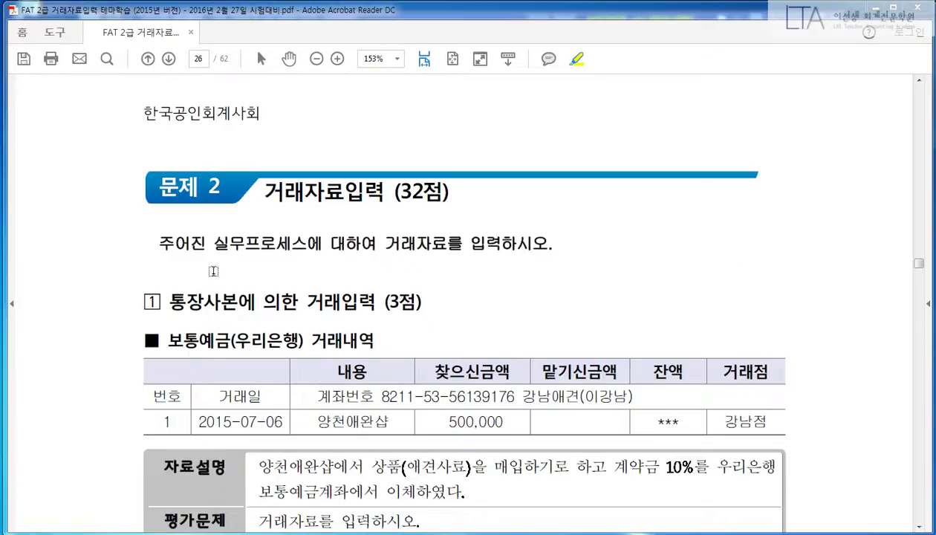
# Step: Highlight the page 26 heading '통장사본에 의한 거래입력' in yellow
pyautogui.scroll(-1, 213, 271)
pyautogui.moveTo(169, 268); pyautogui.dragTo(349, 264)
pyautogui.scroll(-4, 349, 260)
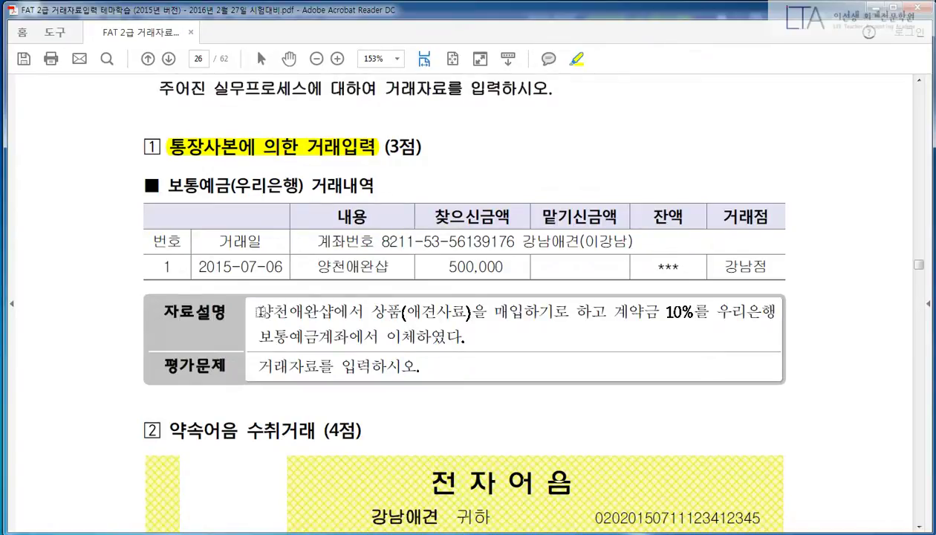
# Step: Highlight 상품(애견사료)을, the deposit wording and the bank transfer phrase in the description
pyautogui.moveTo(369, 312); pyautogui.dragTo(486, 313)
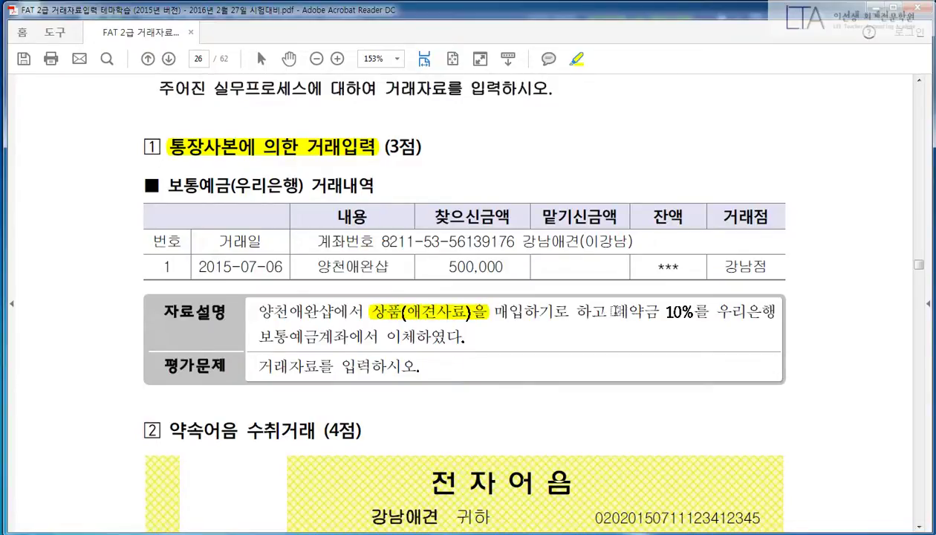
pyautogui.moveTo(614, 313); pyautogui.dragTo(758, 313)
pyautogui.moveTo(259, 336); pyautogui.dragTo(474, 340)
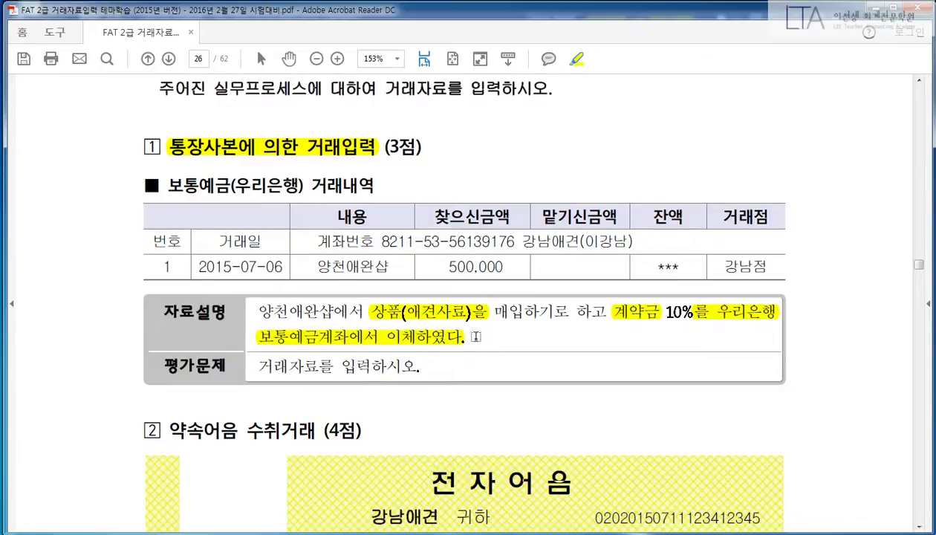
# Step: Highlight 500,000, 찾으신금액, the 보통예금(우리은행) 거래내역 title, 2015-07-06 and 양천애완샵
pyautogui.moveTo(444, 266); pyautogui.dragTo(502, 265)
pyautogui.moveTo(429, 214); pyautogui.dragTo(499, 216)
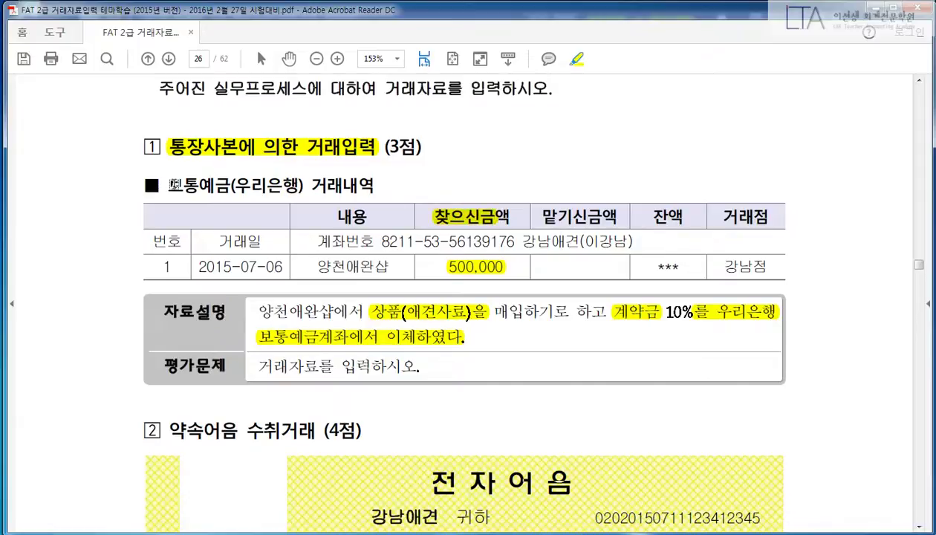
pyautogui.moveTo(175, 185)
pyautogui.mouseDown()
pyautogui.moveTo(368, 187)
pyautogui.moveTo(354, 191)
pyautogui.mouseUp()
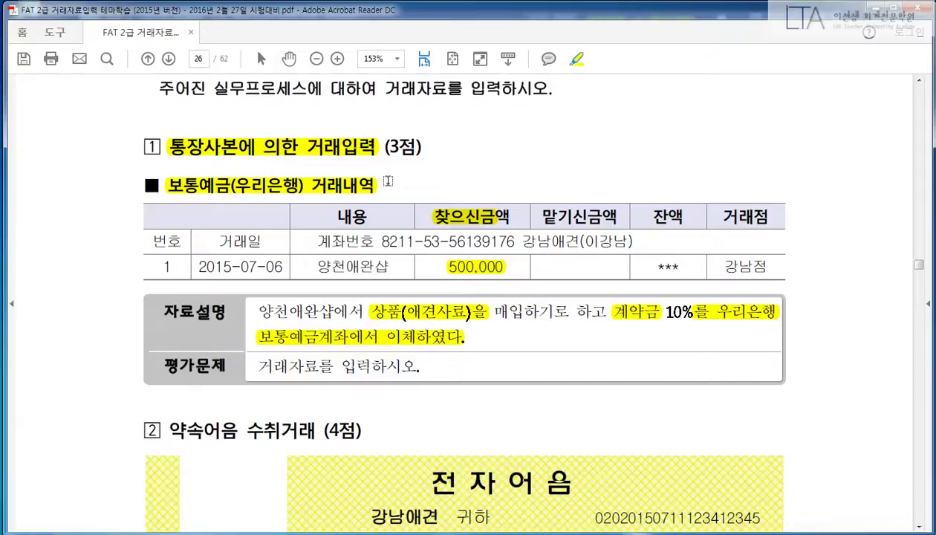
pyautogui.moveTo(196, 262); pyautogui.dragTo(395, 265)
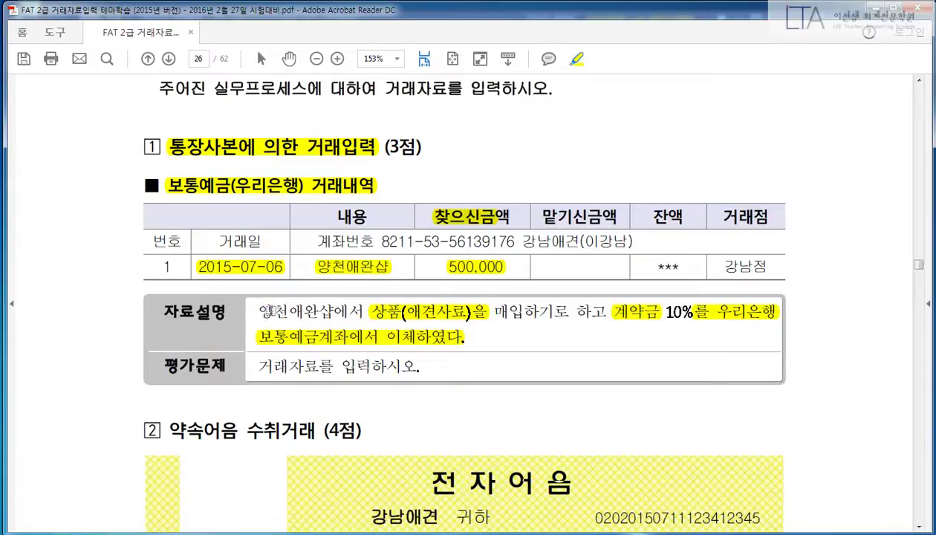
pyautogui.moveTo(257, 311); pyautogui.dragTo(334, 311)
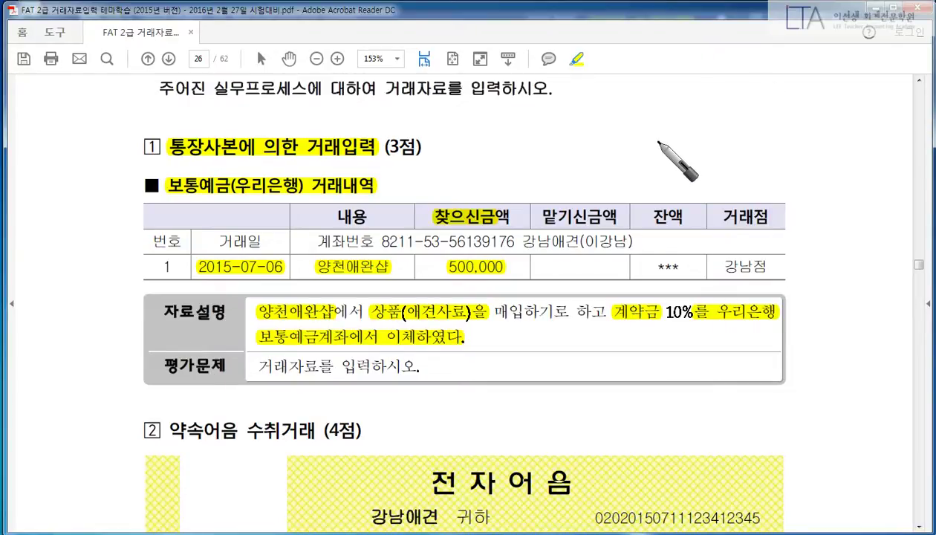
pyautogui.moveTo(665, 137); pyautogui.dragTo(658, 189)
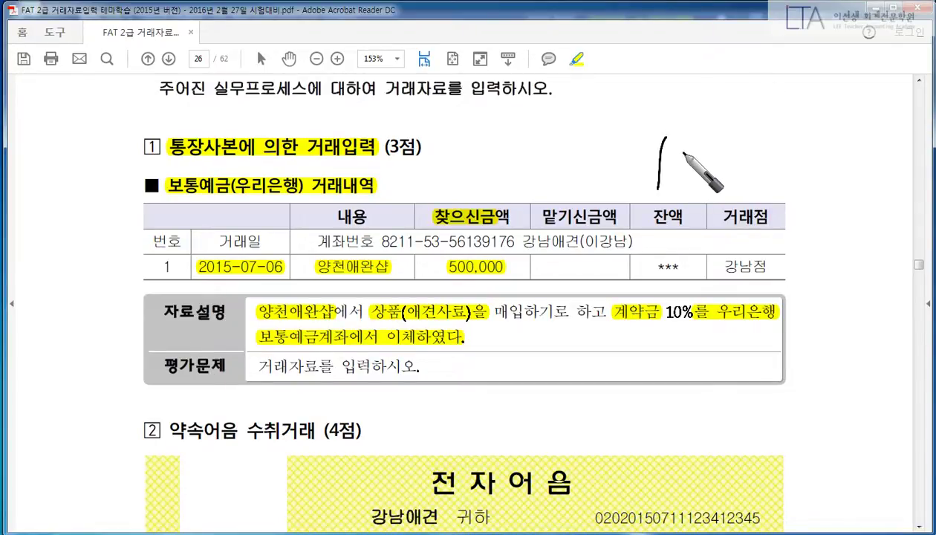
pyautogui.moveTo(686, 146)
pyautogui.mouseDown()
pyautogui.moveTo(676, 152)
pyautogui.moveTo(740, 146)
pyautogui.moveTo(756, 167)
pyautogui.moveTo(808, 154)
pyautogui.moveTo(888, 154)
pyautogui.mouseUp()
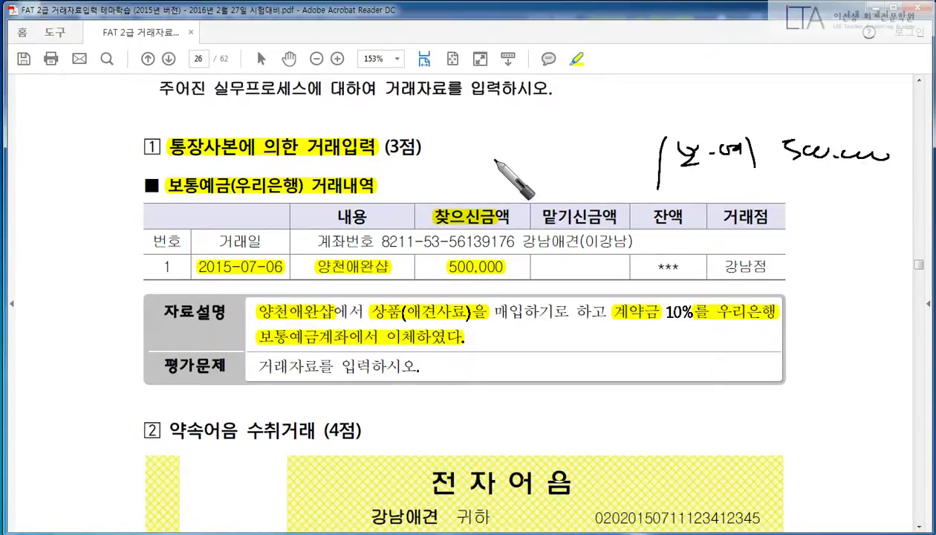
pyautogui.moveTo(446, 142)
pyautogui.mouseDown()
pyautogui.moveTo(456, 160)
pyautogui.moveTo(488, 142)
pyautogui.moveTo(496, 151)
pyautogui.moveTo(529, 141)
pyautogui.moveTo(643, 153)
pyautogui.mouseUp()
pyautogui.rightClick(469, 319)
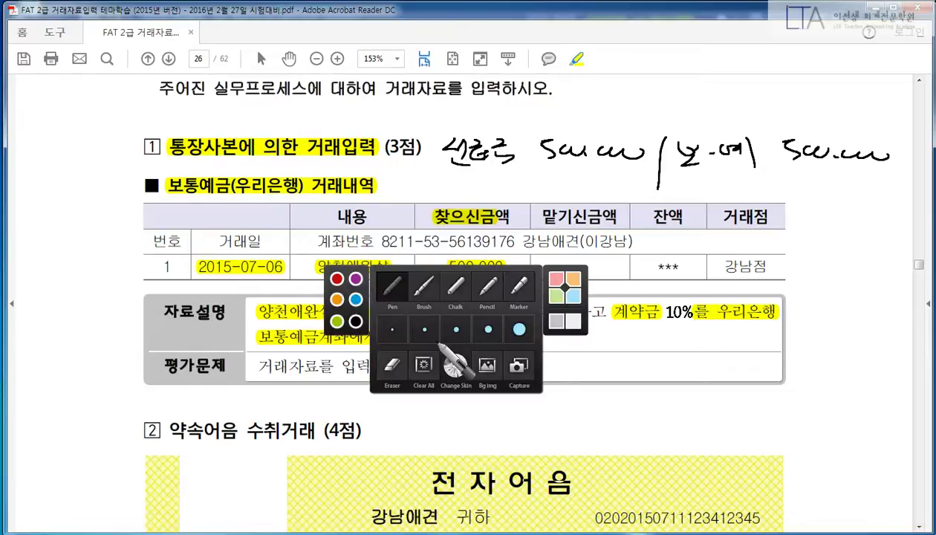
pyautogui.click(337, 279)
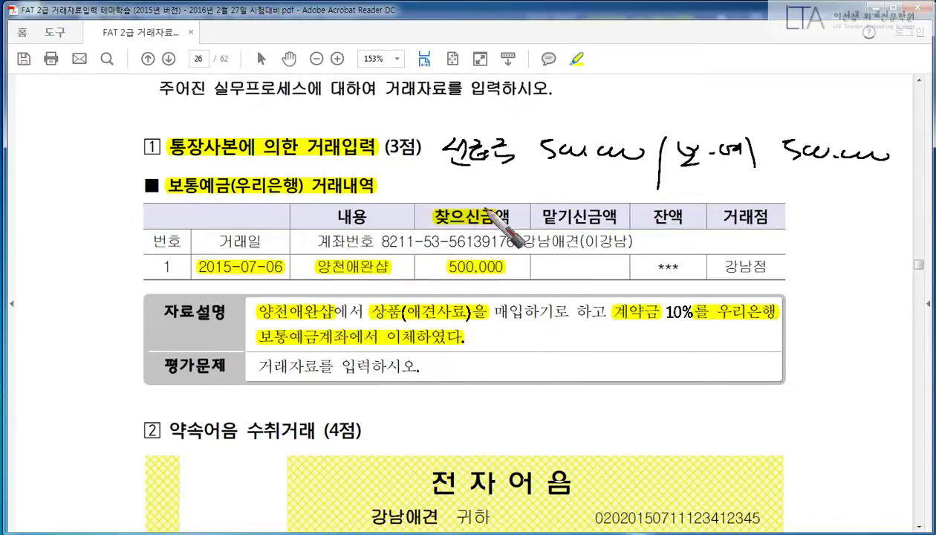
pyautogui.moveTo(446, 175); pyautogui.dragTo(521, 172)
pyautogui.moveTo(388, 235)
pyautogui.mouseDown()
pyautogui.moveTo(386, 258)
pyautogui.moveTo(444, 197)
pyautogui.moveTo(463, 196)
pyautogui.moveTo(496, 172)
pyautogui.mouseUp()
pyautogui.rightClick(454, 296)
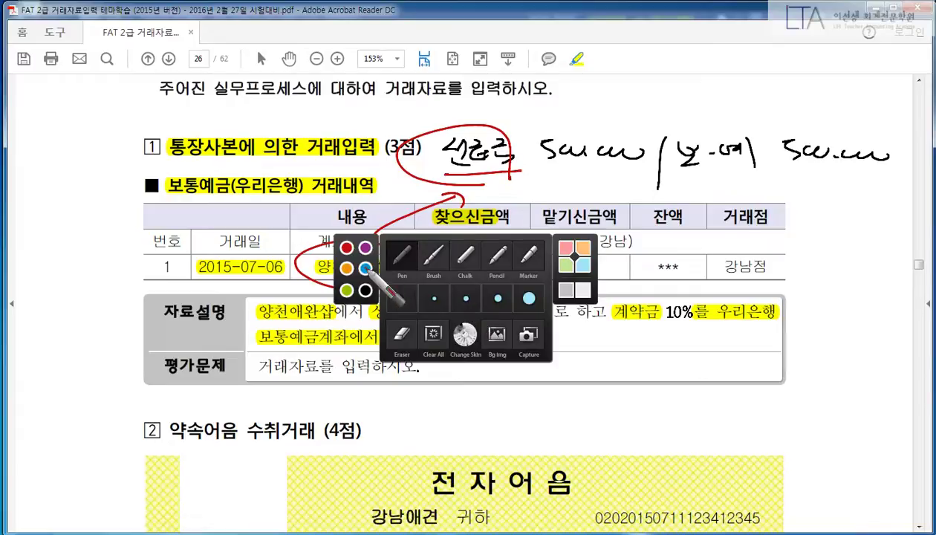
pyautogui.click(361, 261)
pyautogui.moveTo(277, 202)
pyautogui.mouseDown()
pyautogui.moveTo(305, 191)
pyautogui.moveTo(524, 199)
pyautogui.moveTo(756, 187)
pyautogui.mouseUp()
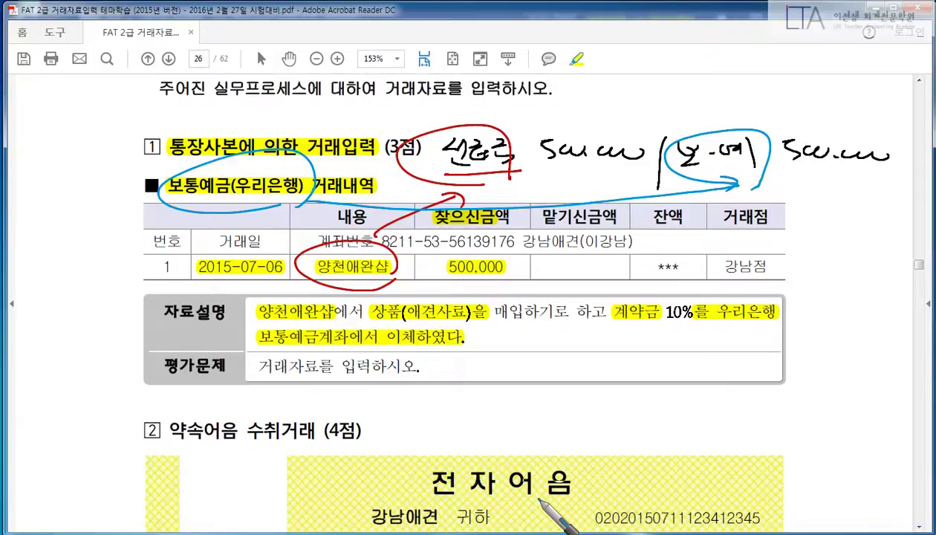
pyautogui.press('Escape')
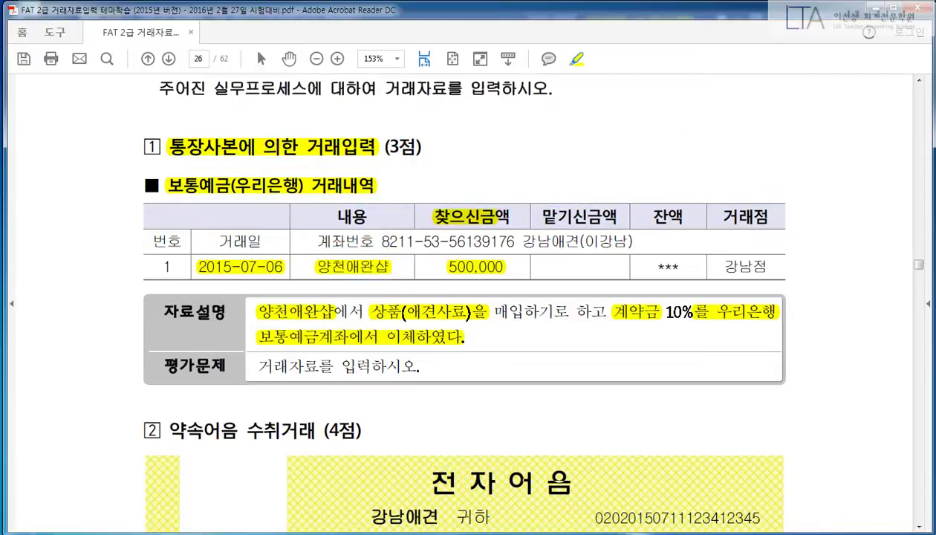
# Step: Open 일반전표입력 with the layout that puts amounts before the description
pyautogui.click(364, 533)
pyautogui.click(99, 79)
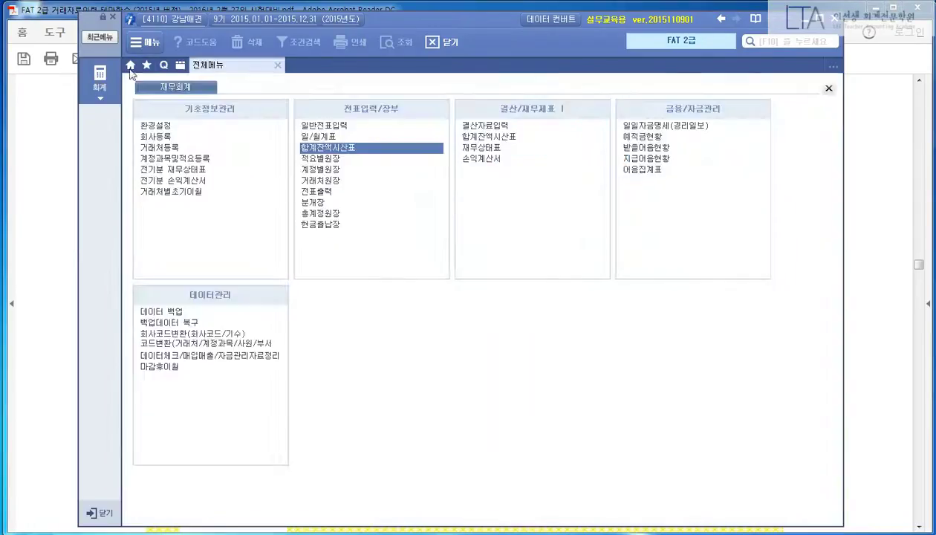
pyautogui.click(299, 125)
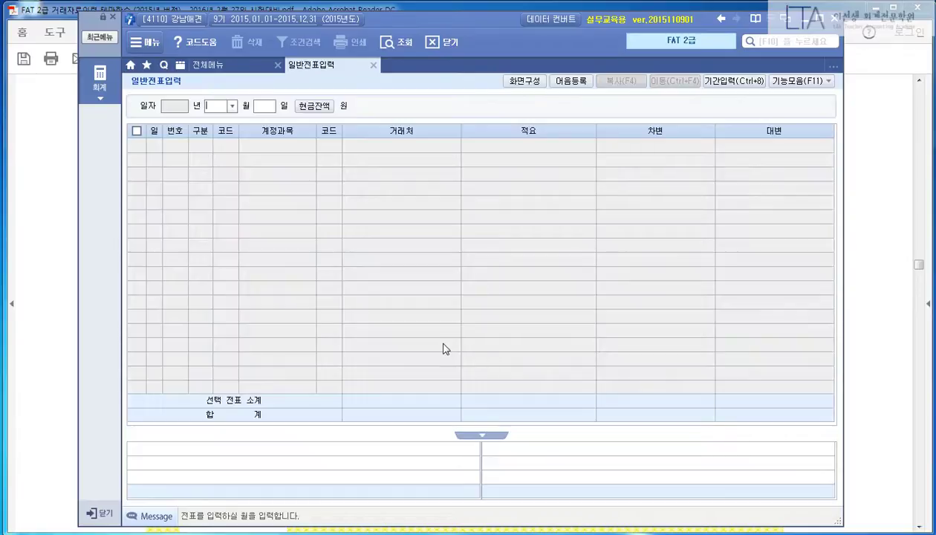
pyautogui.click(516, 80)
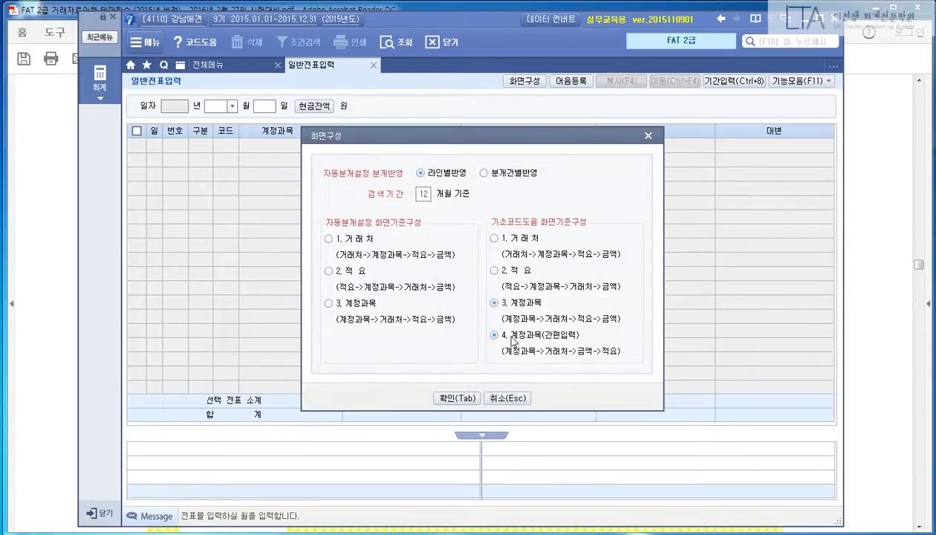
pyautogui.click(455, 398)
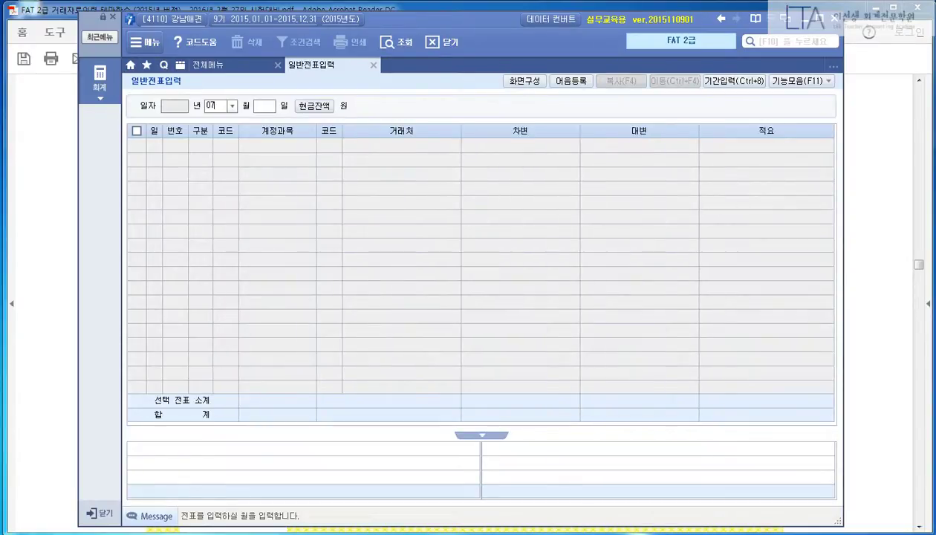
# Step: Date the entry 07-06 and debit 131 선급금 500,000 for customer 3003 양천애완샵
pyautogui.write('07')
pyautogui.press('Return')
pyautogui.write('06')
pyautogui.press('Return')
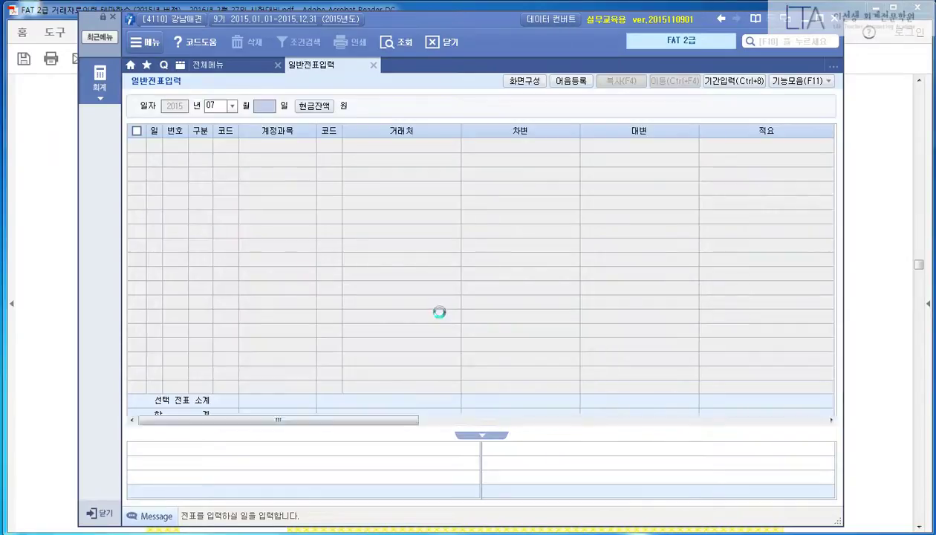
pyautogui.write('3')
pyautogui.press('Return')
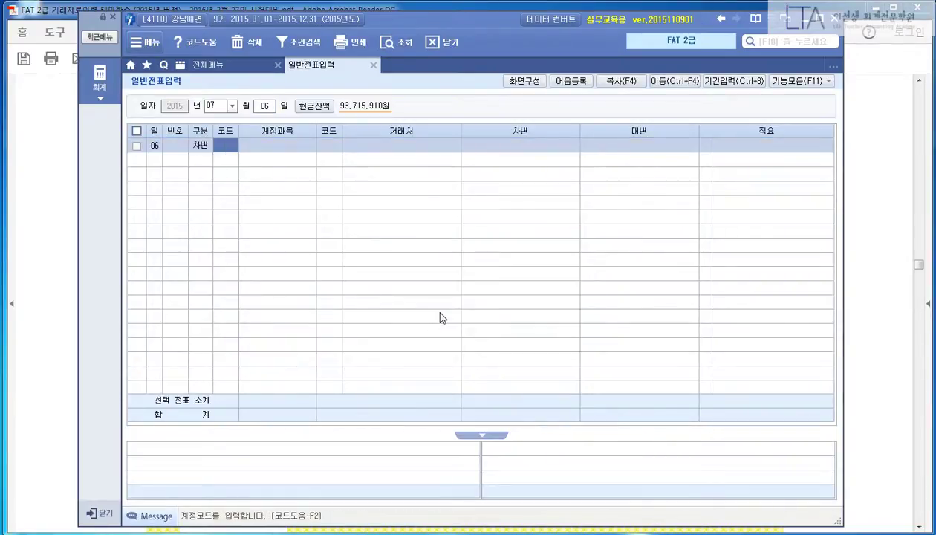
pyautogui.write('131')
pyautogui.press('Return')
pyautogui.write('3003')
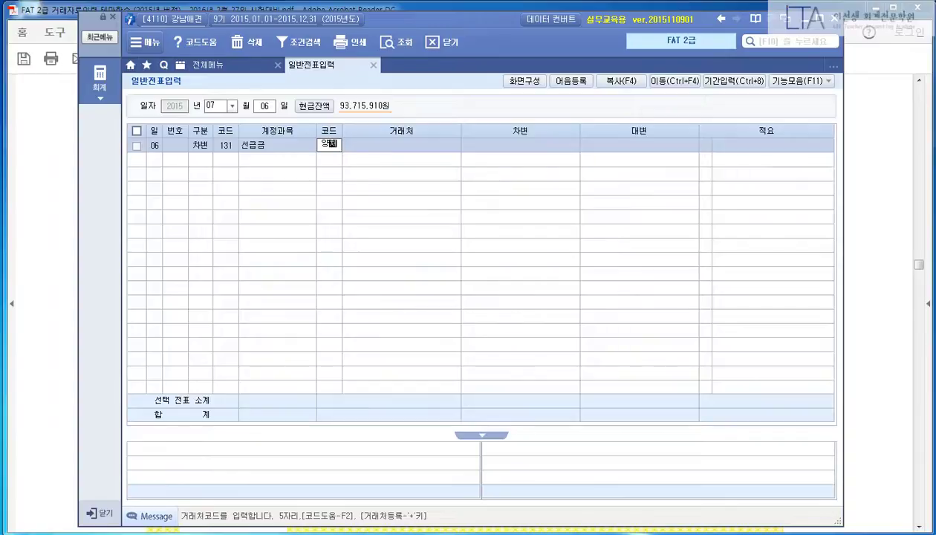
pyautogui.press('Return')
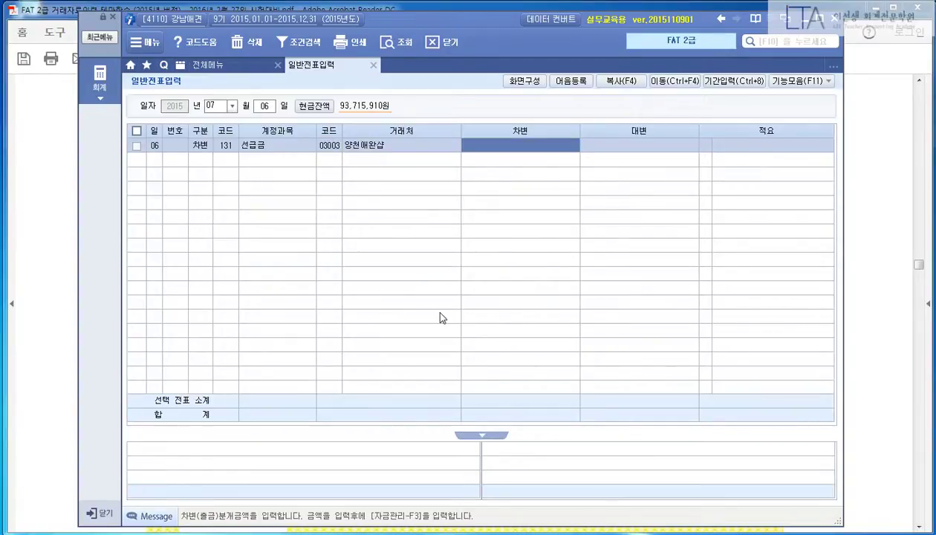
pyautogui.write('500,000')
pyautogui.press('Return')
# Step: Credit 103 보통예금 500,000 with 우리은행 as the bank customer
pyautogui.write('4')
pyautogui.press('Return')
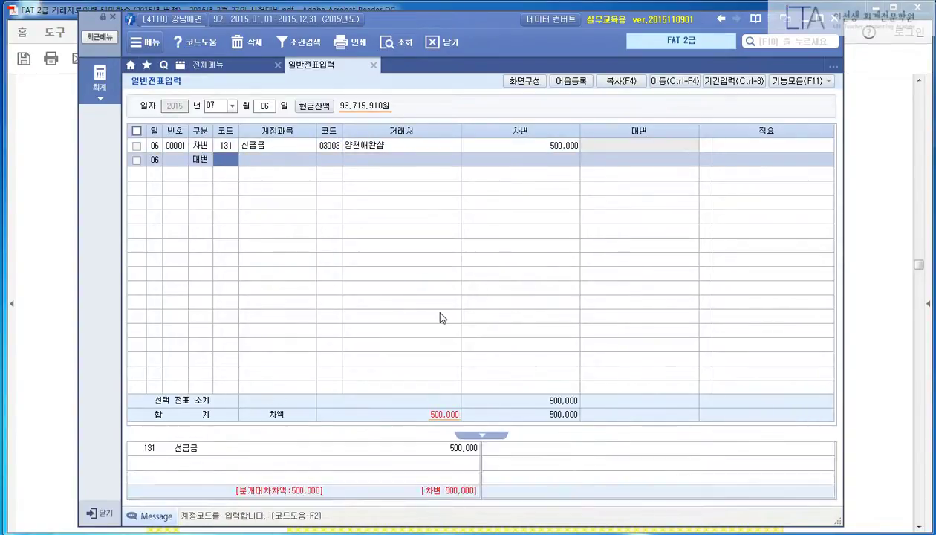
pyautogui.write('103')
pyautogui.press('Return')
pyautogui.write('98001')
pyautogui.press('Return')
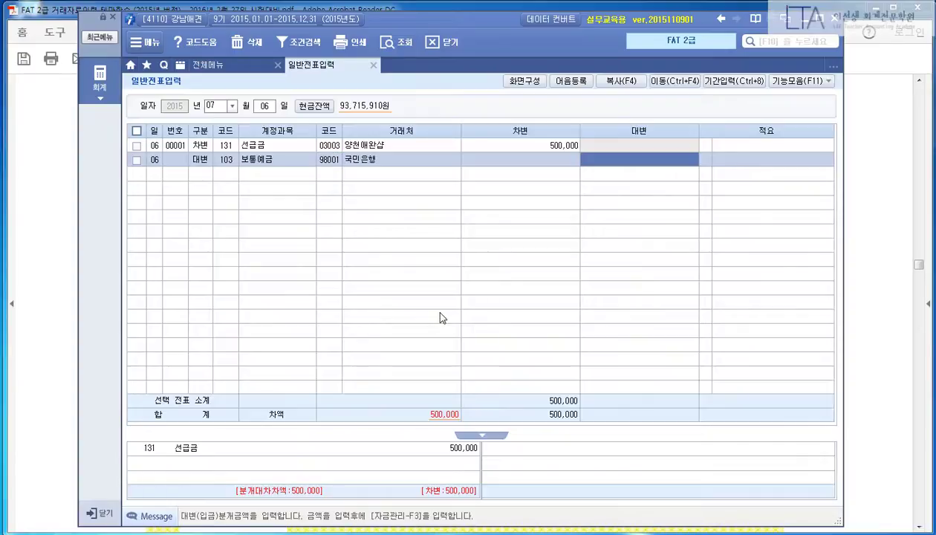
pyautogui.write('ㅁ')
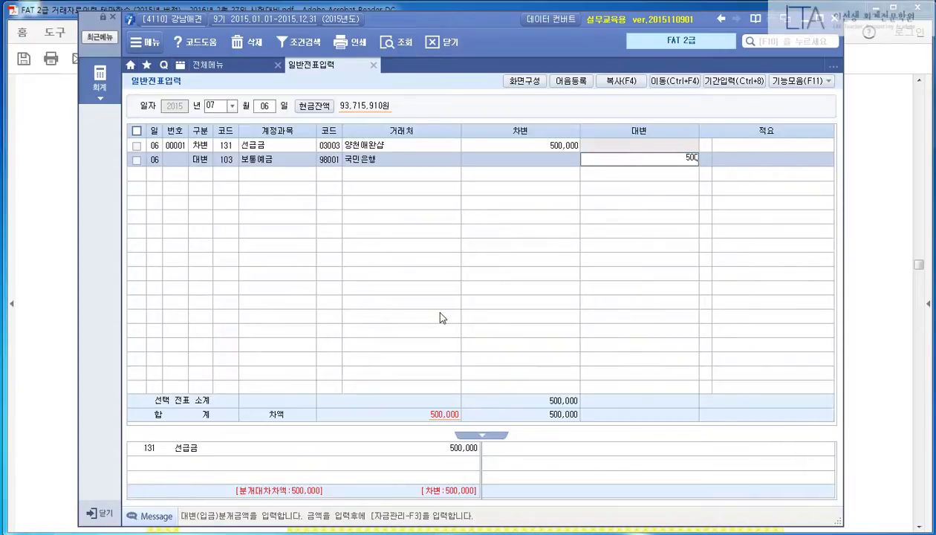
pyautogui.press('Escape')
pyautogui.press('Left')
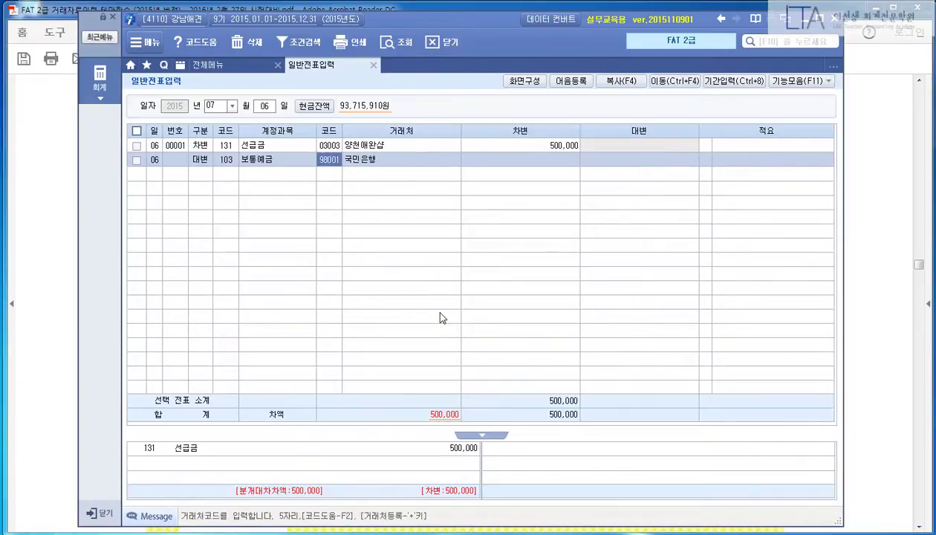
pyautogui.write('우리')
pyautogui.press('Return')
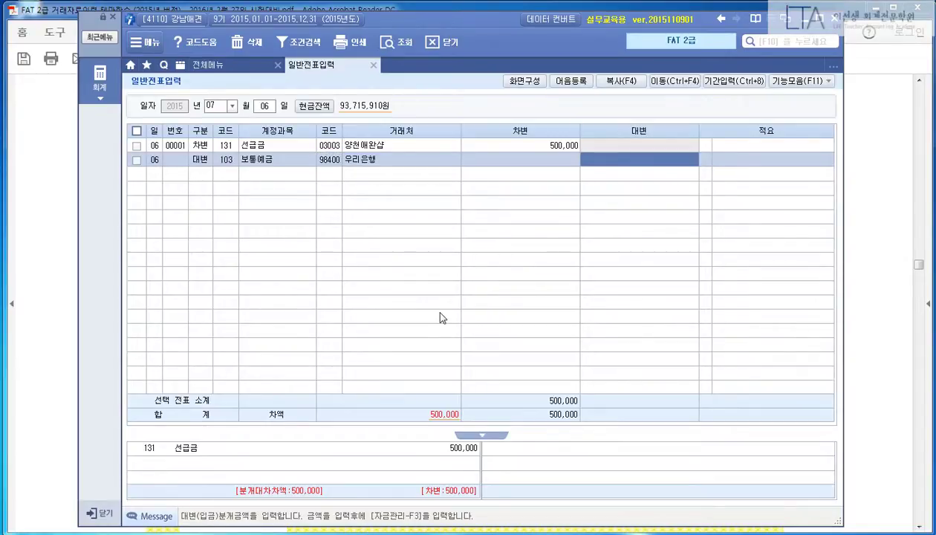
pyautogui.write('500,000')
pyautogui.press('Return')
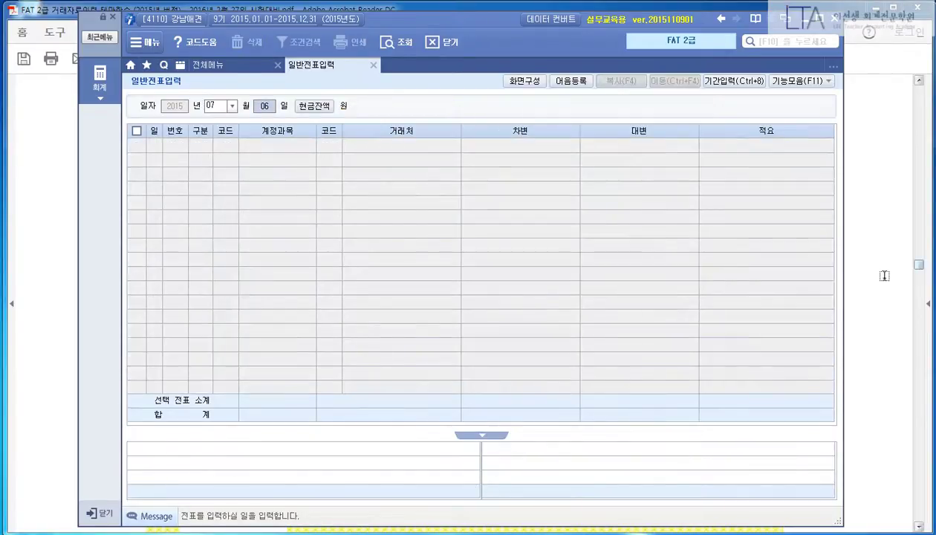
# Step: Highlight the heading, task lines, 7월 11일 and 매출처 수영애견의 외상대금
pyautogui.click(882, 273)
pyautogui.scroll(-6, 812, 315)
pyautogui.scroll(-2, 811, 315)
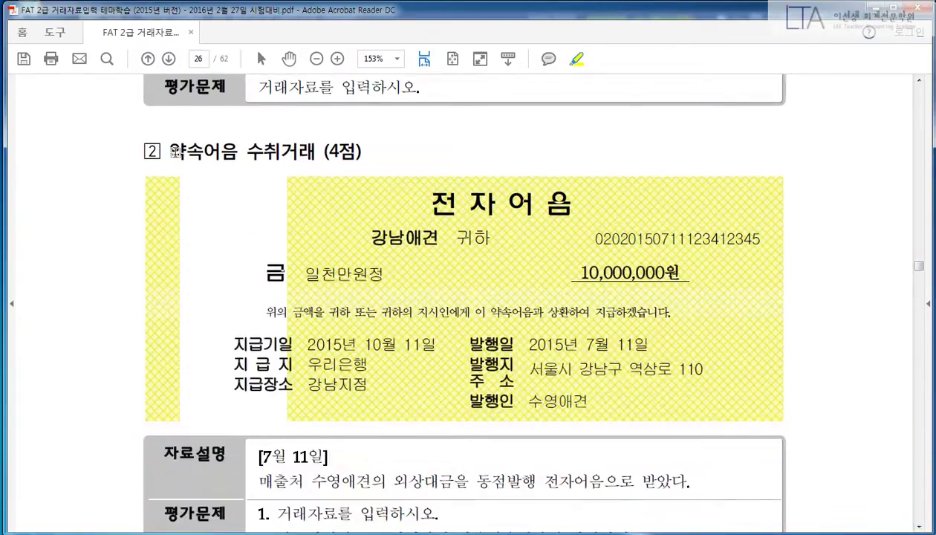
pyautogui.moveTo(169, 150); pyautogui.dragTo(370, 155)
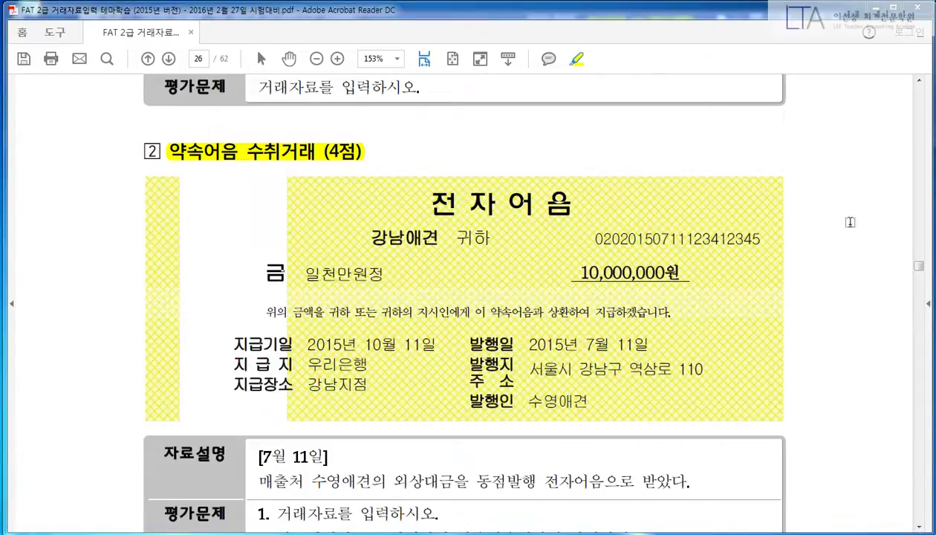
pyautogui.scroll(-3, 850, 222)
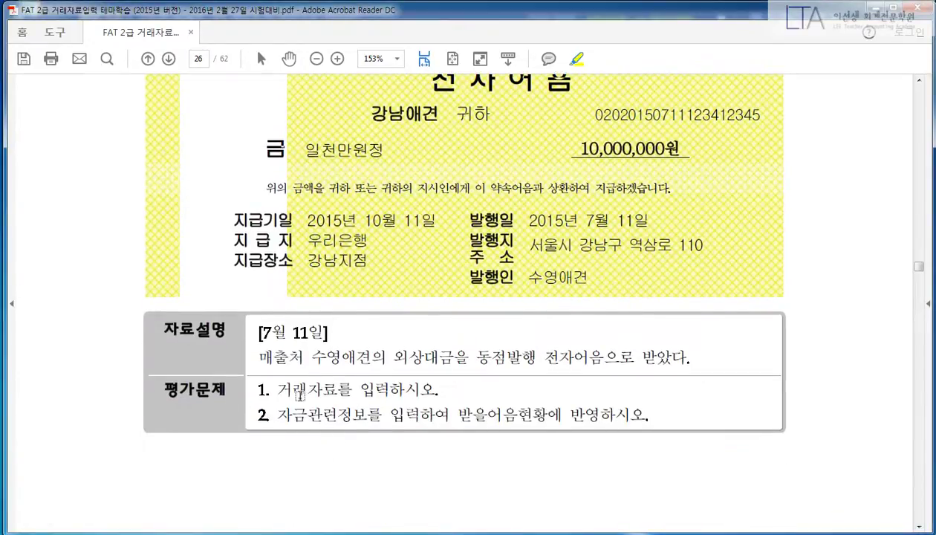
pyautogui.moveTo(274, 386); pyautogui.dragTo(438, 388)
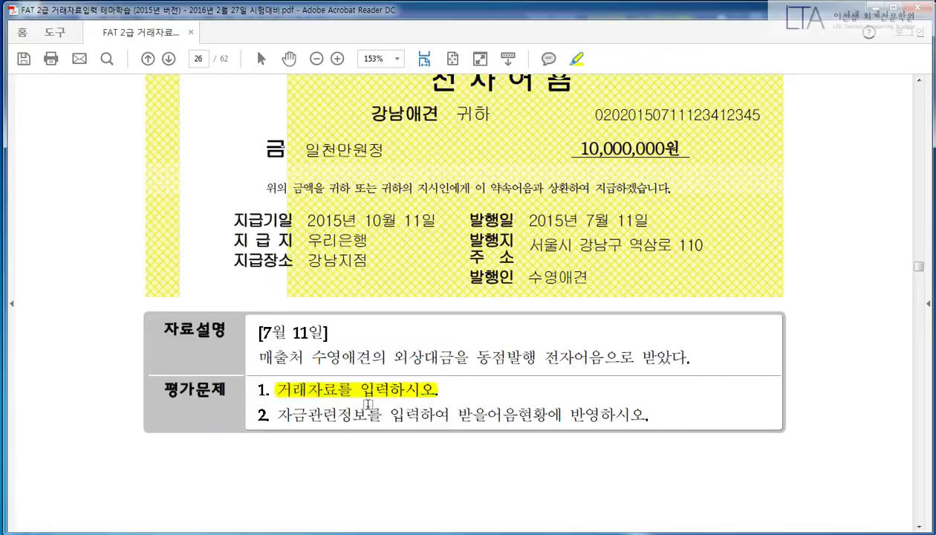
pyautogui.moveTo(273, 412); pyautogui.dragTo(369, 413)
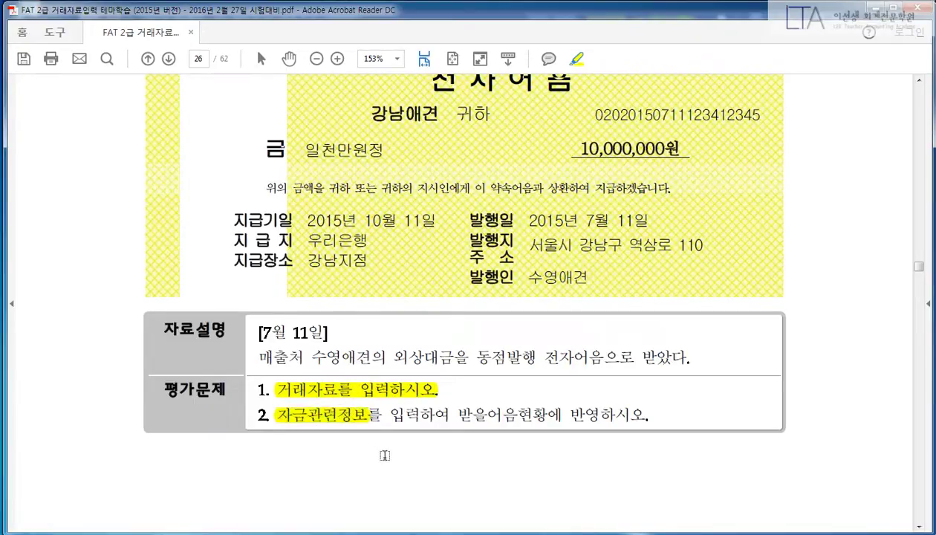
pyautogui.moveTo(264, 331); pyautogui.dragTo(317, 333)
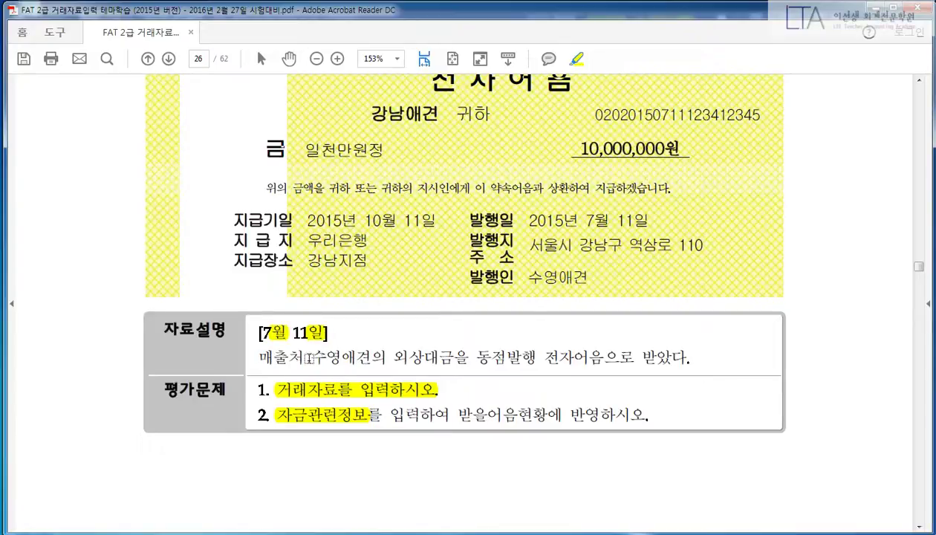
pyautogui.moveTo(309, 357); pyautogui.dragTo(453, 358)
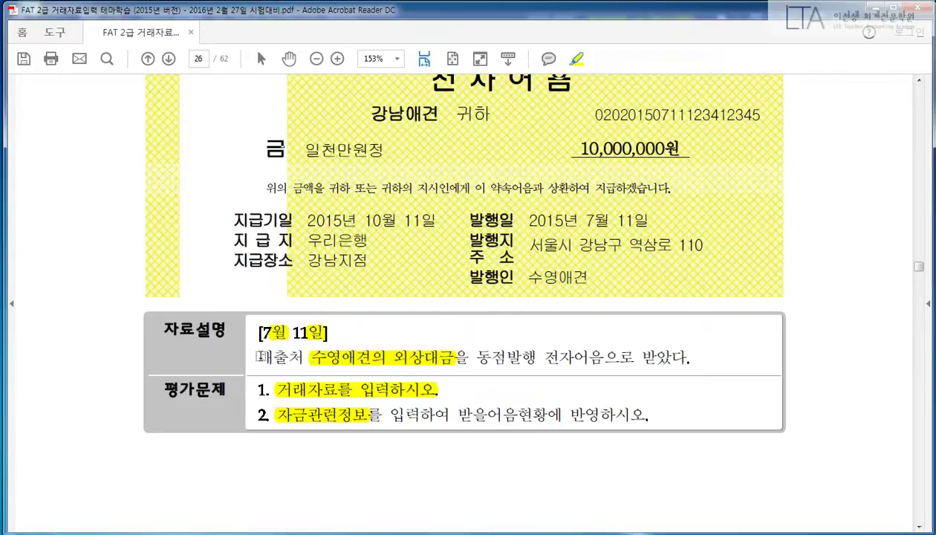
pyautogui.moveTo(260, 357); pyautogui.dragTo(312, 357)
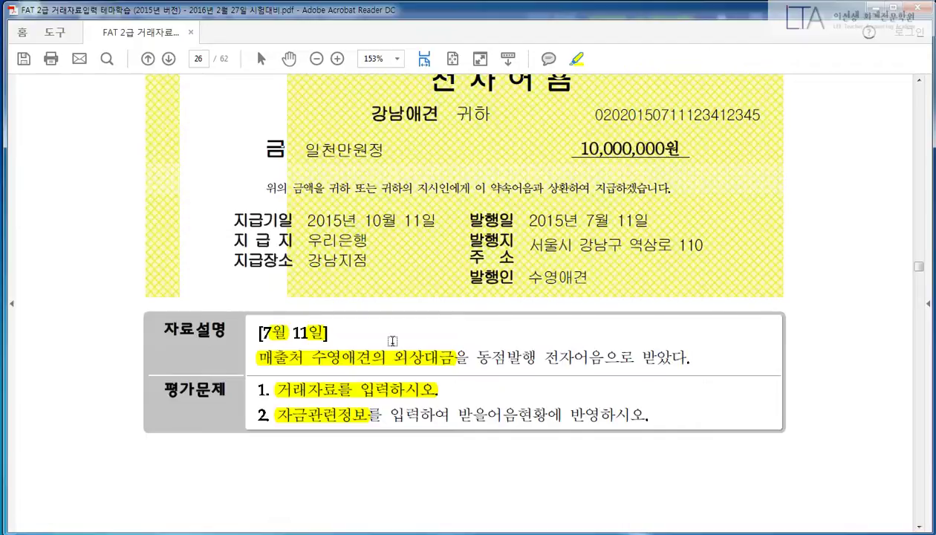
pyautogui.scroll(1, 479, 349)
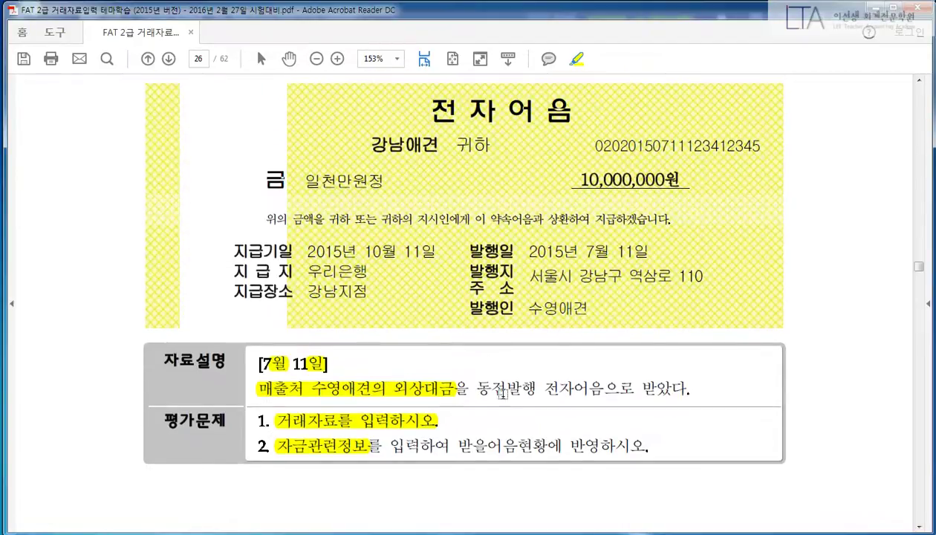
pyautogui.moveTo(473, 386); pyautogui.dragTo(697, 382)
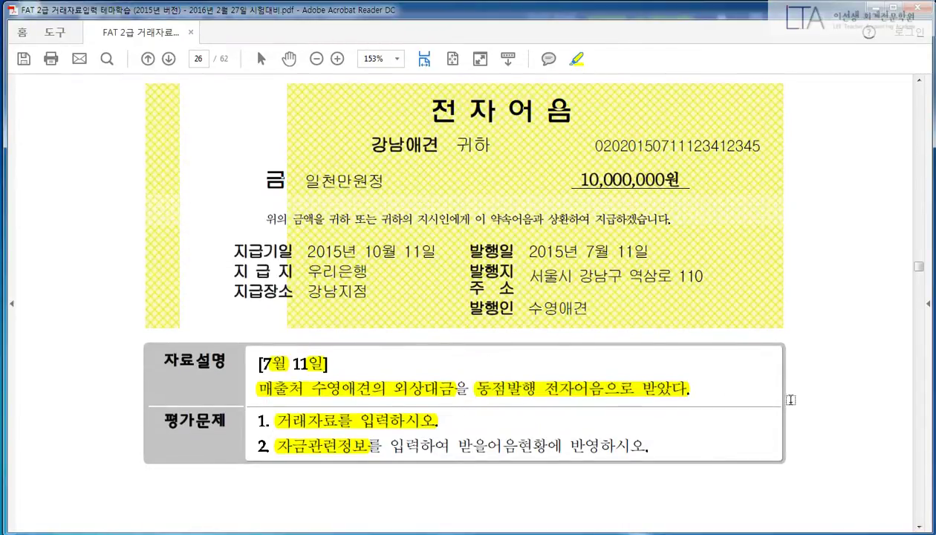
pyautogui.scroll(1, 790, 400)
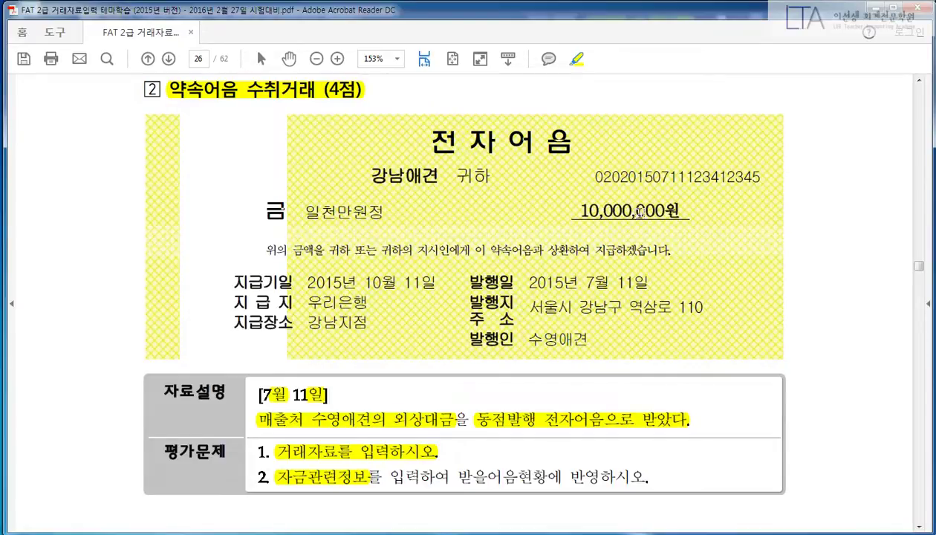
pyautogui.moveTo(580, 209); pyautogui.dragTo(682, 212)
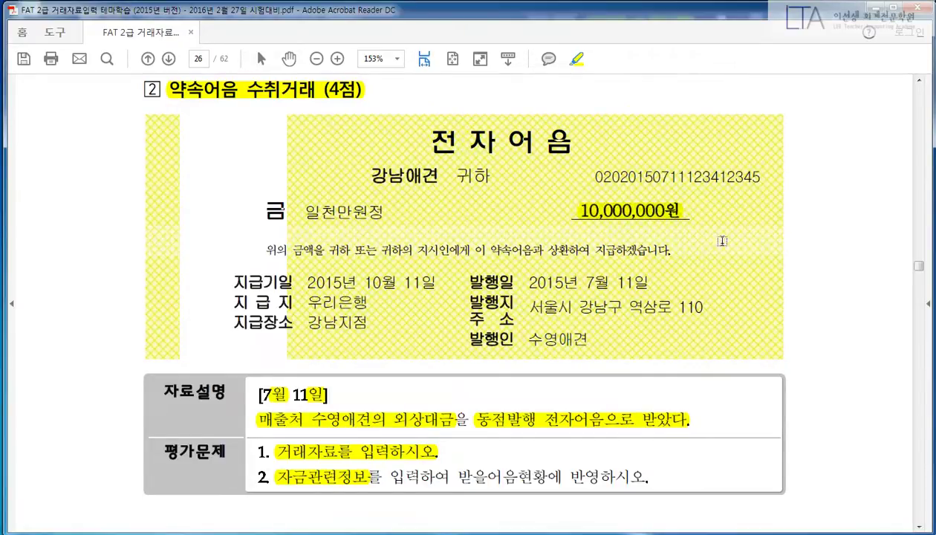
pyautogui.scroll(1, 731, 264)
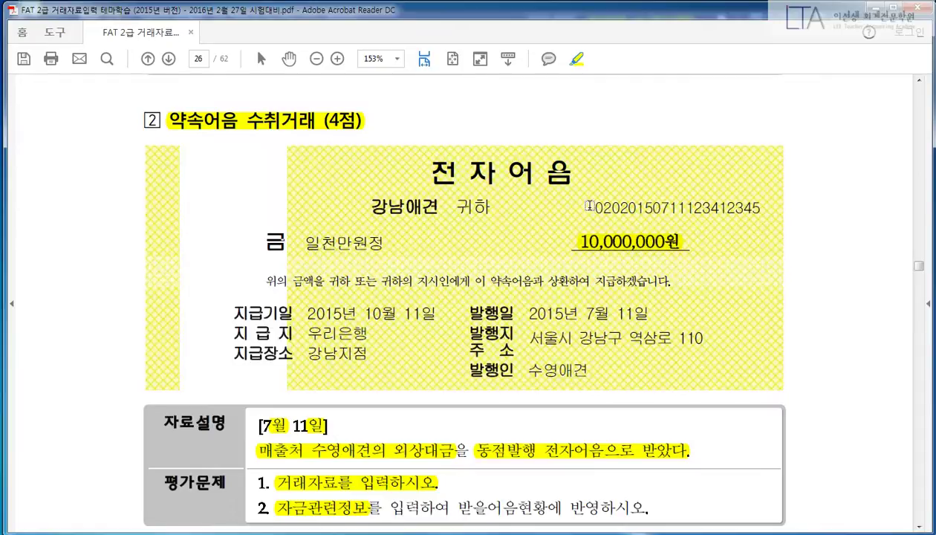
pyautogui.moveTo(580, 203); pyautogui.dragTo(765, 204)
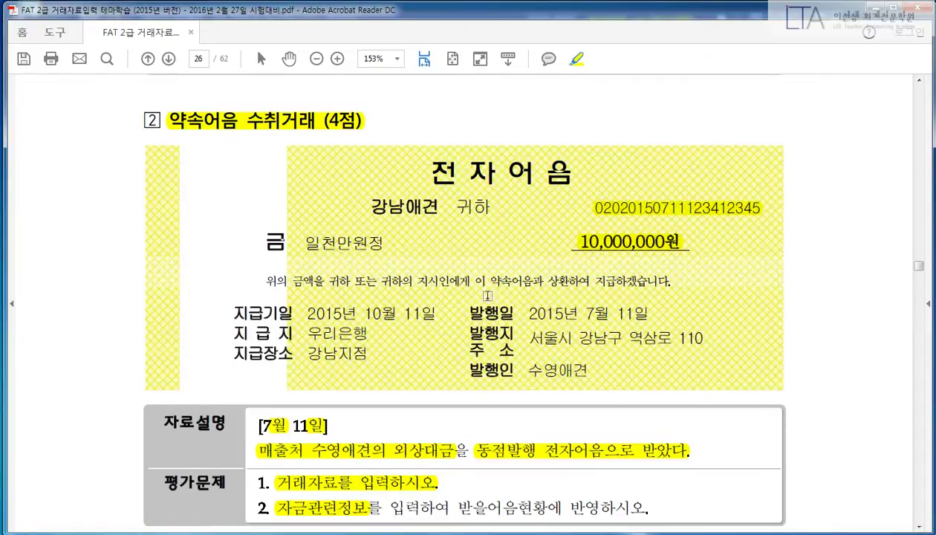
pyautogui.moveTo(527, 375); pyautogui.dragTo(593, 371)
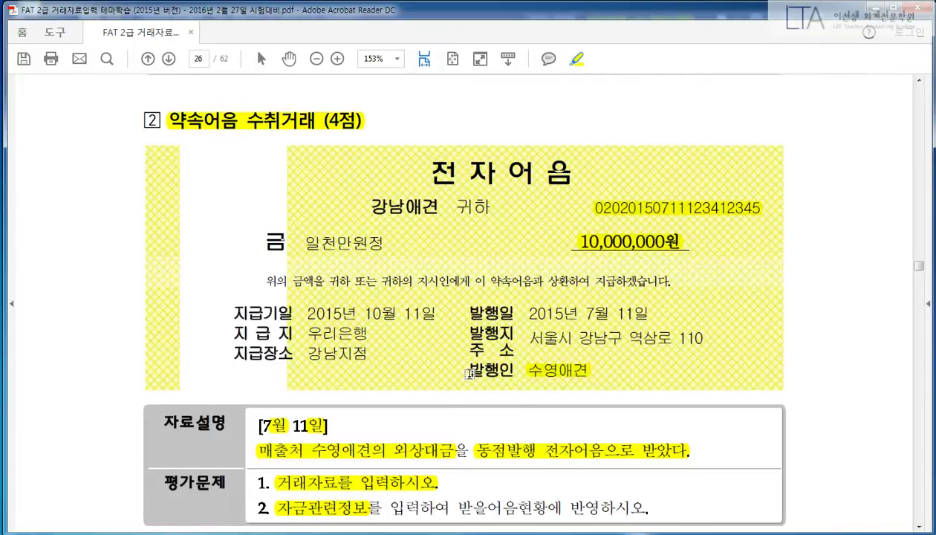
# Step: Highlight due date 2015년 10월 11일, 지급지, 지급장소 and 우리은행 강남지점
pyautogui.moveTo(231, 307); pyautogui.dragTo(444, 312)
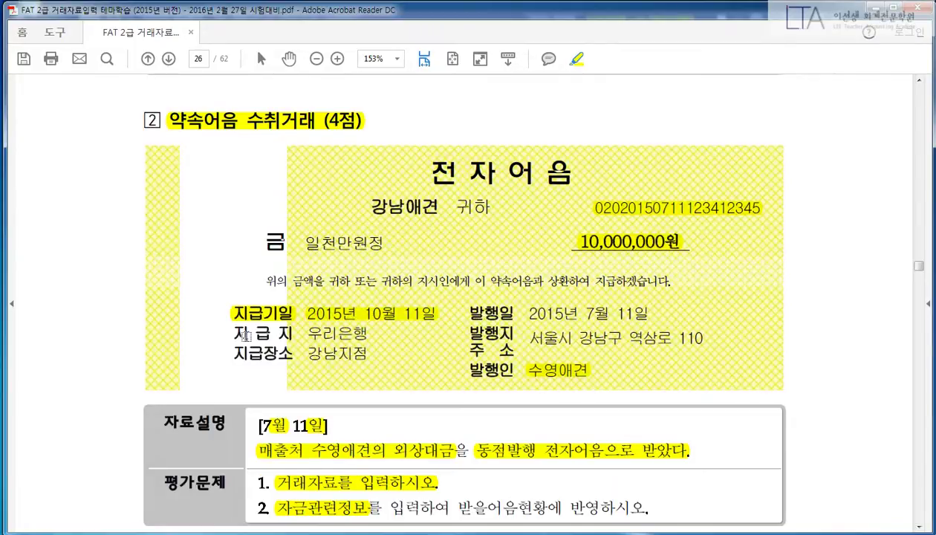
pyautogui.moveTo(232, 331); pyautogui.dragTo(293, 332)
pyautogui.moveTo(231, 349); pyautogui.dragTo(369, 334)
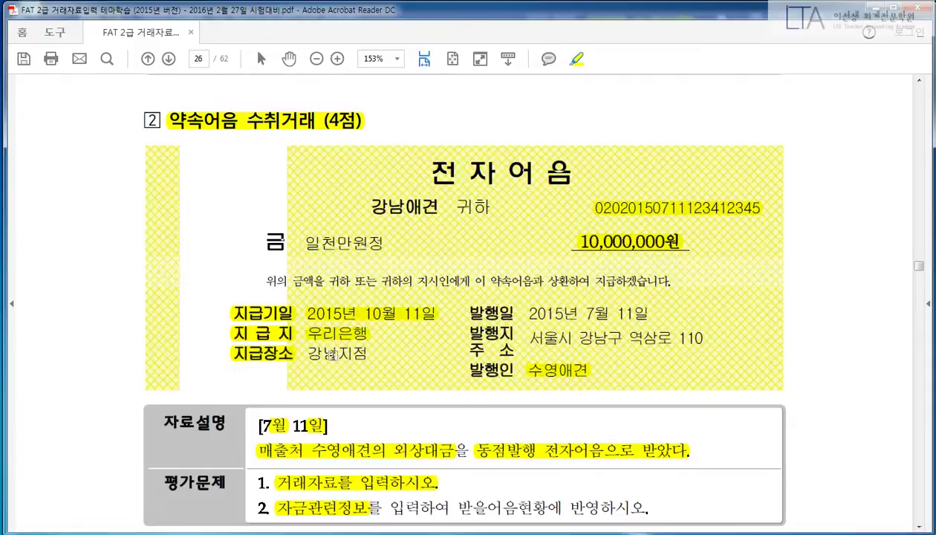
pyautogui.moveTo(305, 351); pyautogui.dragTo(372, 354)
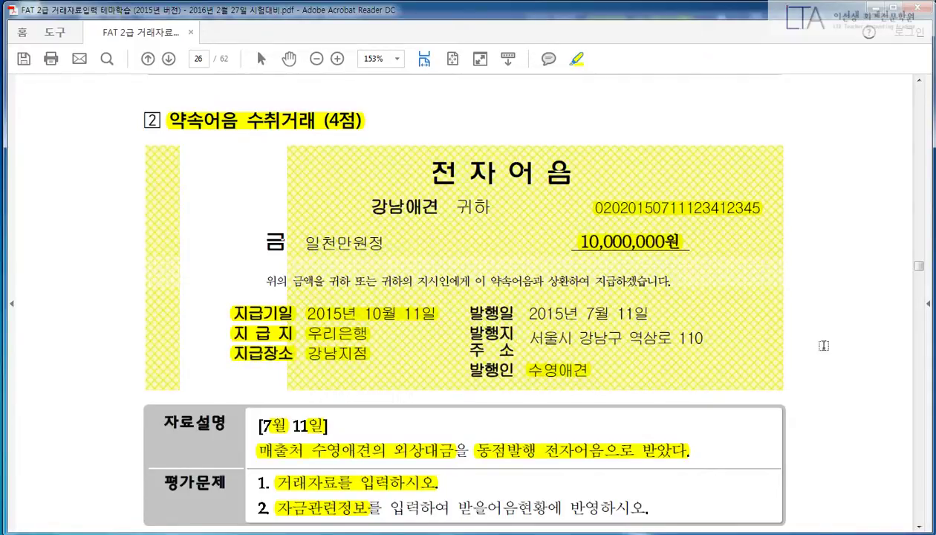
pyautogui.scroll(-1, 822, 345)
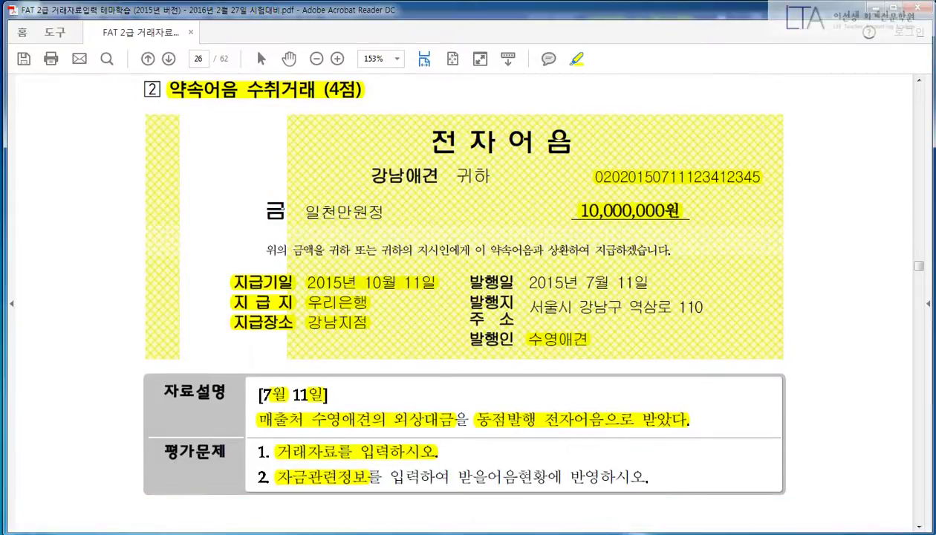
pyautogui.hotkey('alt', 'Tab')
# Step: On day 11, credit 108 외상매출금 10,000,000 for customer 03004 수영애견
pyautogui.write('11')
pyautogui.press('Return')
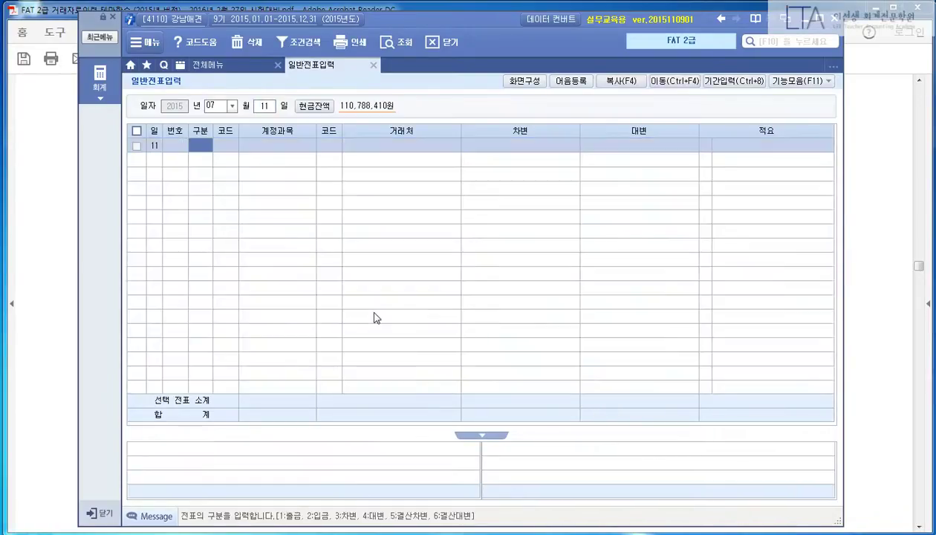
pyautogui.write('4')
pyautogui.press('Return')
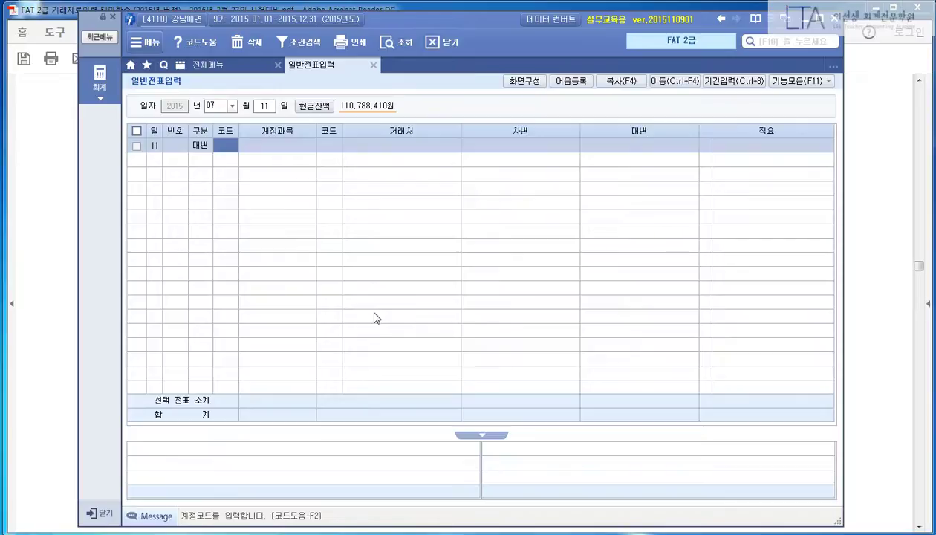
pyautogui.write('108')
pyautogui.press('Return')
pyautogui.write('03004')
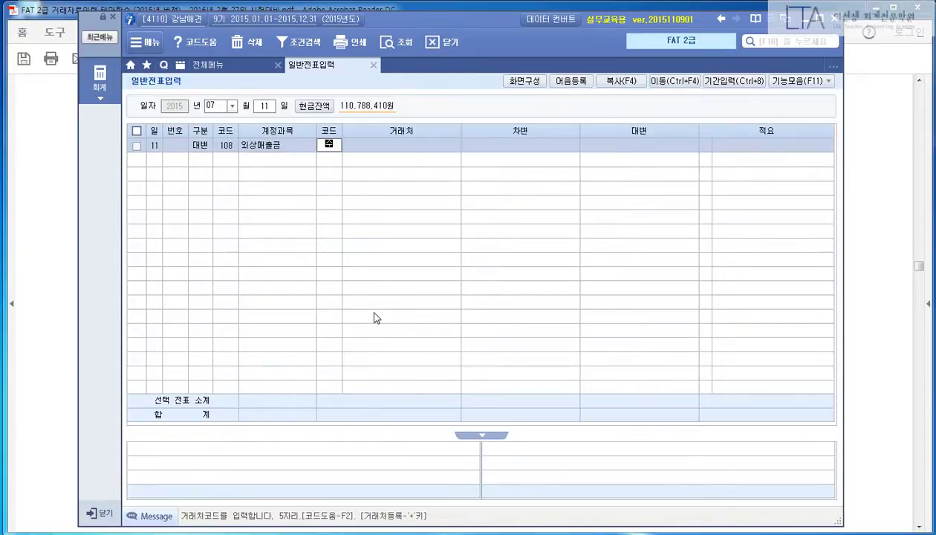
pyautogui.press('Return')
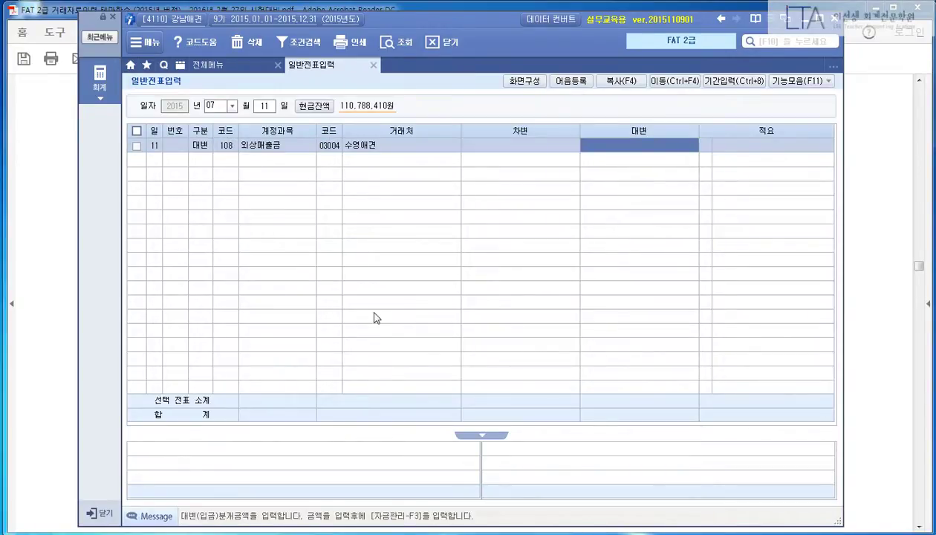
pyautogui.write('10000000')
pyautogui.press('Return')
# Step: Debit 110 받을어음 10,000,000 and mark a red reminder note on screen
pyautogui.press('Return')
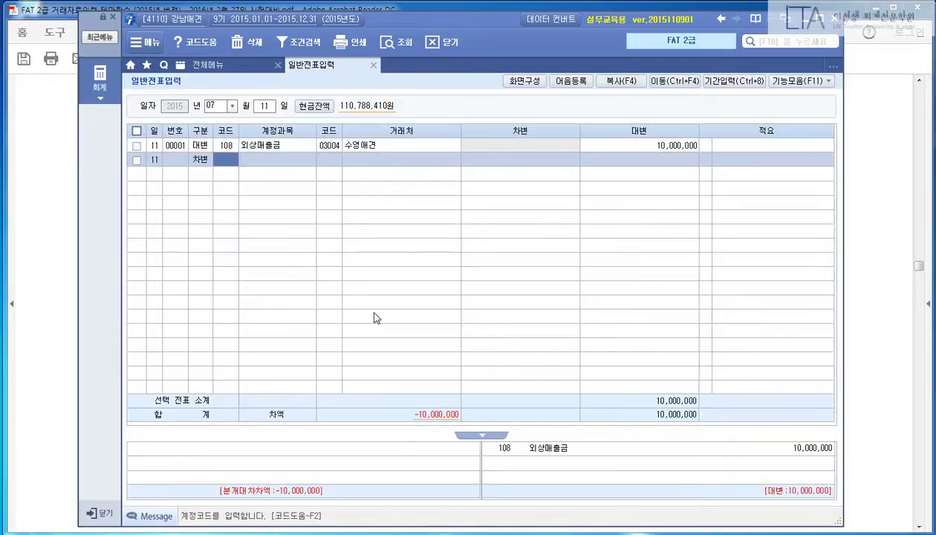
pyautogui.write('110')
pyautogui.press('Return')
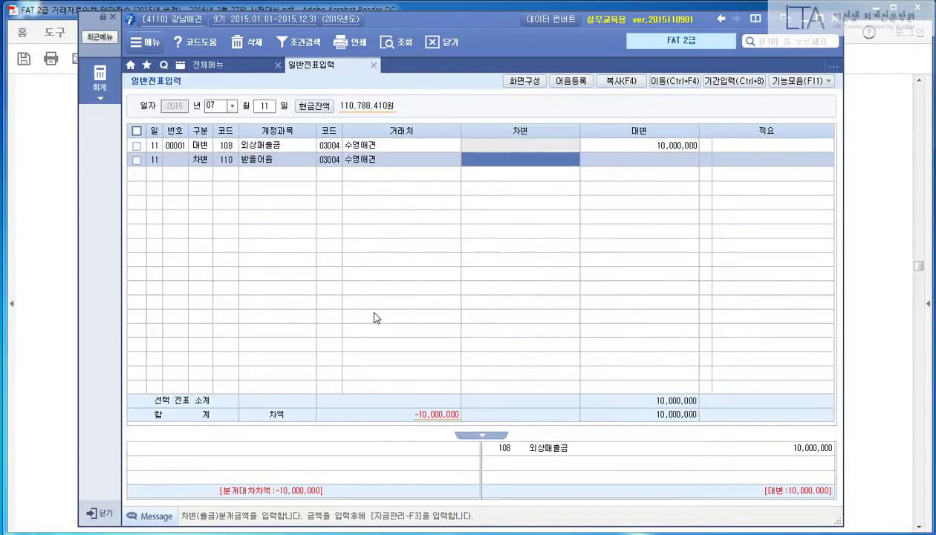
pyautogui.write('1')
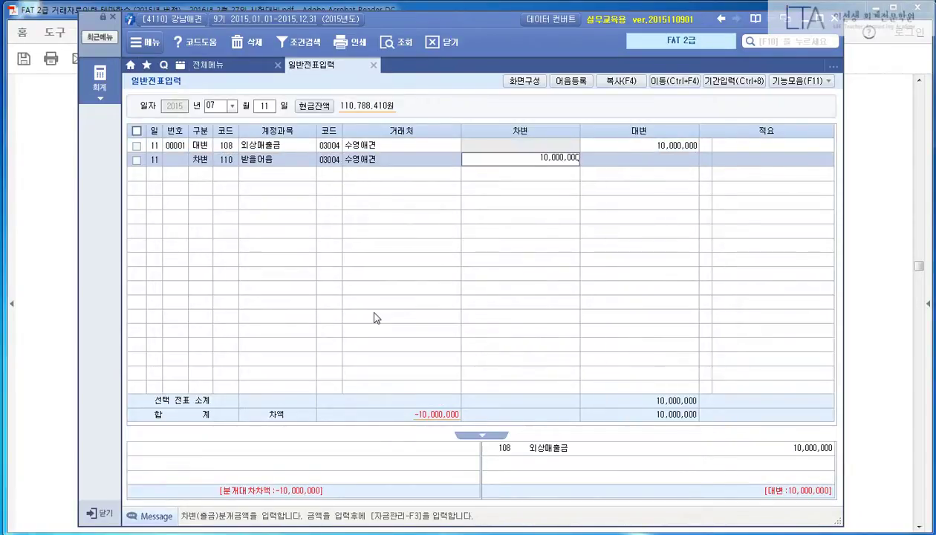
pyautogui.write('0,000,000')
pyautogui.press('Return')
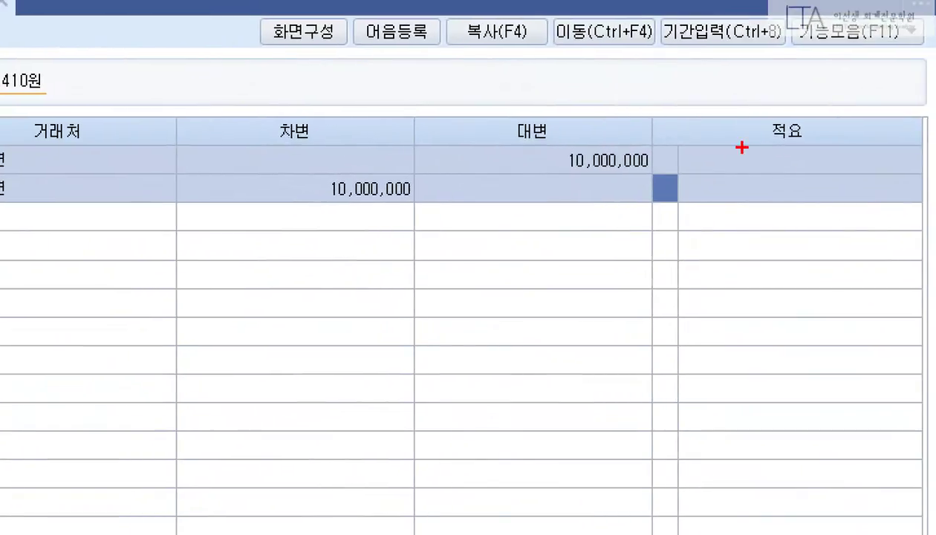
pyautogui.moveTo(642, 164); pyautogui.dragTo(695, 215)
pyautogui.moveTo(673, 260)
pyautogui.mouseDown()
pyautogui.moveTo(725, 261)
pyautogui.moveTo(681, 318)
pyautogui.mouseUp()
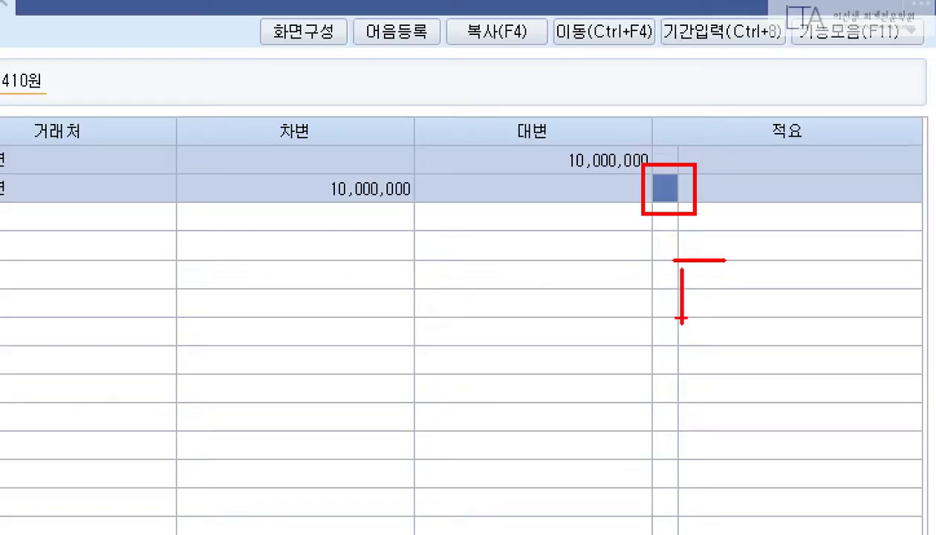
pyautogui.moveTo(728, 279)
pyautogui.mouseDown()
pyautogui.moveTo(744, 327)
pyautogui.moveTo(799, 374)
pyautogui.mouseUp()
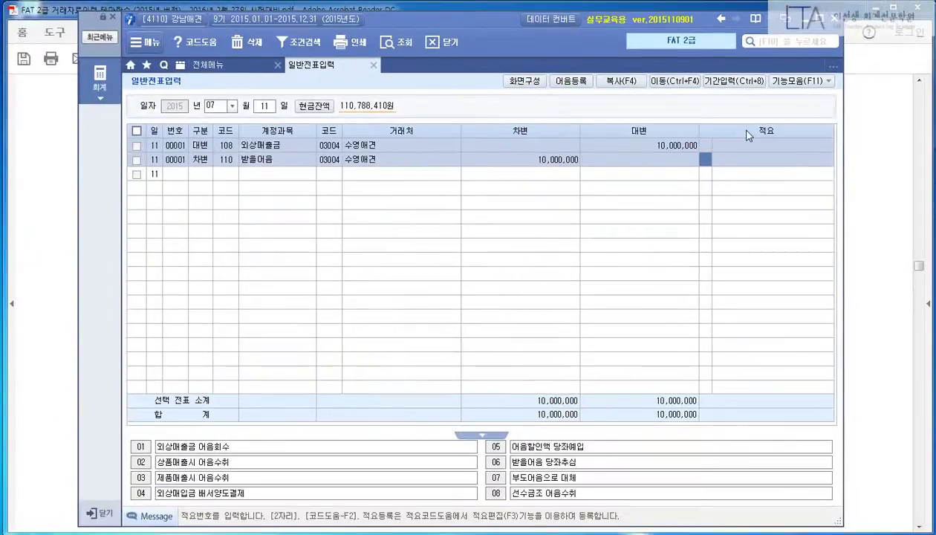
# Step: Keep the note status 보관, set note type 6:전자 and enter the note number
pyautogui.press('F3')
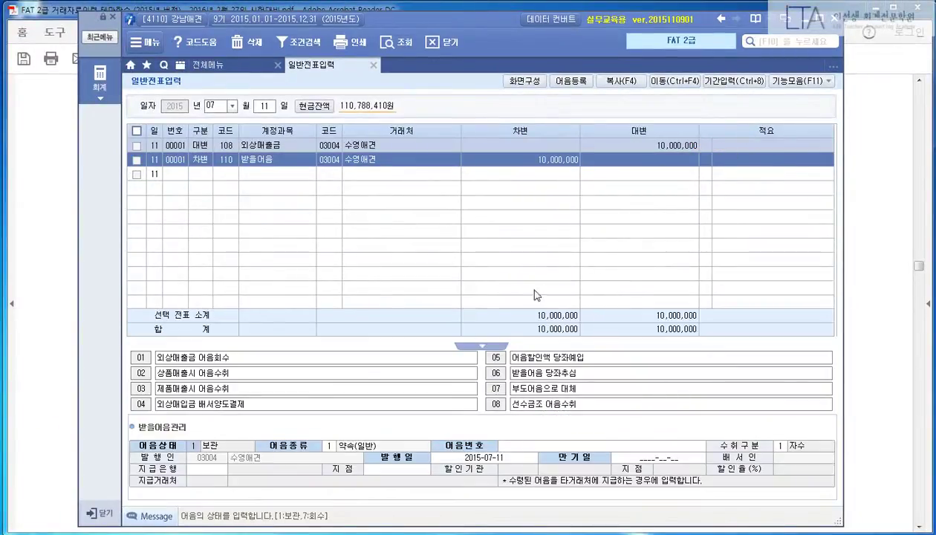
pyautogui.moveTo(113, 415); pyautogui.dragTo(834, 496)
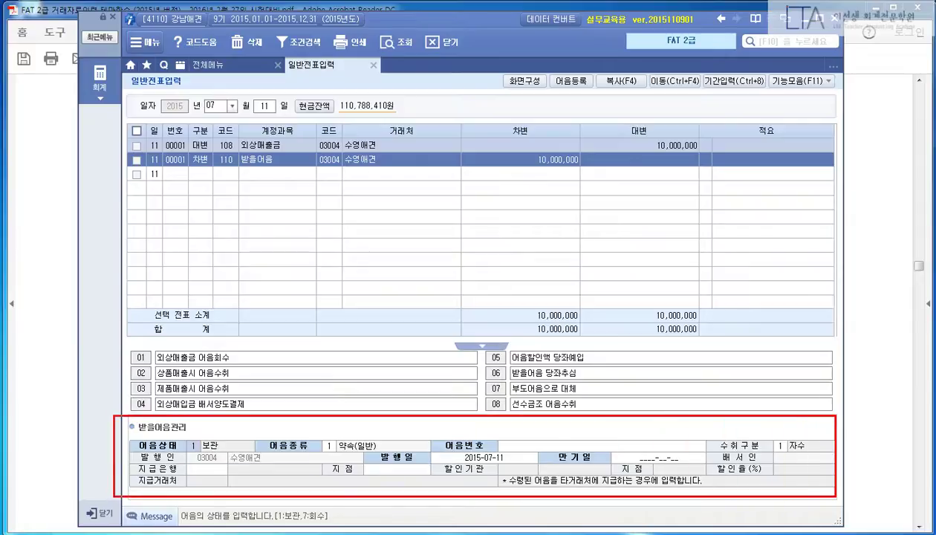
pyautogui.press('Escape')
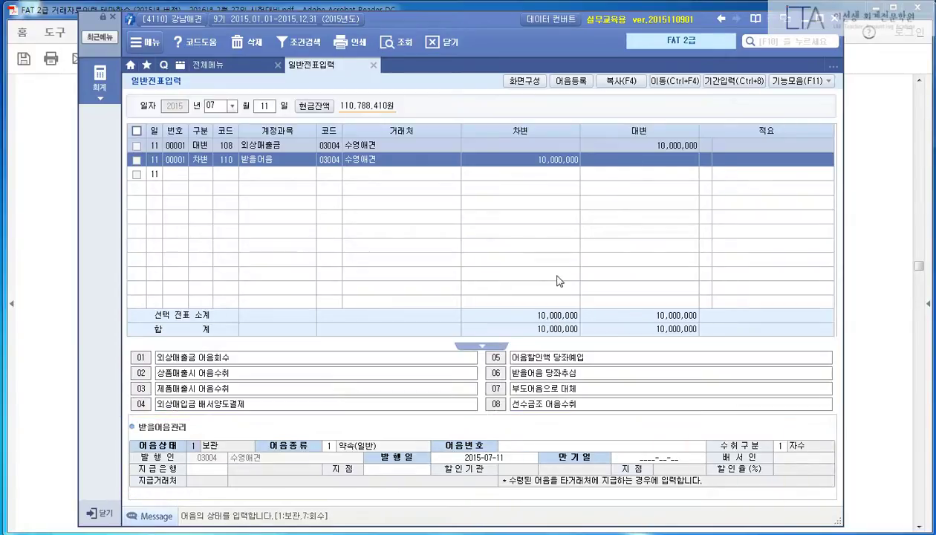
pyautogui.press('Return')
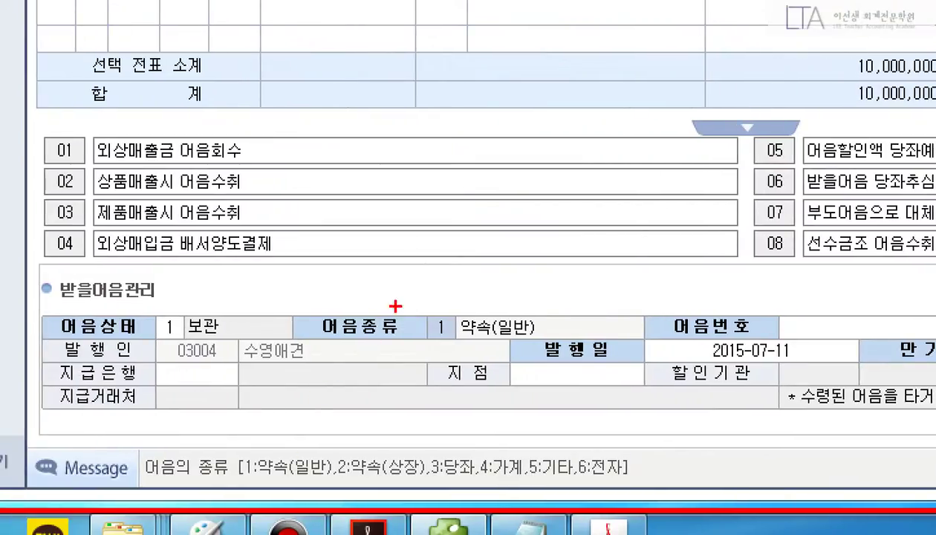
pyautogui.moveTo(308, 432); pyautogui.dragTo(346, 455)
pyautogui.moveTo(568, 446); pyautogui.dragTo(644, 484)
pyautogui.moveTo(463, 343); pyautogui.dragTo(589, 445)
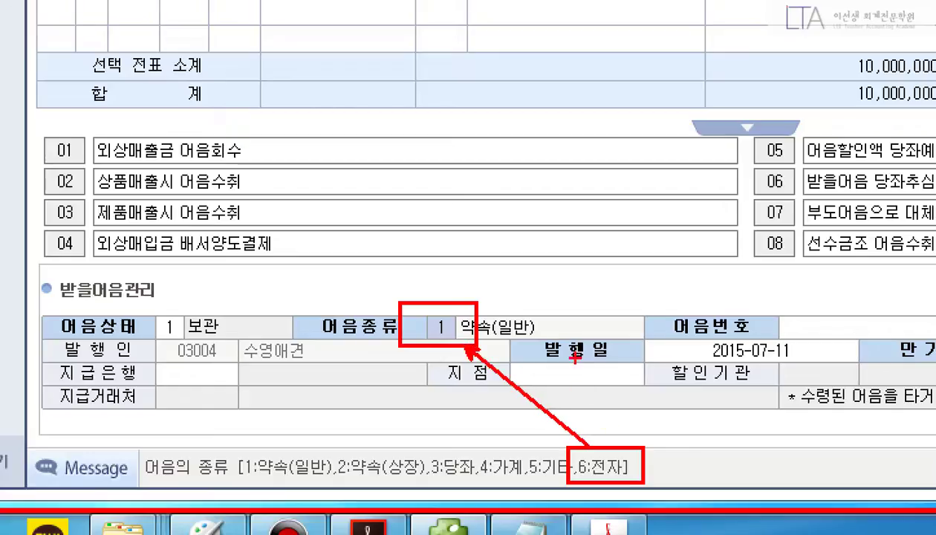
pyautogui.moveTo(568, 334); pyautogui.dragTo(576, 384)
pyautogui.press('Escape')
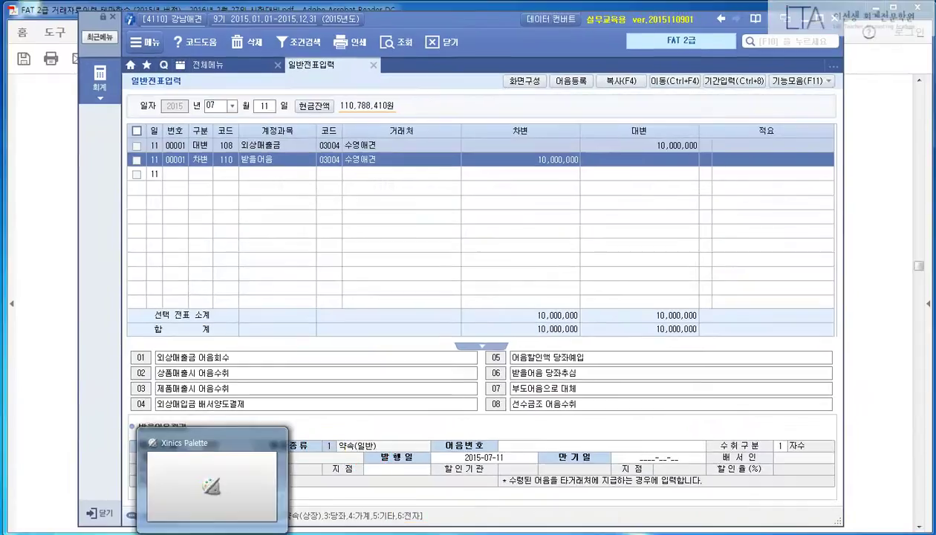
pyautogui.write('6')
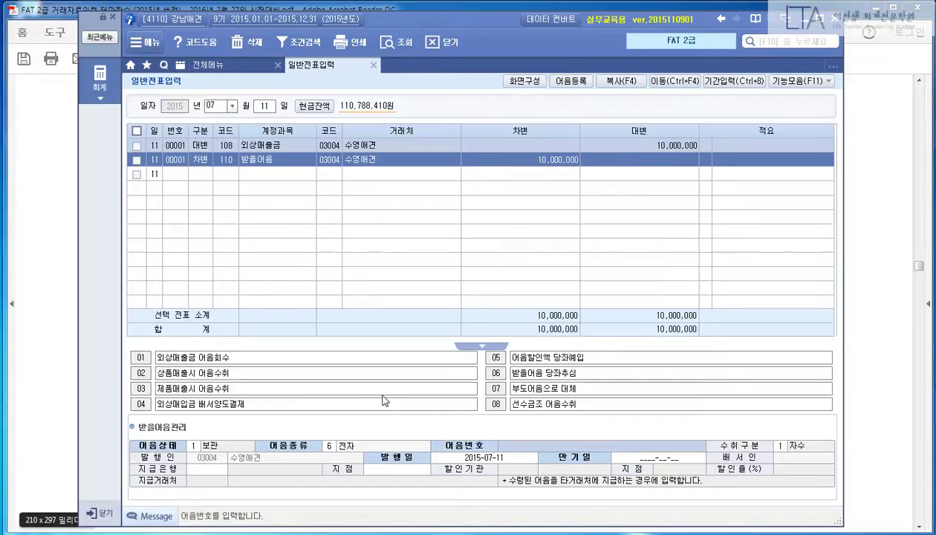
pyautogui.write('02020150711123412345')
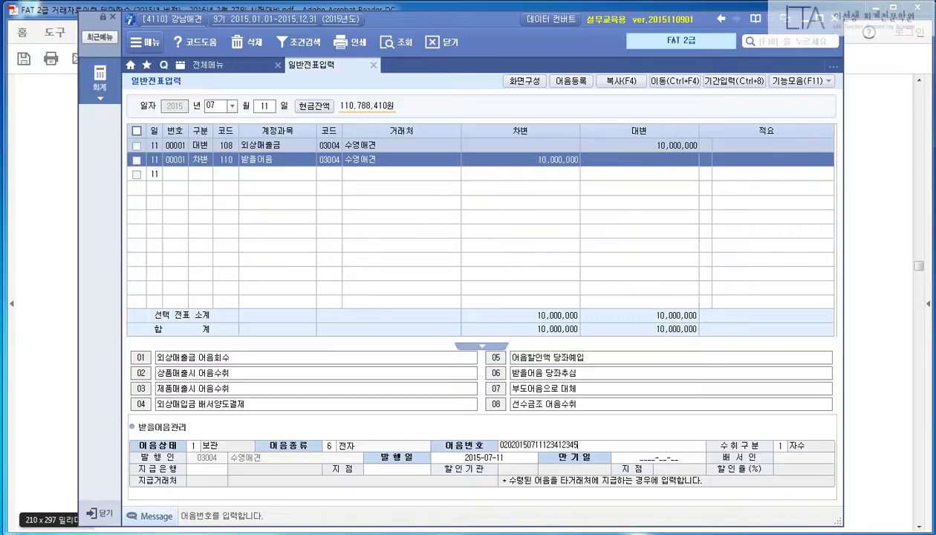
pyautogui.press('Return')
pyautogui.press('Return')
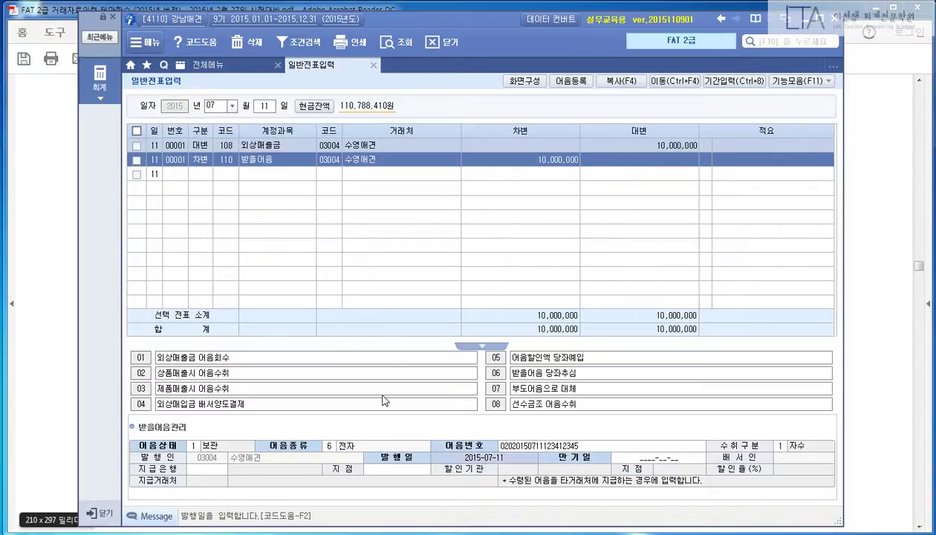
pyautogui.press('Return')
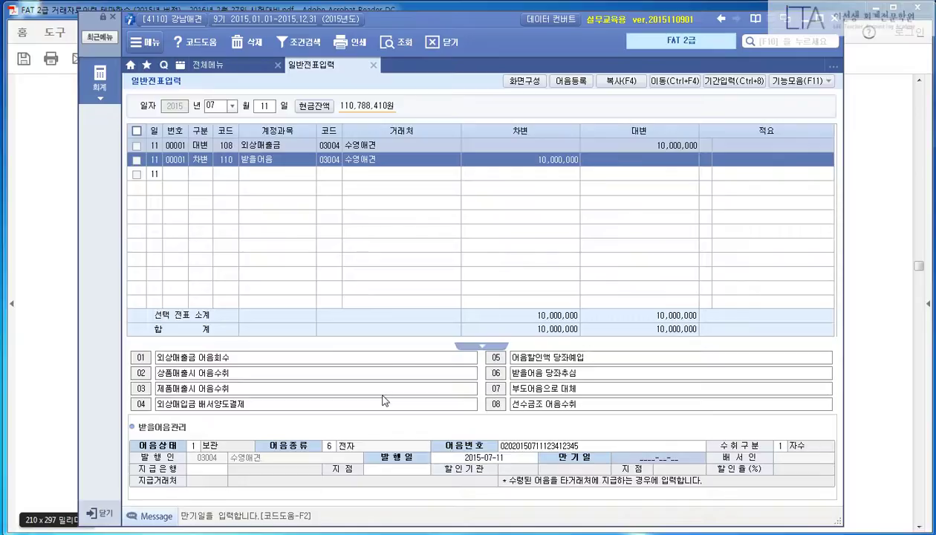
# Step: Set due date 2015-10-11, paying bank 우리은행, branch 강남지점, then select the 외상매출금 line
pyautogui.write('2015-10-')
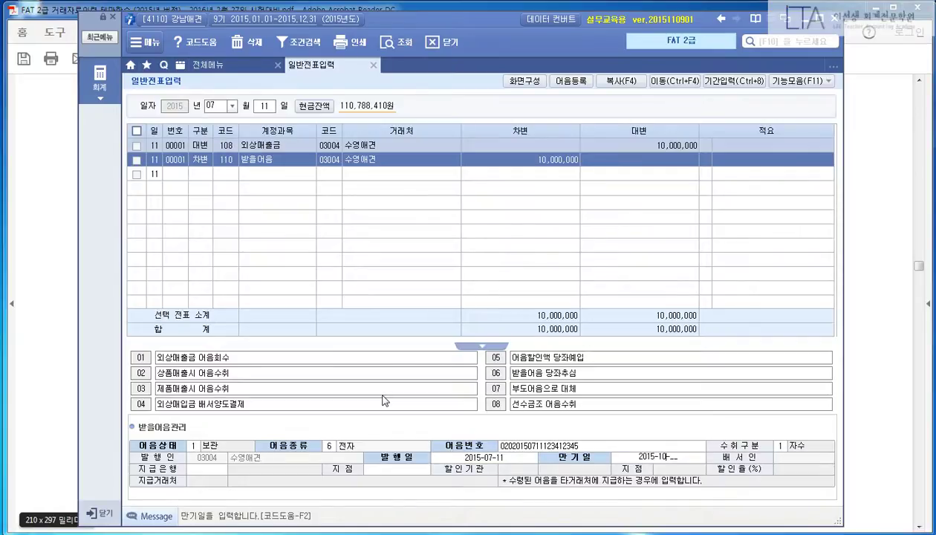
pyautogui.write('11')
pyautogui.press('Return')
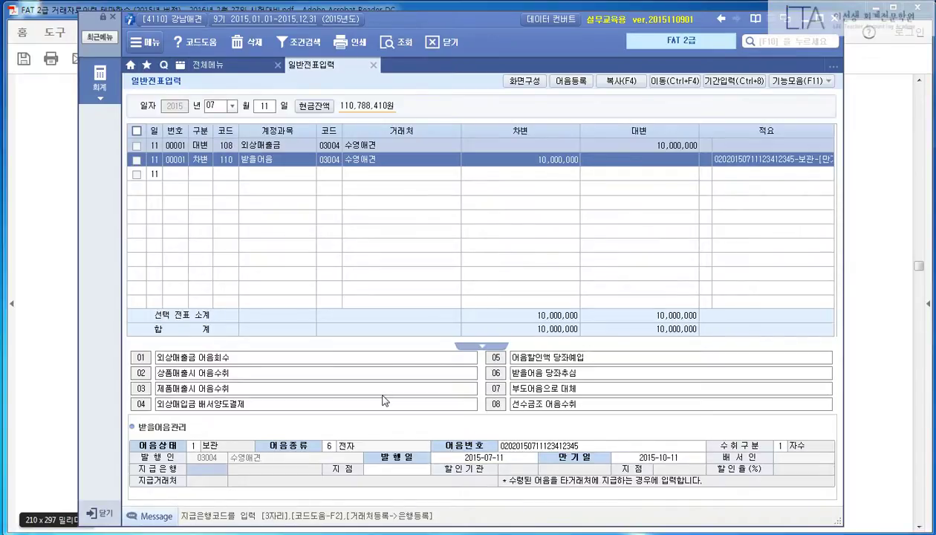
pyautogui.press('F2')
pyautogui.press('Down')
pyautogui.press('Down')
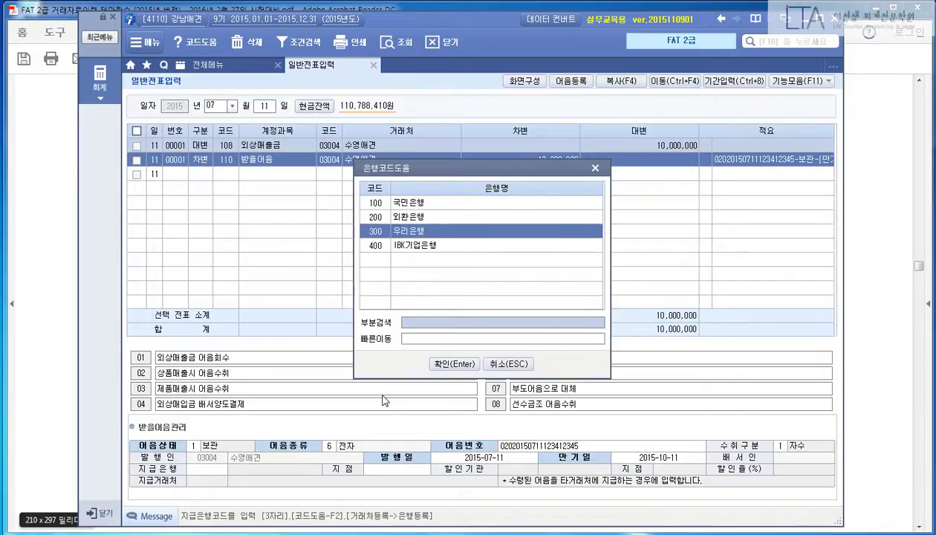
pyautogui.press('Return')
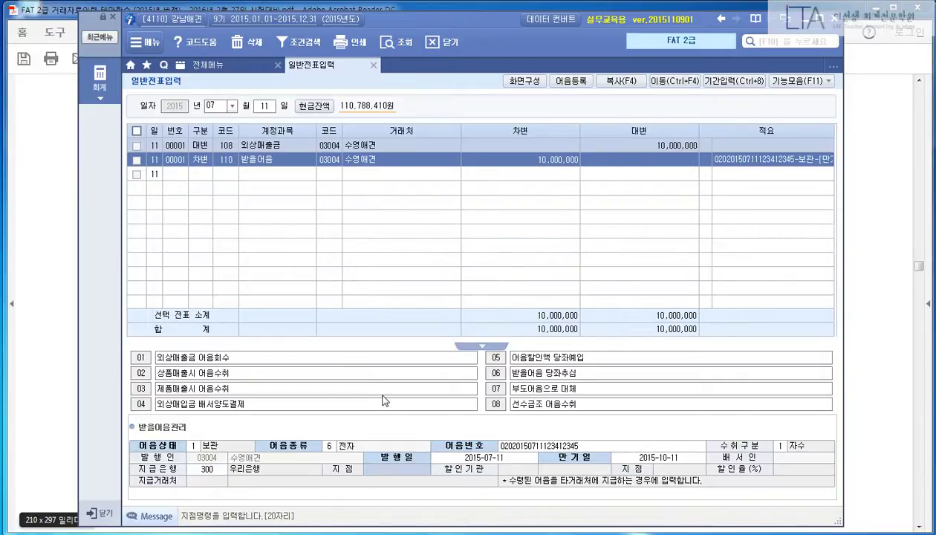
pyautogui.write('본')
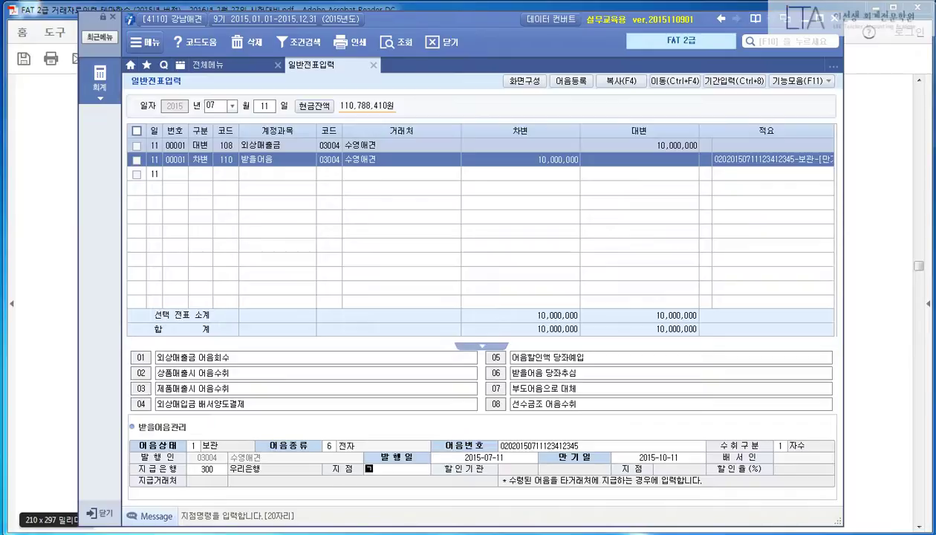
pyautogui.write('남지점')
pyautogui.press('Return')
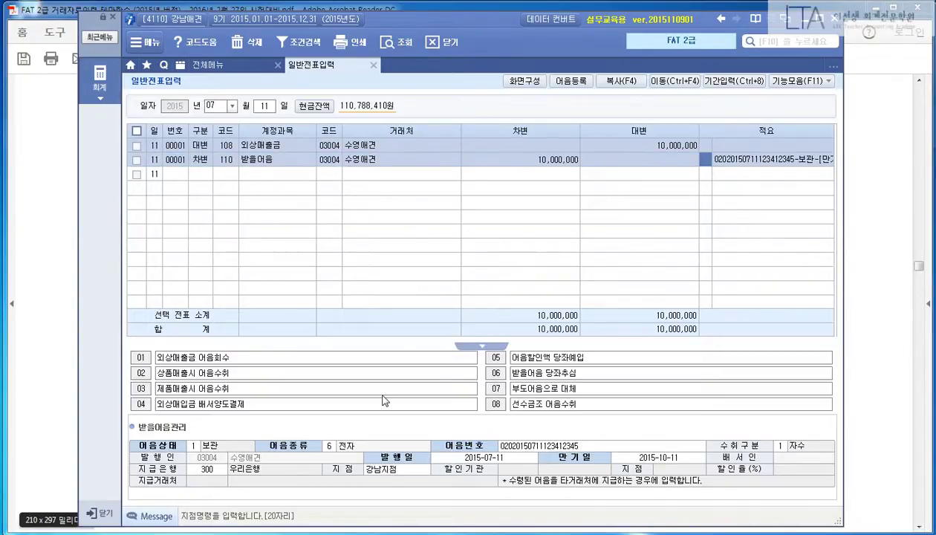
pyautogui.press('Return')
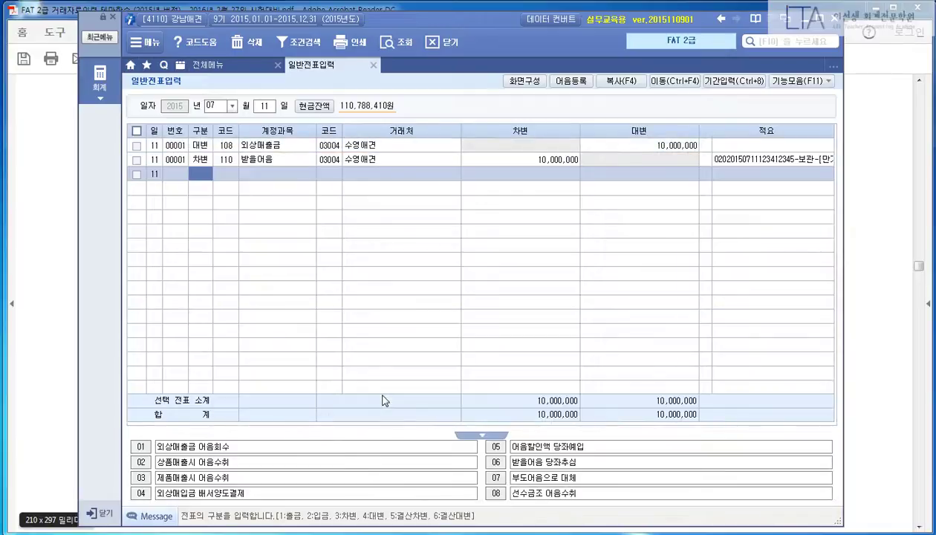
pyautogui.press('Up')
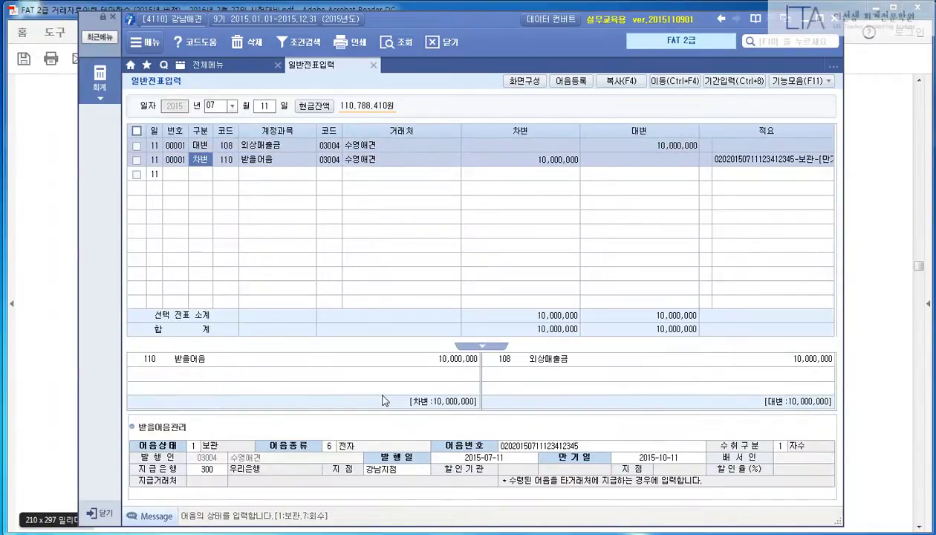
pyautogui.press('Up')
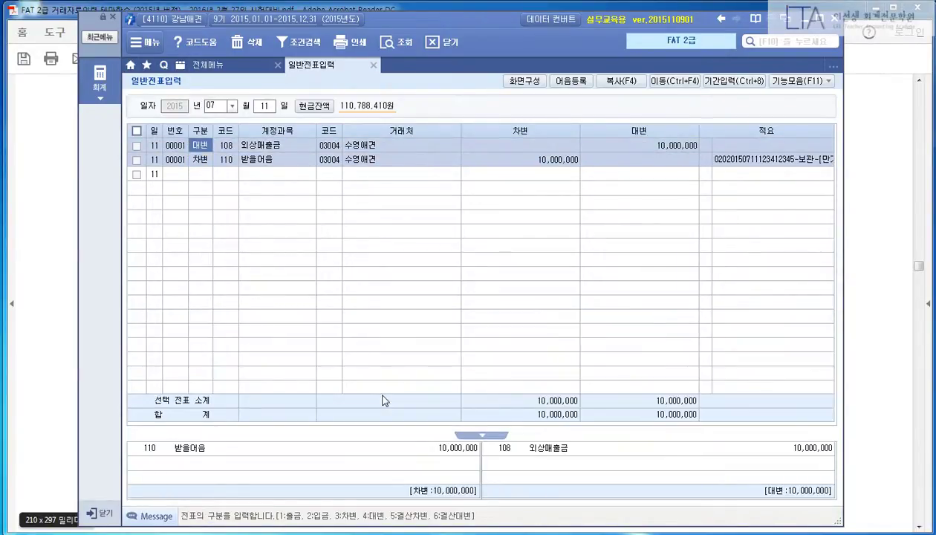
pyautogui.press('space')
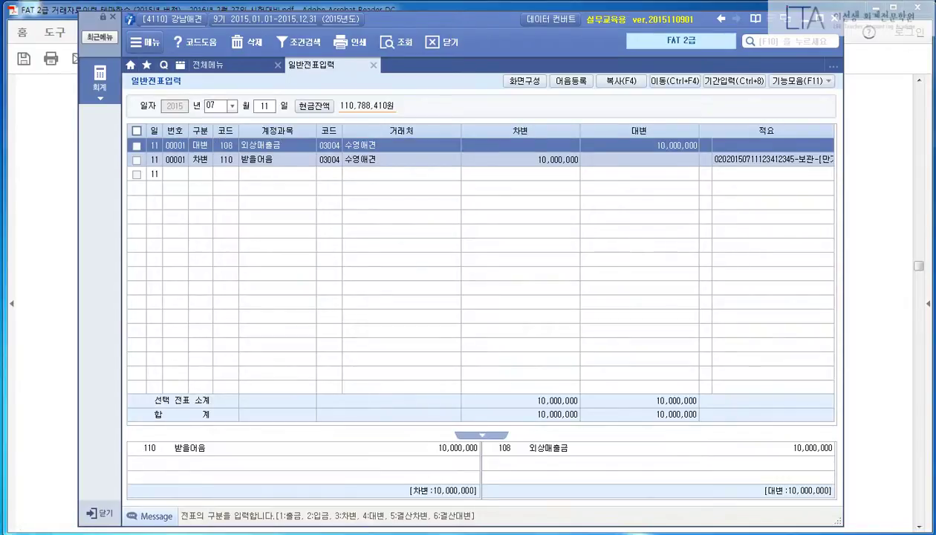
# Step: Highlight the section ③ title, 7월 12일, 사장의 개인적인 건강음료 대금 and 현금으로 지급하였다
pyautogui.click(859, 200)
pyautogui.scroll(-10, 836, 245)
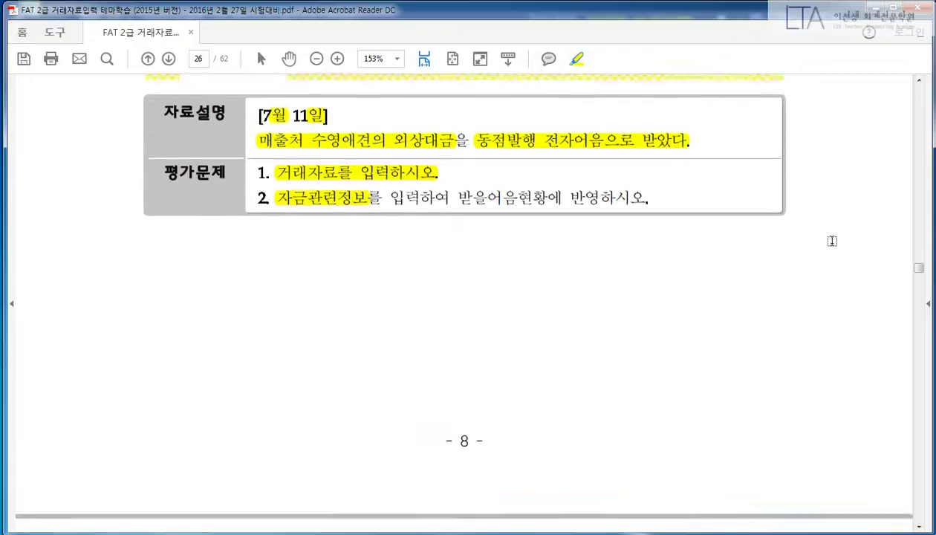
pyautogui.scroll(-2, 839, 256)
pyautogui.scroll(1, 839, 256)
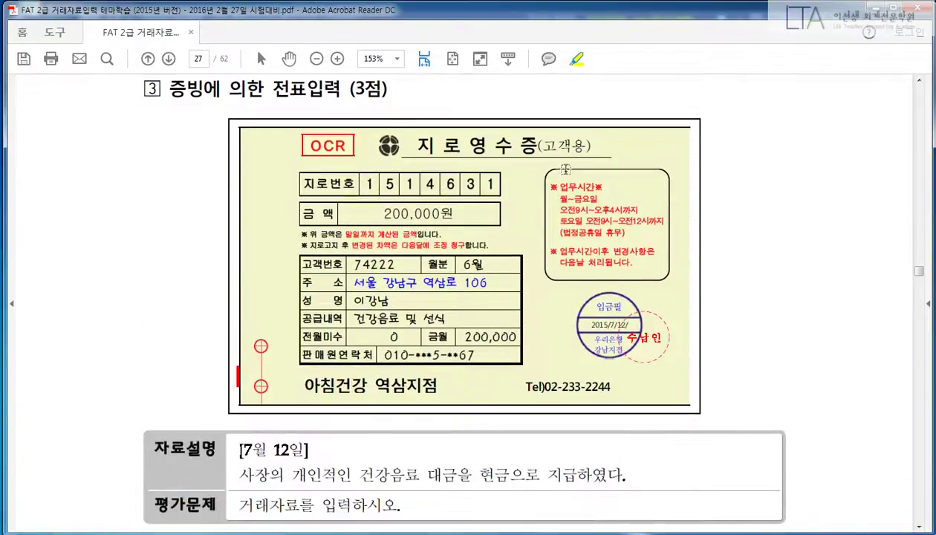
pyautogui.moveTo(170, 89); pyautogui.dragTo(343, 91)
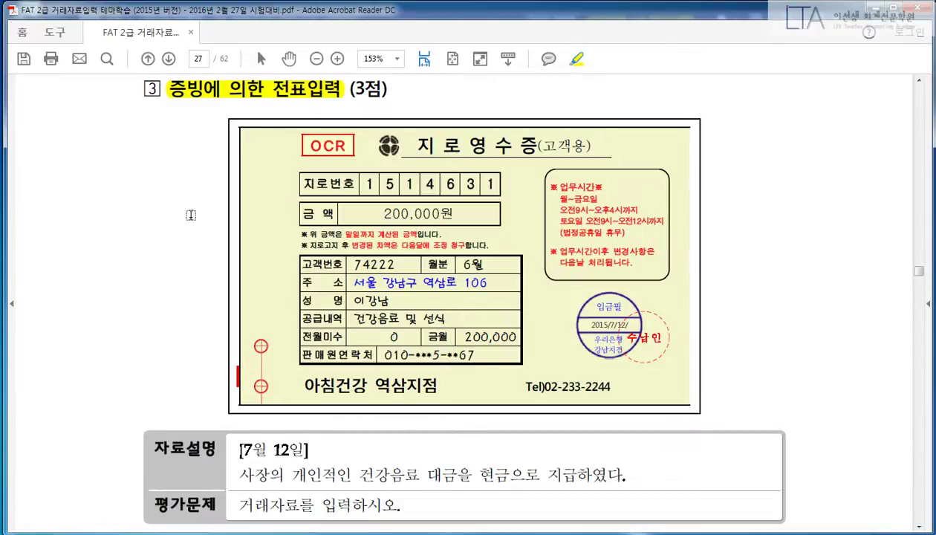
pyautogui.scroll(-1, 184, 207)
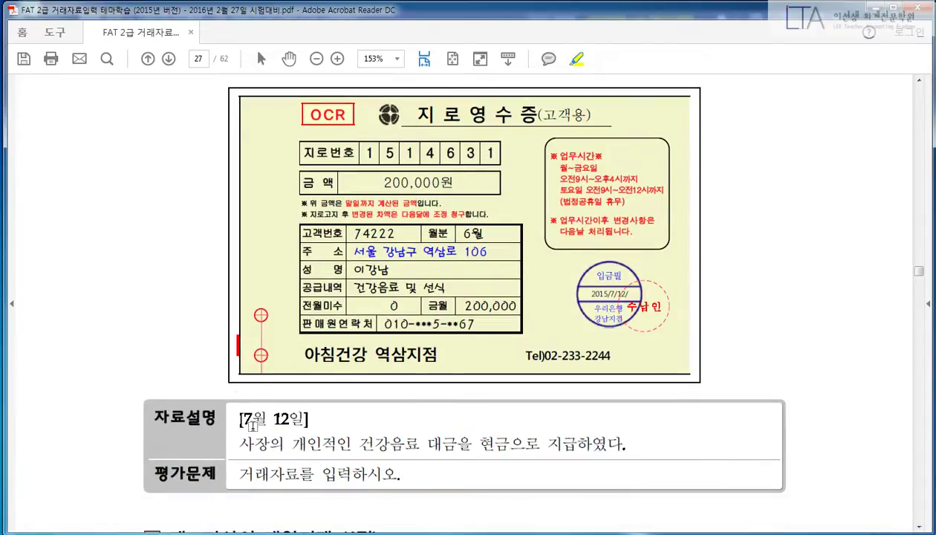
pyautogui.moveTo(239, 417); pyautogui.dragTo(306, 417)
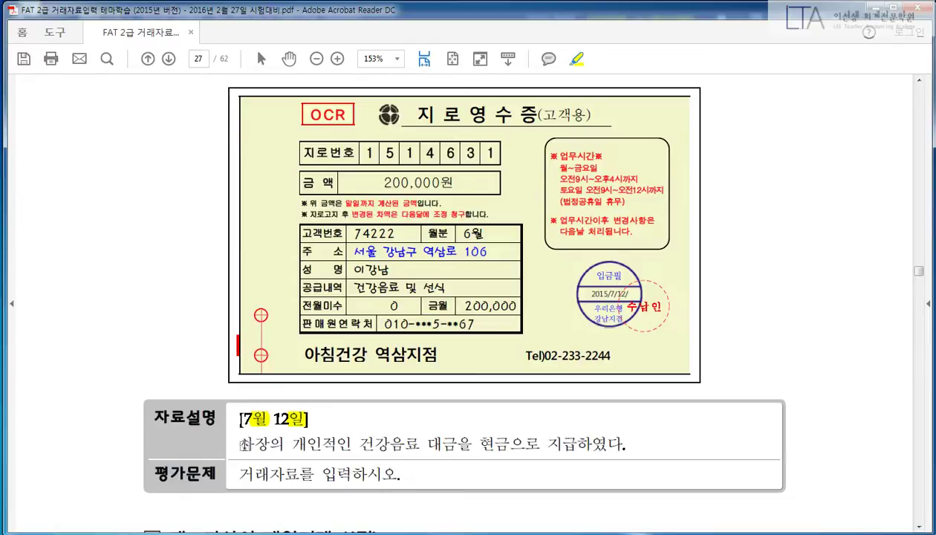
pyautogui.moveTo(242, 444); pyautogui.dragTo(462, 446)
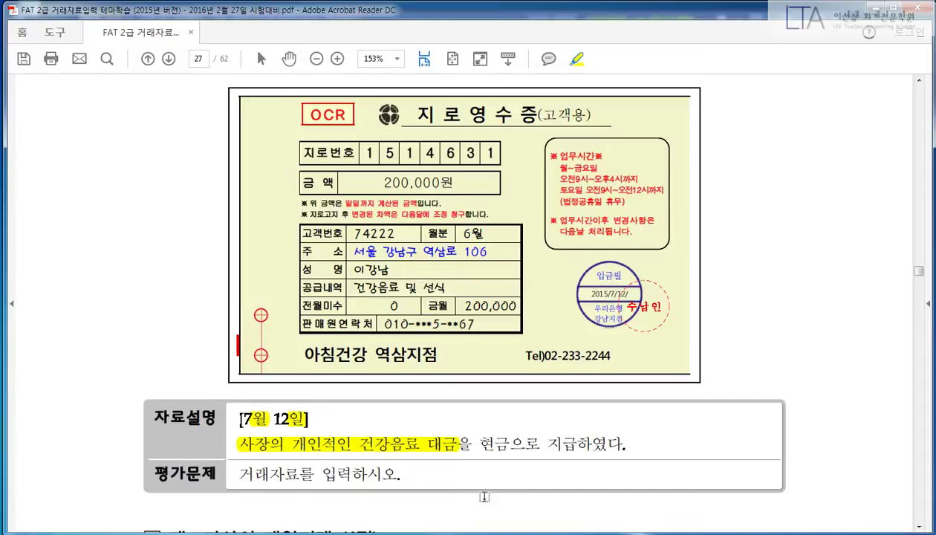
pyautogui.moveTo(479, 443); pyautogui.dragTo(622, 445)
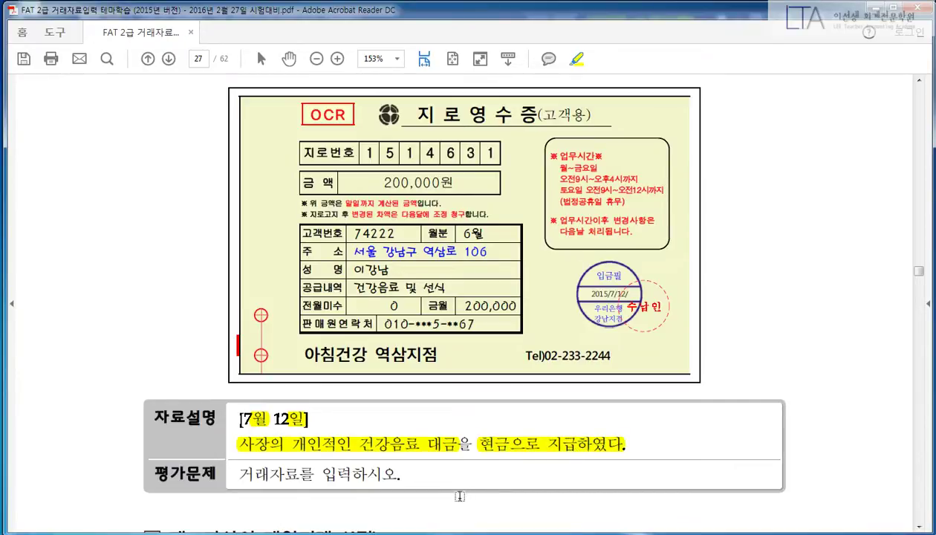
pyautogui.click(356, 534)
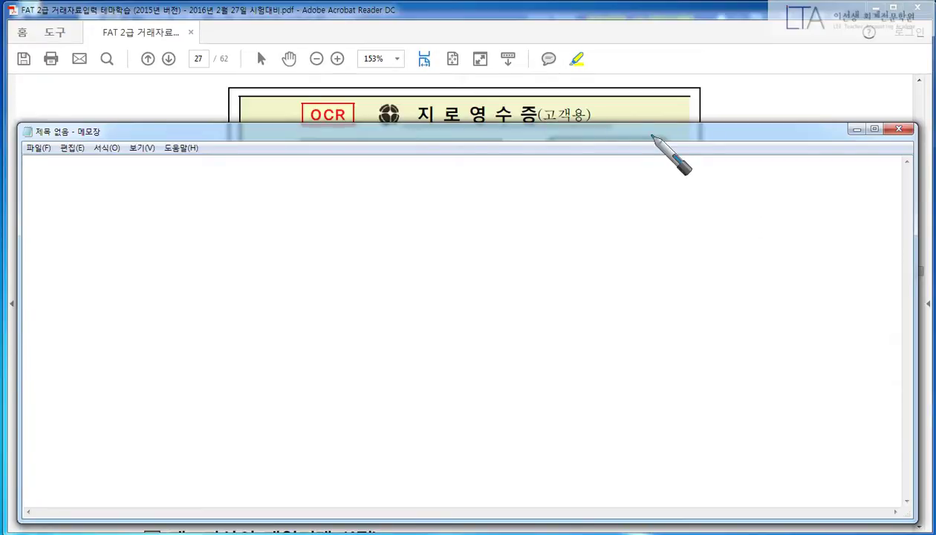
# Step: Finish the first handwritten note about the owner's personal expense
pyautogui.moveTo(135, 186)
pyautogui.mouseDown()
pyautogui.moveTo(129, 195)
pyautogui.moveTo(126, 185)
pyautogui.moveTo(175, 188)
pyautogui.moveTo(192, 203)
pyautogui.moveTo(191, 191)
pyautogui.moveTo(244, 180)
pyautogui.moveTo(236, 208)
pyautogui.moveTo(292, 177)
pyautogui.moveTo(326, 201)
pyautogui.moveTo(395, 188)
pyautogui.moveTo(386, 203)
pyautogui.mouseUp()
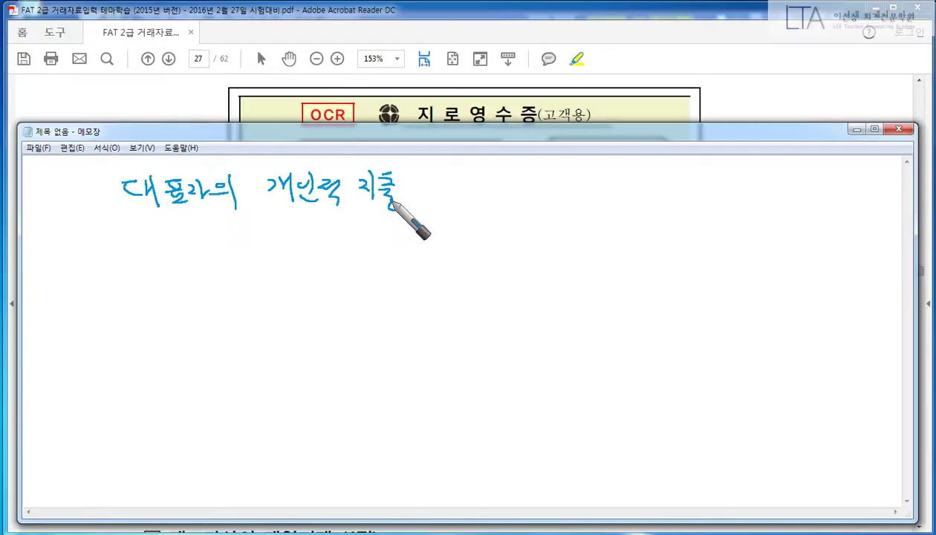
pyautogui.click(424, 210)
pyautogui.moveTo(454, 180)
pyautogui.mouseDown()
pyautogui.moveTo(510, 195)
pyautogui.moveTo(471, 202)
pyautogui.mouseUp()
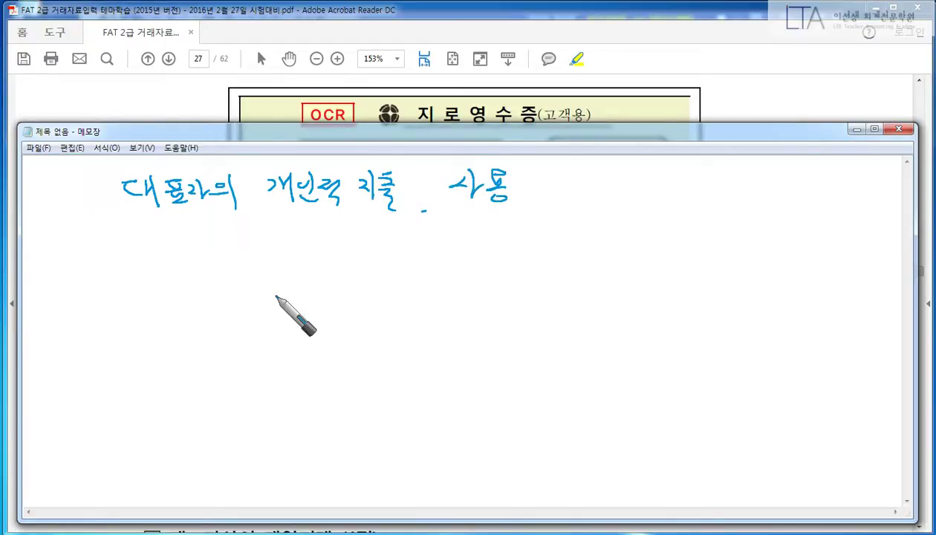
pyautogui.rightClick(159, 347)
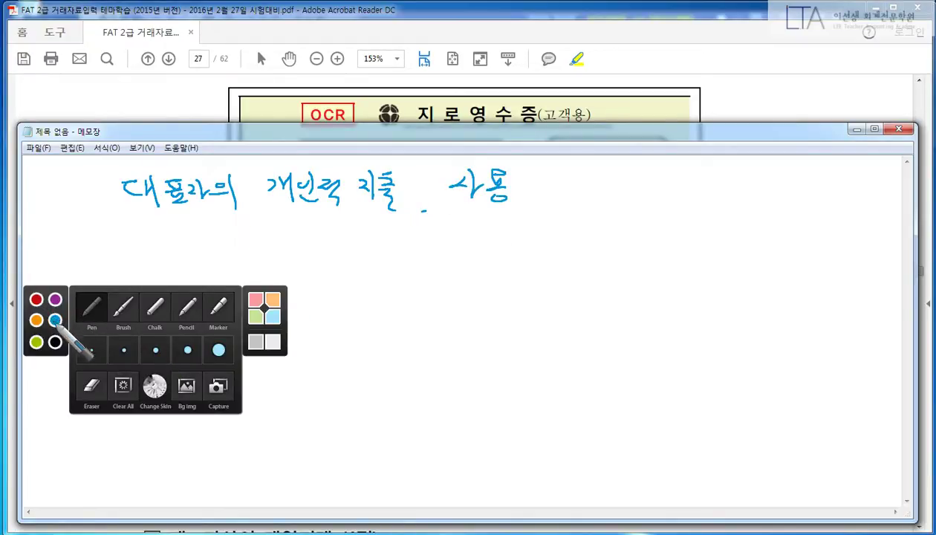
pyautogui.click(55, 319)
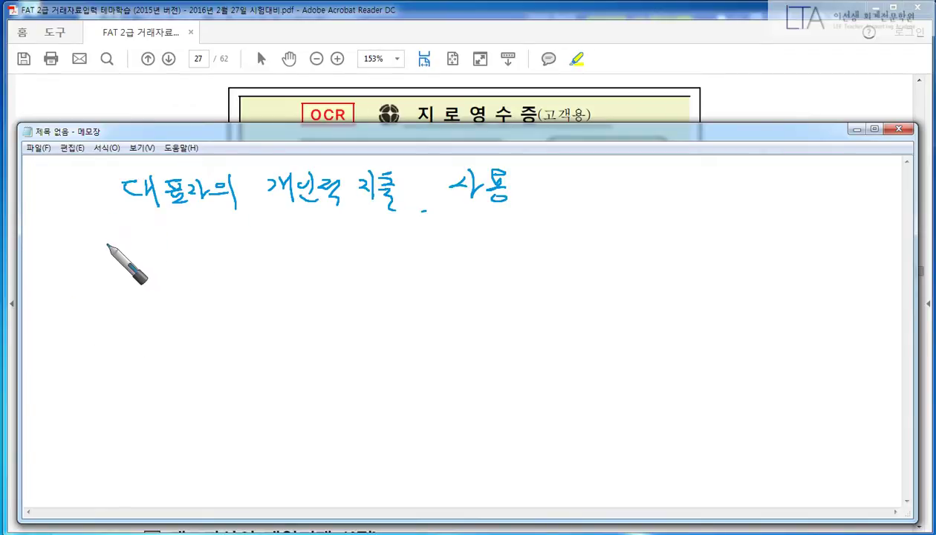
# Step: Write 'FAT 2급' and, on a line further down, 'FAT 1급이상' in blue
pyautogui.moveTo(111, 244)
pyautogui.mouseDown()
pyautogui.moveTo(115, 276)
pyautogui.moveTo(130, 242)
pyautogui.mouseUp()
pyautogui.moveTo(114, 259)
pyautogui.mouseDown()
pyautogui.moveTo(168, 276)
pyautogui.moveTo(227, 270)
pyautogui.moveTo(246, 256)
pyautogui.moveTo(245, 272)
pyautogui.mouseUp()
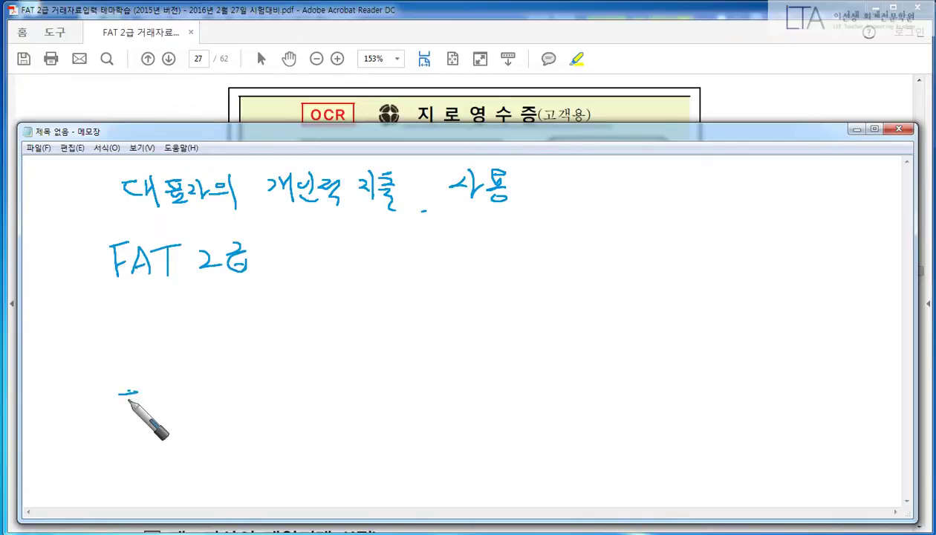
pyautogui.moveTo(120, 393); pyautogui.dragTo(147, 389)
pyautogui.moveTo(128, 394)
pyautogui.mouseDown()
pyautogui.moveTo(122, 422)
pyautogui.moveTo(157, 391)
pyautogui.mouseUp()
pyautogui.moveTo(158, 390)
pyautogui.mouseDown()
pyautogui.moveTo(172, 420)
pyautogui.moveTo(171, 405)
pyautogui.mouseUp()
pyautogui.moveTo(170, 392); pyautogui.dragTo(192, 391)
pyautogui.moveTo(182, 392); pyautogui.dragTo(182, 420)
pyautogui.moveTo(217, 390)
pyautogui.mouseDown()
pyautogui.moveTo(217, 419)
pyautogui.moveTo(249, 402)
pyautogui.mouseUp()
pyautogui.moveTo(231, 407)
pyautogui.mouseDown()
pyautogui.moveTo(254, 408)
pyautogui.moveTo(251, 420)
pyautogui.moveTo(276, 400)
pyautogui.mouseUp()
pyautogui.moveTo(291, 386)
pyautogui.mouseDown()
pyautogui.moveTo(292, 420)
pyautogui.moveTo(300, 404)
pyautogui.mouseUp()
pyautogui.moveTo(306, 396); pyautogui.dragTo(320, 406)
pyautogui.moveTo(320, 396); pyautogui.dragTo(327, 397)
pyautogui.moveTo(312, 409); pyautogui.dragTo(312, 410)
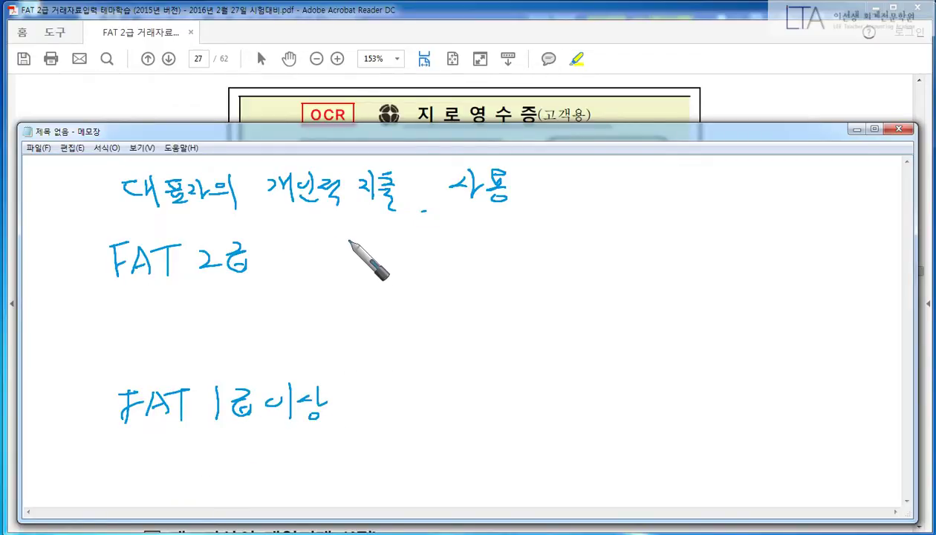
# Step: Complete the lines as 'FAT 2급 : 개인 =>' and 'FAT 1급이상 : 법인 =>'
pyautogui.click(300, 250)
pyautogui.click(302, 258)
pyautogui.moveTo(367, 239)
pyautogui.mouseDown()
pyautogui.moveTo(369, 259)
pyautogui.moveTo(381, 256)
pyautogui.mouseUp()
pyautogui.moveTo(387, 234)
pyautogui.mouseDown()
pyautogui.moveTo(388, 261)
pyautogui.moveTo(424, 257)
pyautogui.mouseUp()
pyautogui.moveTo(411, 253); pyautogui.dragTo(426, 264)
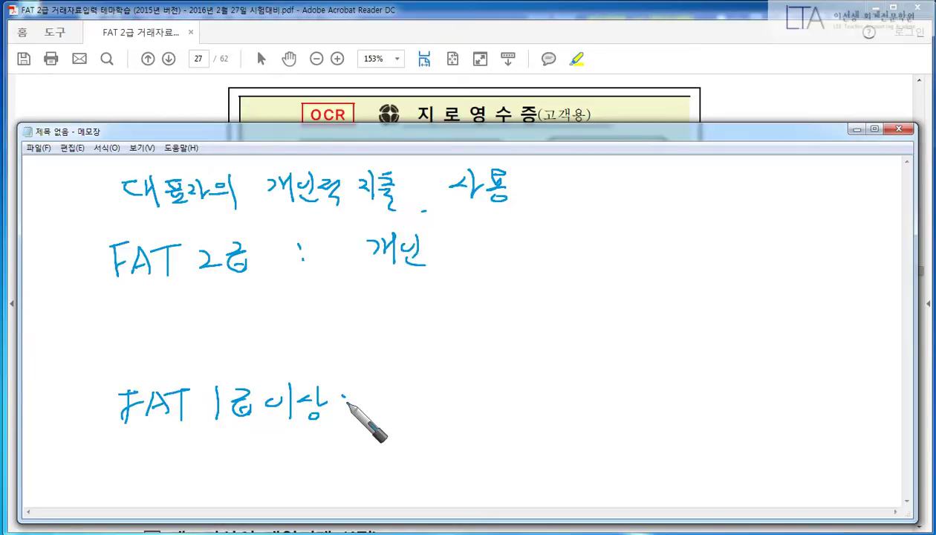
pyautogui.click(345, 401)
pyautogui.click(346, 410)
pyautogui.moveTo(381, 394)
pyautogui.mouseDown()
pyautogui.moveTo(413, 390)
pyautogui.moveTo(394, 401)
pyautogui.moveTo(448, 420)
pyautogui.mouseUp()
pyautogui.moveTo(467, 254); pyautogui.dragTo(496, 251)
pyautogui.moveTo(462, 260)
pyautogui.mouseDown()
pyautogui.moveTo(502, 257)
pyautogui.moveTo(505, 275)
pyautogui.mouseUp()
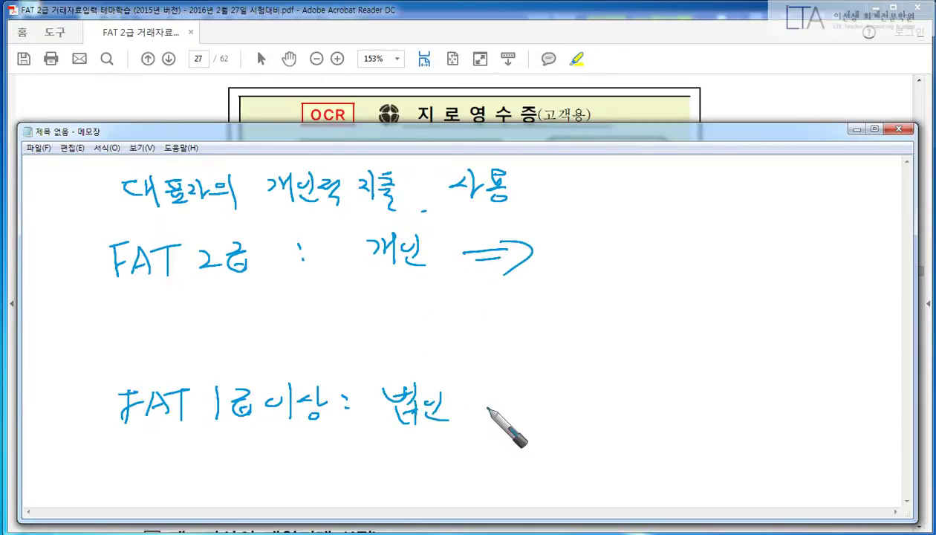
pyautogui.moveTo(479, 398)
pyautogui.mouseDown()
pyautogui.moveTo(505, 396)
pyautogui.moveTo(512, 406)
pyautogui.mouseUp()
pyautogui.moveTo(505, 387); pyautogui.dragTo(502, 414)
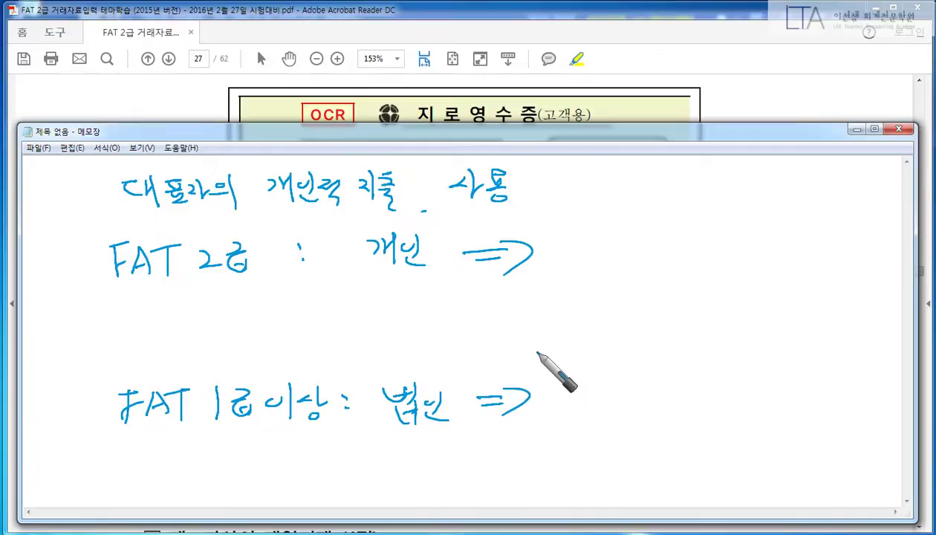
pyautogui.rightClick(583, 321)
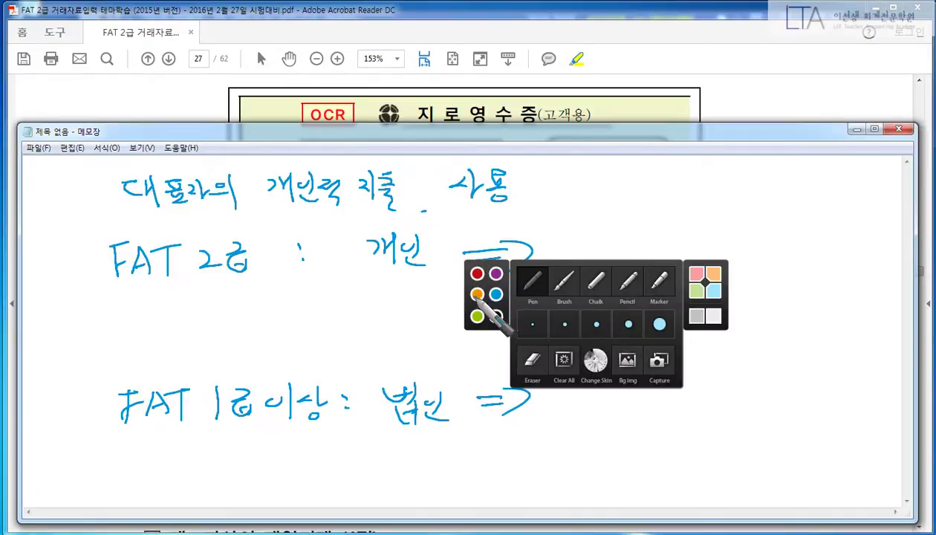
# Step: In orange, write 인출금 (338) after 개인 and the 134 account after 법인
pyautogui.click(477, 294)
pyautogui.moveTo(601, 233)
pyautogui.mouseDown()
pyautogui.moveTo(622, 266)
pyautogui.moveTo(627, 245)
pyautogui.moveTo(622, 267)
pyautogui.moveTo(640, 245)
pyautogui.moveTo(657, 262)
pyautogui.mouseUp()
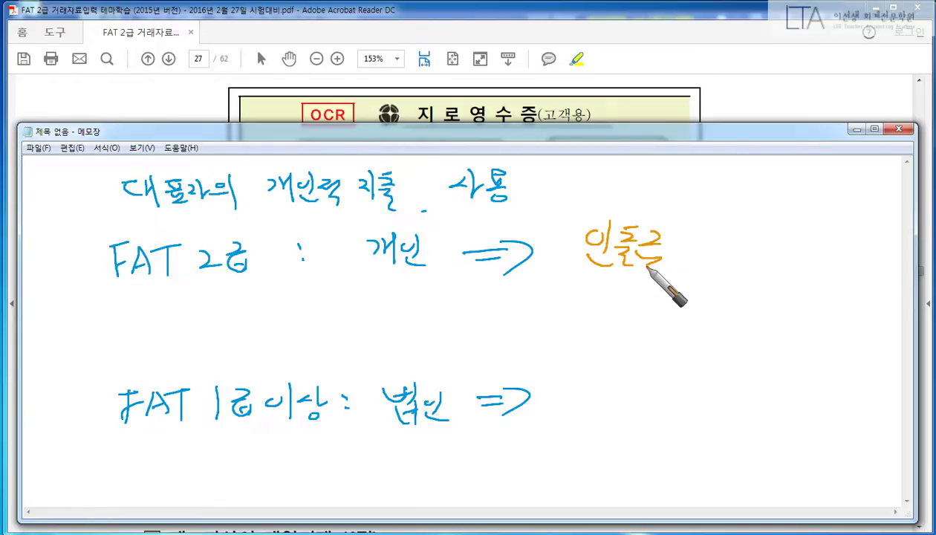
pyautogui.moveTo(702, 232); pyautogui.dragTo(695, 258)
pyautogui.moveTo(719, 233)
pyautogui.mouseDown()
pyautogui.moveTo(743, 256)
pyautogui.moveTo(773, 239)
pyautogui.moveTo(796, 265)
pyautogui.mouseUp()
pyautogui.moveTo(551, 393)
pyautogui.mouseDown()
pyautogui.moveTo(581, 413)
pyautogui.moveTo(599, 375)
pyautogui.moveTo(618, 382)
pyautogui.moveTo(633, 407)
pyautogui.moveTo(718, 391)
pyautogui.moveTo(780, 394)
pyautogui.moveTo(774, 419)
pyautogui.mouseUp()
pyautogui.moveTo(793, 383); pyautogui.dragTo(791, 422)
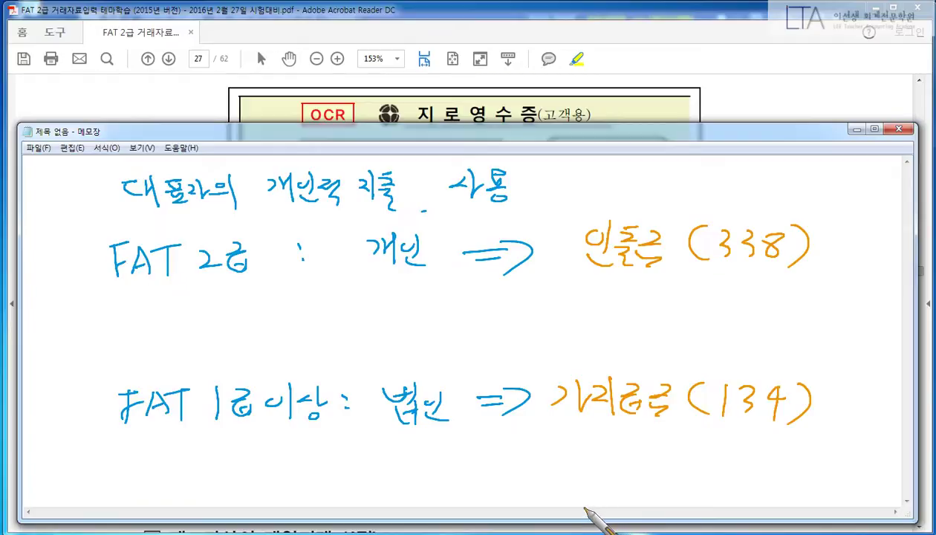
# Step: Circle 법인, underline the 134 and 인출금 (338) notes, and cross out 338
pyautogui.moveTo(423, 379); pyautogui.dragTo(394, 383)
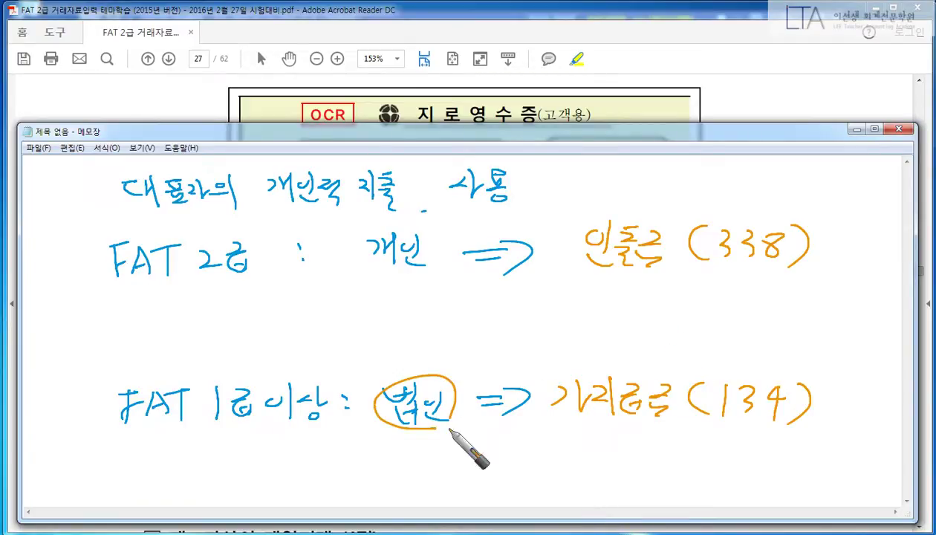
pyautogui.moveTo(537, 425); pyautogui.dragTo(836, 422)
pyautogui.moveTo(576, 445)
pyautogui.mouseDown()
pyautogui.moveTo(592, 440)
pyautogui.moveTo(609, 454)
pyautogui.moveTo(643, 455)
pyautogui.moveTo(660, 443)
pyautogui.moveTo(658, 466)
pyautogui.mouseUp()
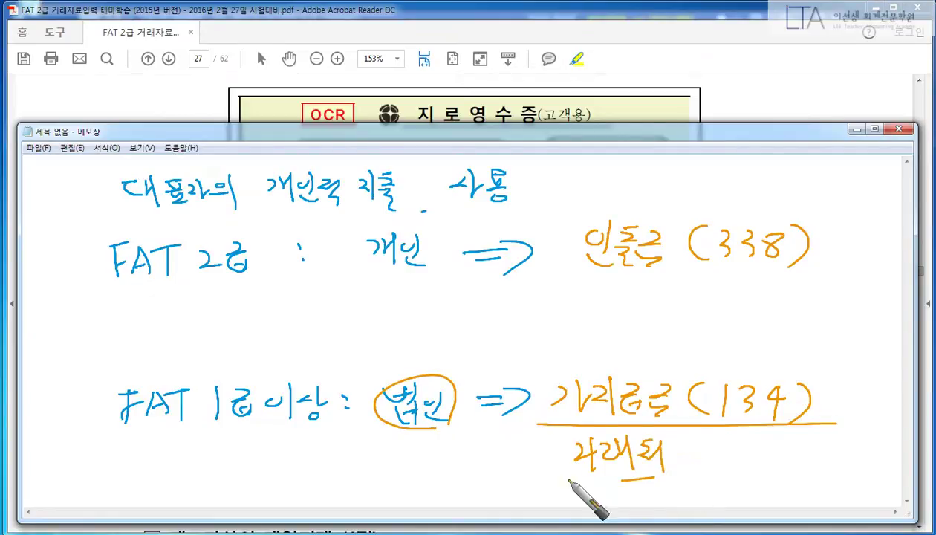
pyautogui.moveTo(566, 478); pyautogui.dragTo(668, 476)
pyautogui.moveTo(570, 283); pyautogui.dragTo(784, 272)
pyautogui.moveTo(664, 301); pyautogui.dragTo(687, 318)
pyautogui.moveTo(684, 297); pyautogui.dragTo(653, 321)
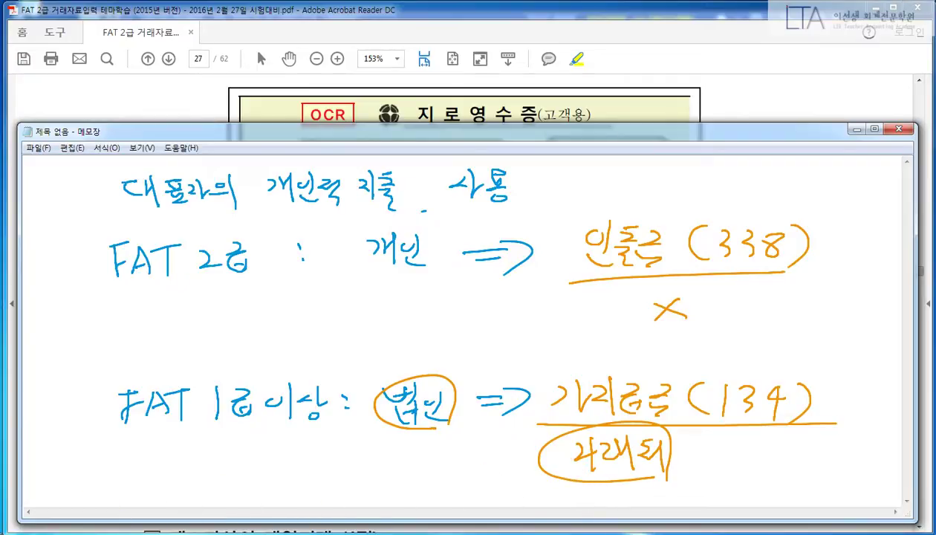
# Step: Close the notes, highlight 200,000원 on the giro receipt, and switch back to Smart A
pyautogui.press('Escape')
pyautogui.hotkey('alt', 'F4')
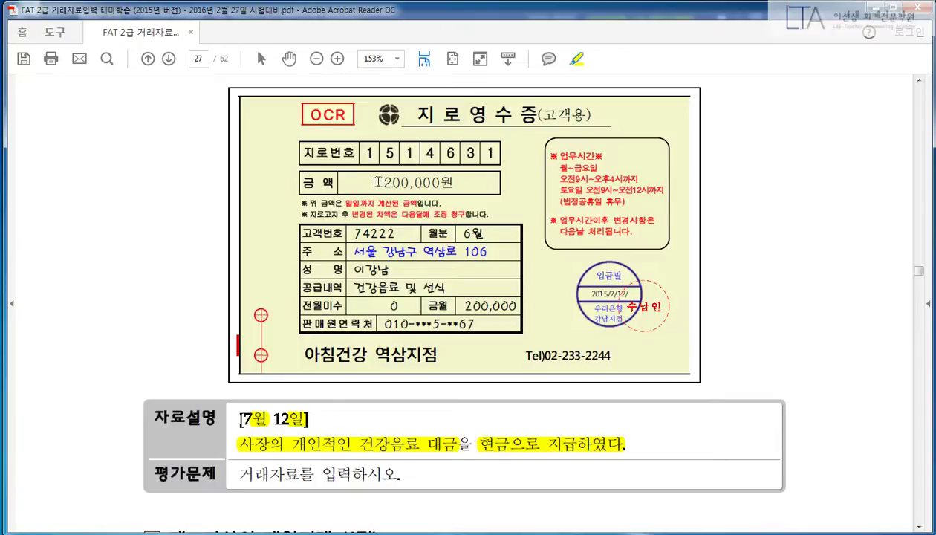
pyautogui.moveTo(378, 181); pyautogui.dragTo(469, 181)
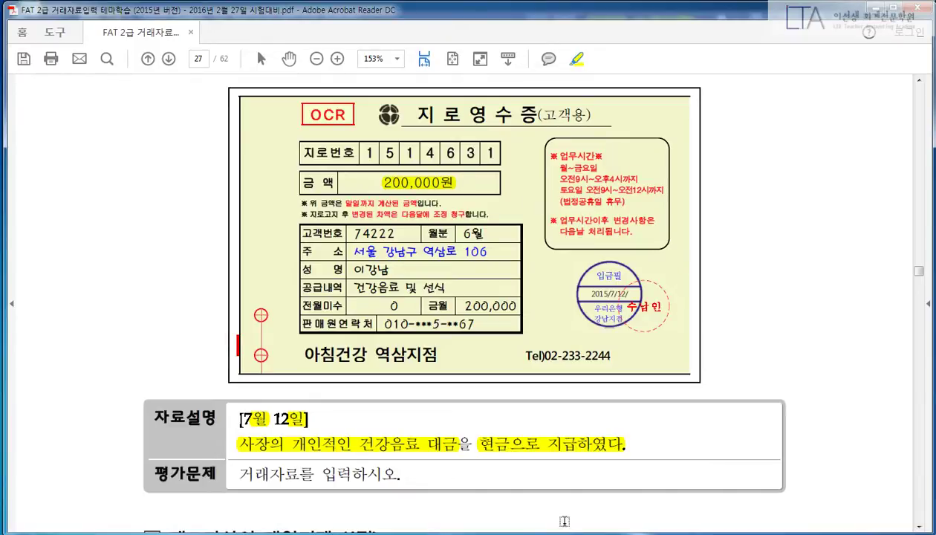
pyautogui.hotkey('alt', 'Tab')
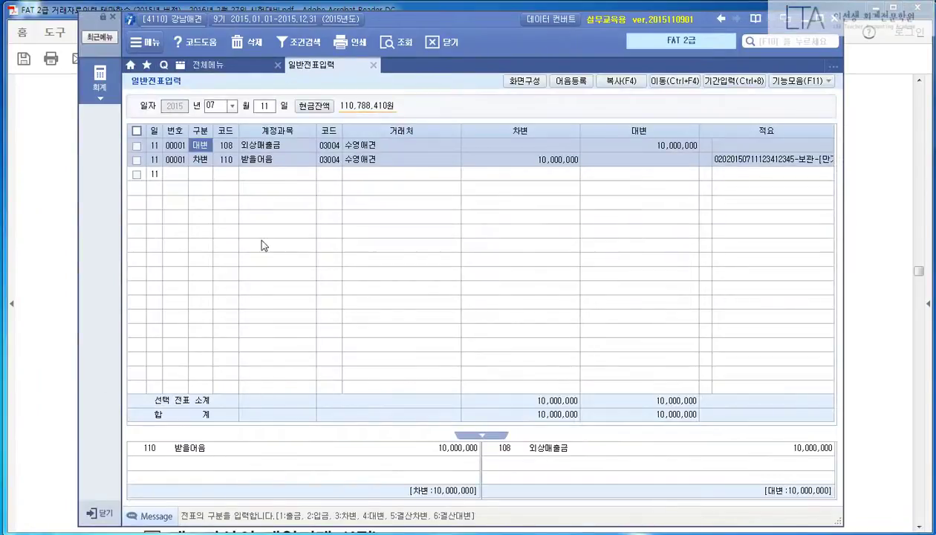
# Step: Enter a July 12 cash payment (구분 1) debiting 인출금 338 for 200,000
pyautogui.write('12')
pyautogui.press('Return')
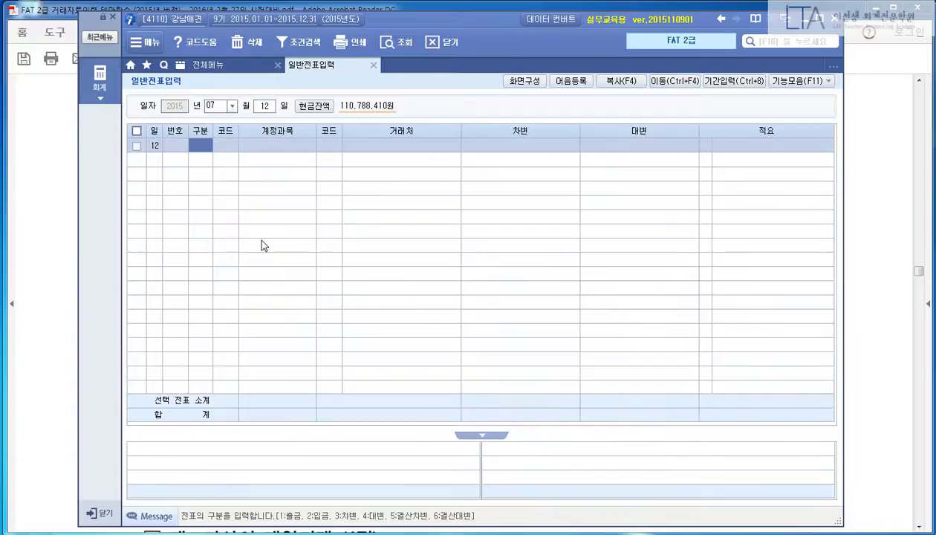
pyautogui.write('1')
pyautogui.press('Return')
pyautogui.write('338')
pyautogui.press('Return')
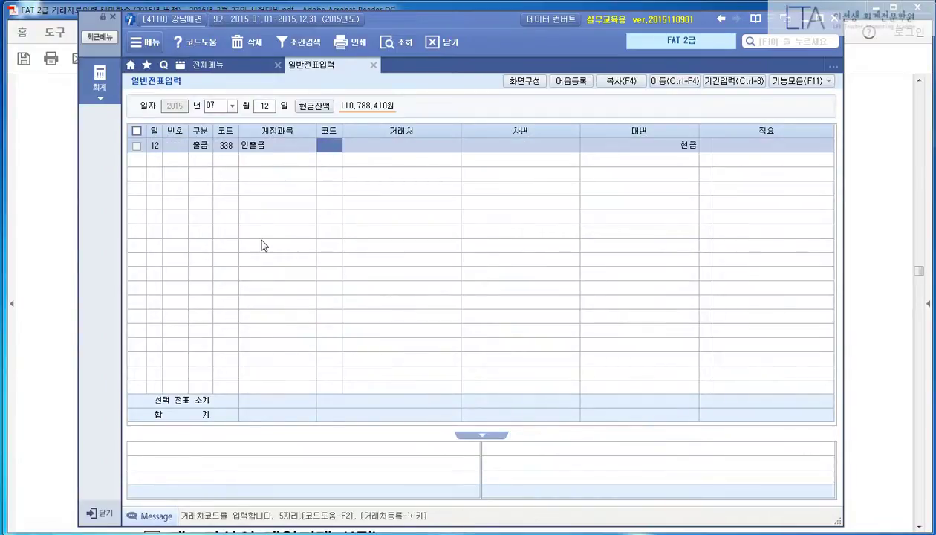
pyautogui.press('Return')
pyautogui.press('Return')
pyautogui.write('200000')
pyautogui.press('Return')
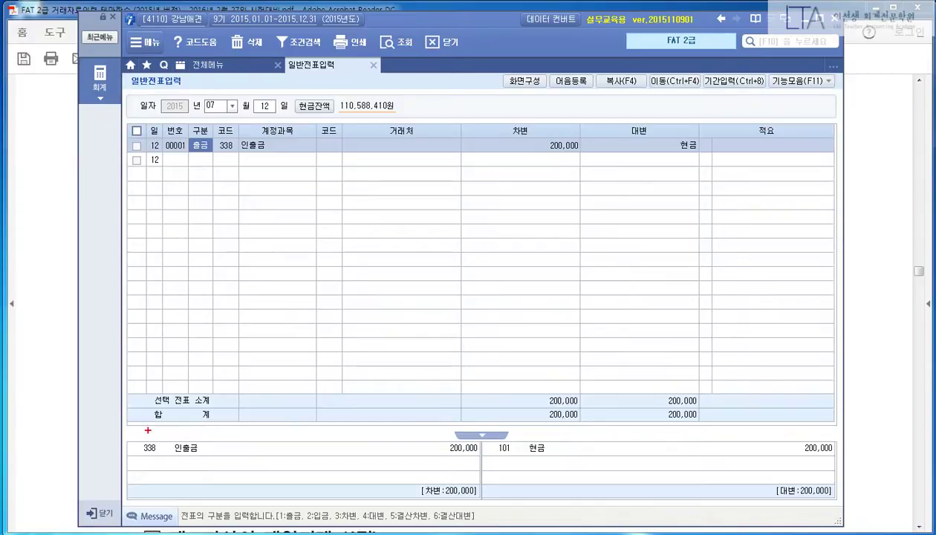
# Step: Outline the generated journal lines, then scroll the exam PDF to the next question
pyautogui.moveTo(127, 421)
pyautogui.mouseDown()
pyautogui.moveTo(740, 470)
pyautogui.moveTo(848, 469)
pyautogui.mouseUp()
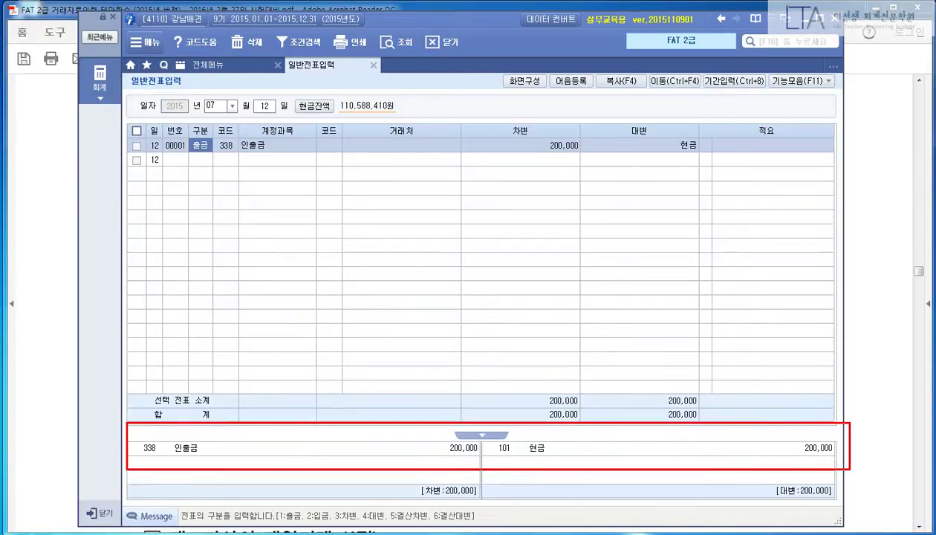
pyautogui.press('Escape')
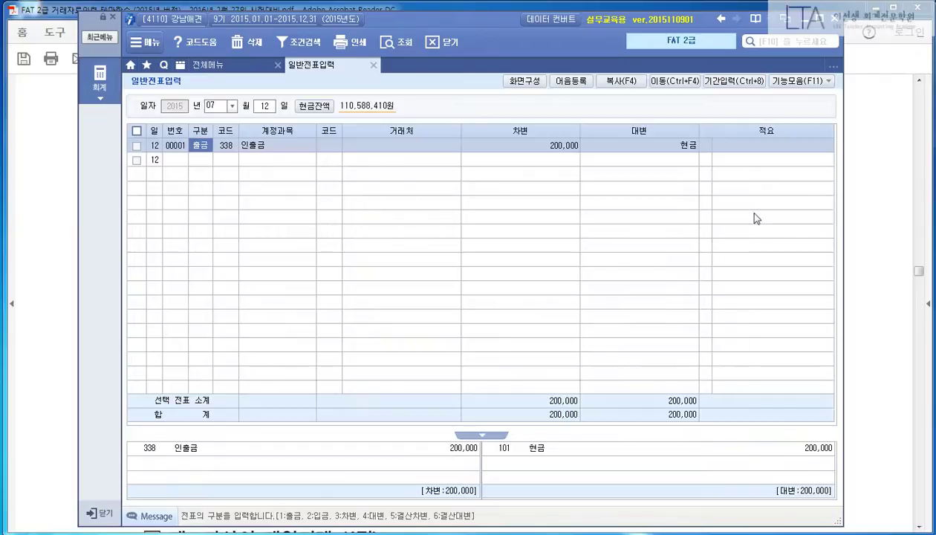
pyautogui.click(858, 224)
pyautogui.scroll(-5, 817, 245)
pyautogui.scroll(-2, 821, 269)
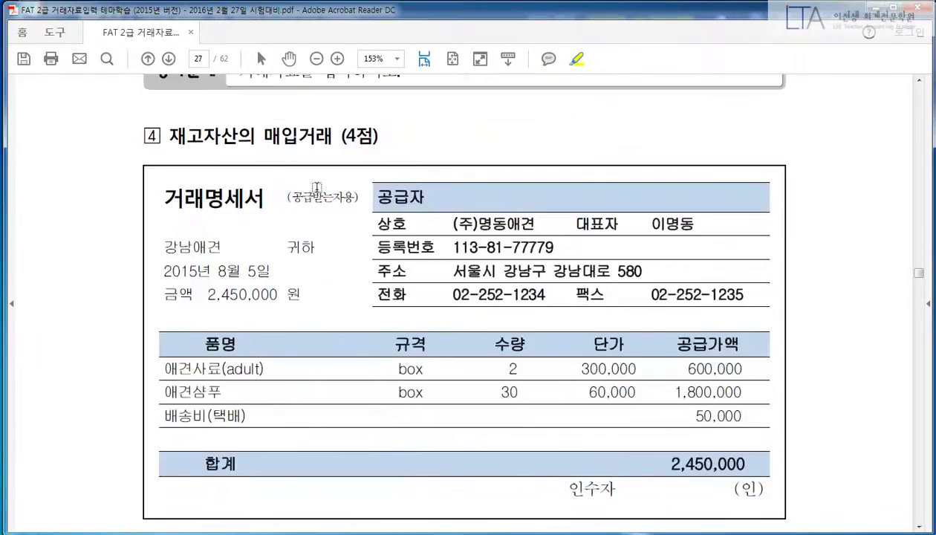
# Step: Highlight the 05015 code requirement, (주)명동애견, 외상 매입 wording, and the 배송비 sentence
pyautogui.moveTo(165, 137); pyautogui.dragTo(308, 140)
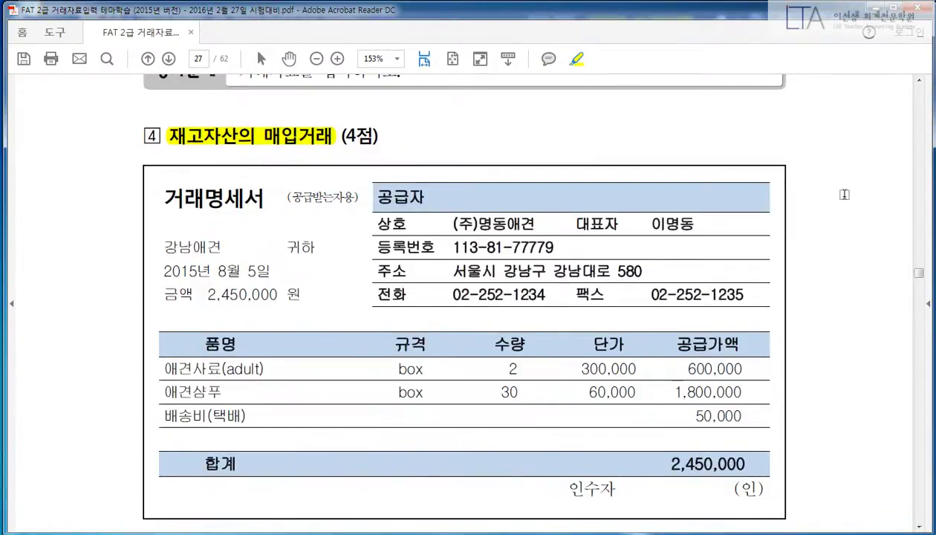
pyautogui.scroll(-1, 839, 194)
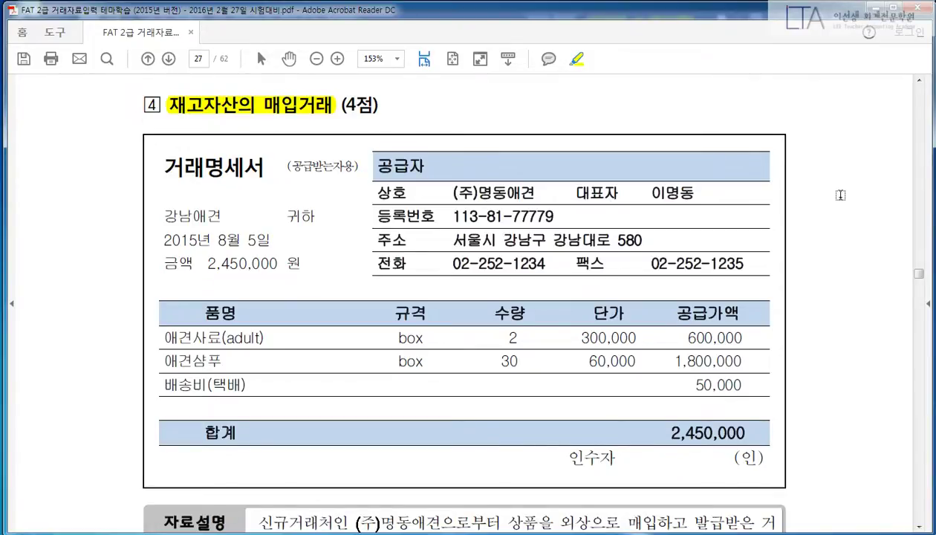
pyautogui.scroll(-3, 840, 195)
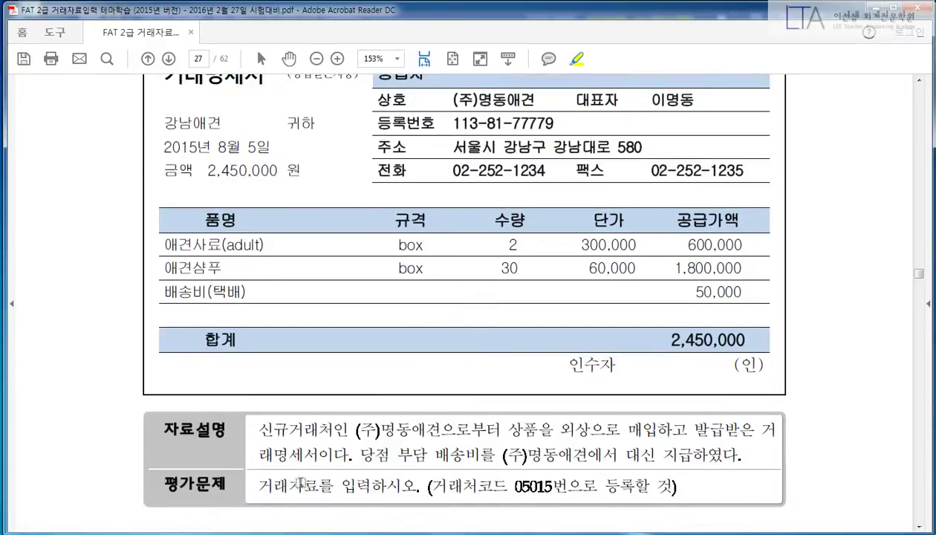
pyautogui.moveTo(431, 483); pyautogui.dragTo(667, 483)
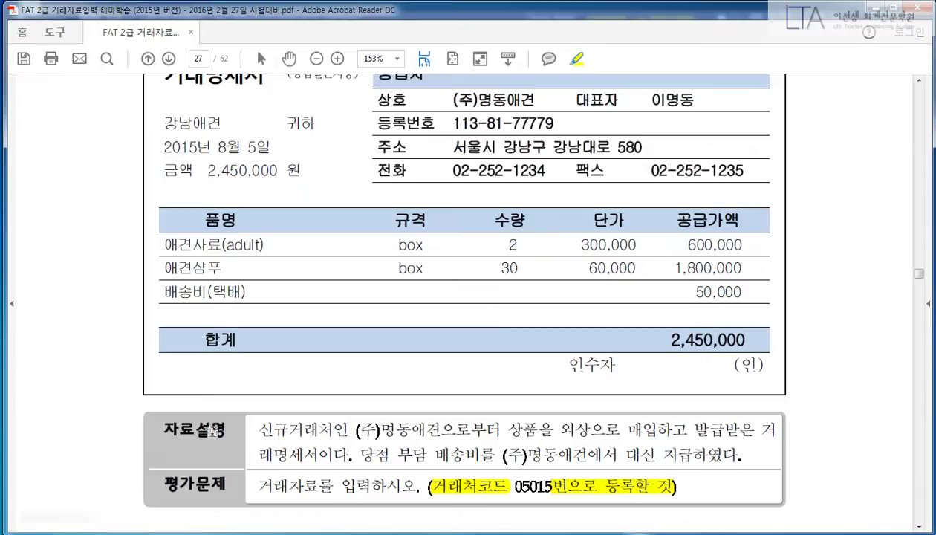
pyautogui.moveTo(161, 429); pyautogui.dragTo(227, 430)
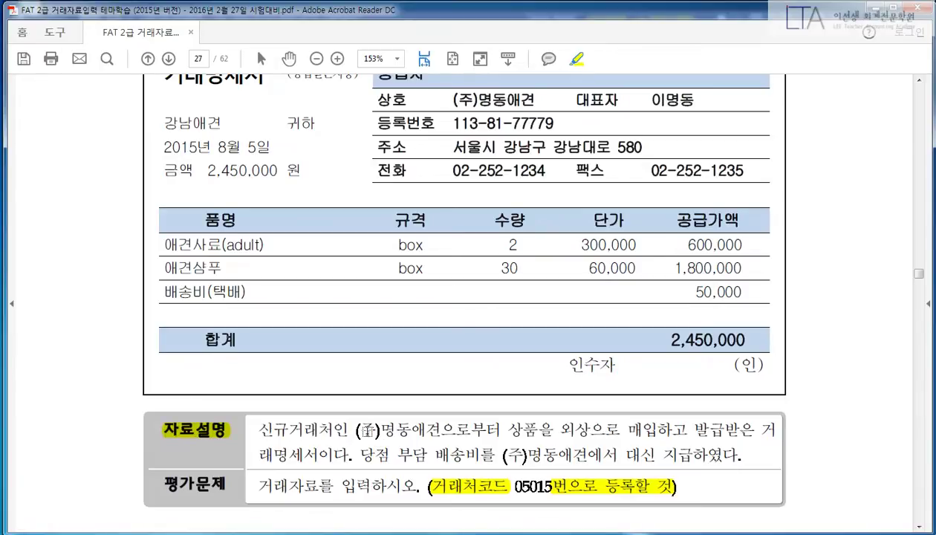
pyautogui.moveTo(351, 429); pyautogui.dragTo(446, 431)
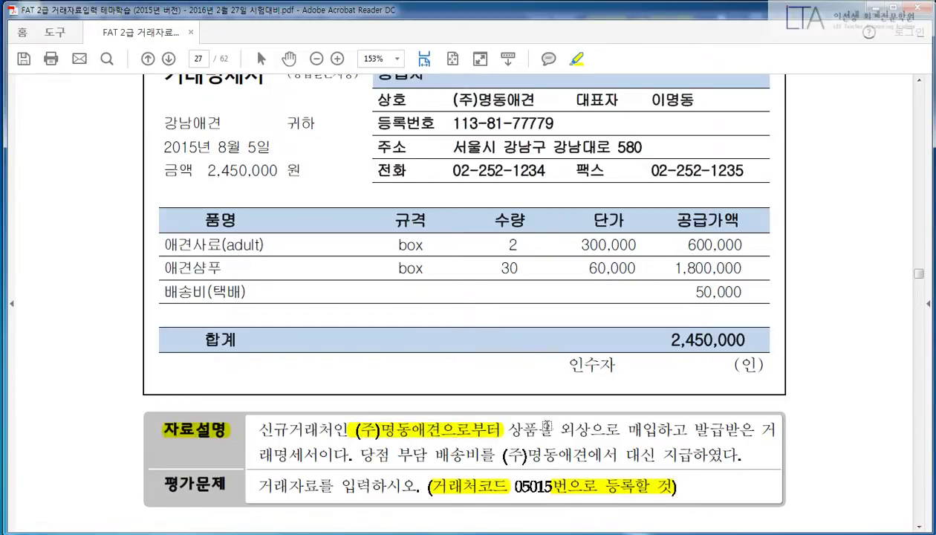
pyautogui.moveTo(508, 428); pyautogui.dragTo(757, 414)
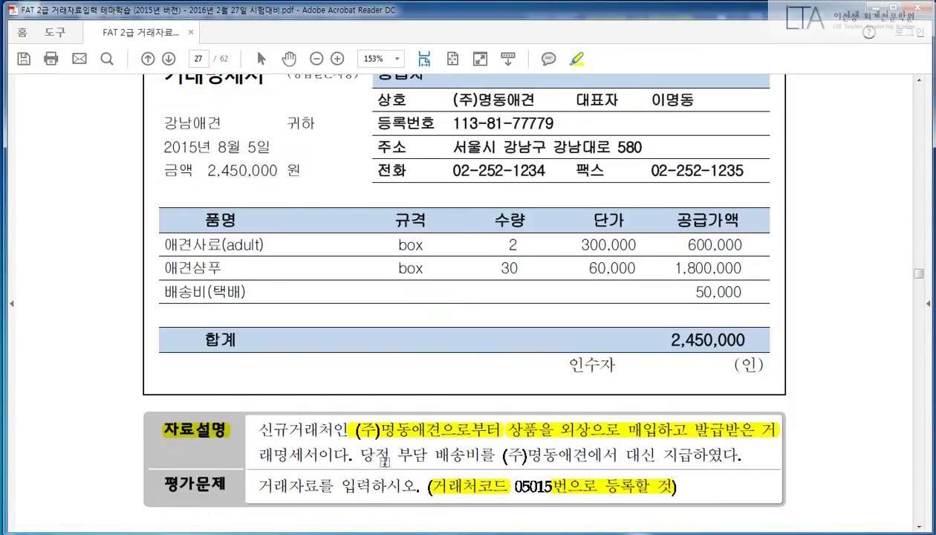
pyautogui.moveTo(364, 455); pyautogui.dragTo(733, 456)
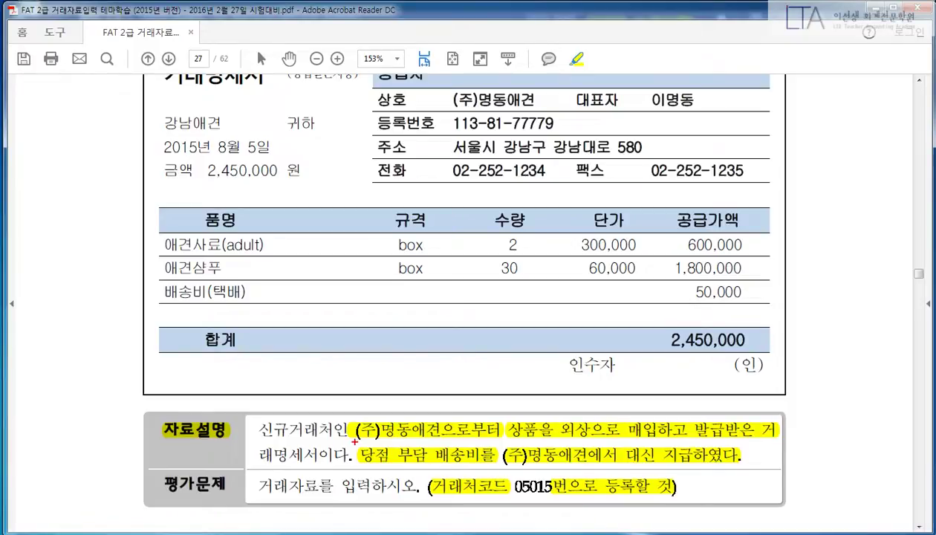
pyautogui.moveTo(354, 442); pyautogui.dragTo(761, 471)
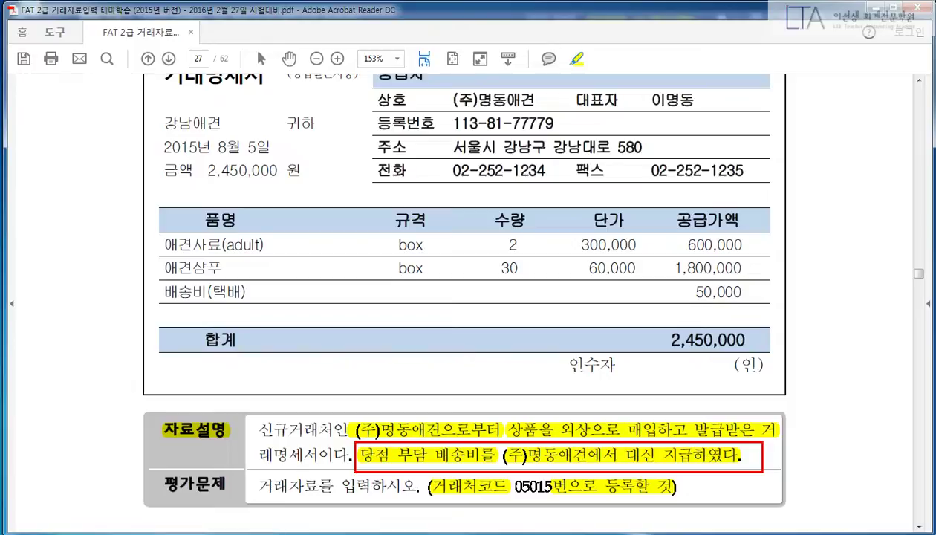
pyautogui.press('Escape')
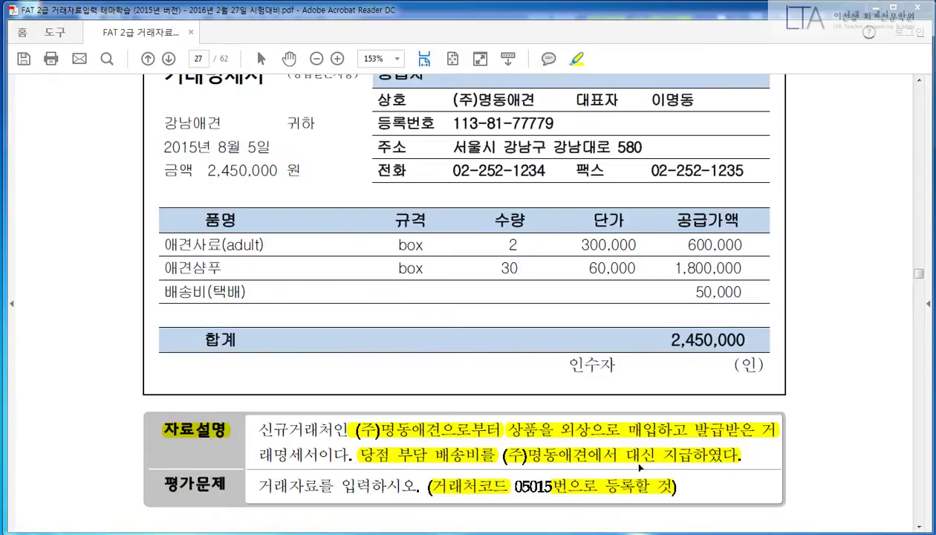
pyautogui.click(680, 462)
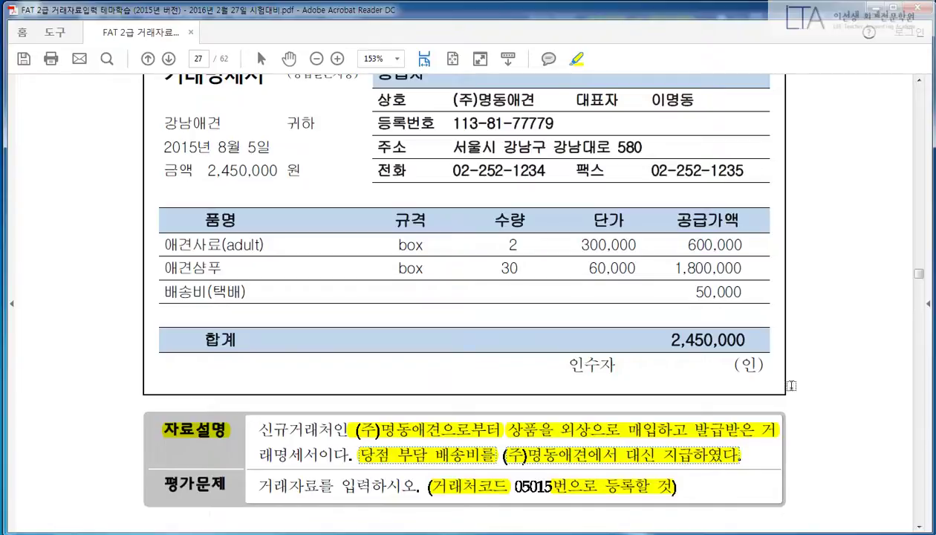
# Step: Mark the 거래명세서 heading, 배송비 50,000 row, 2,450,000 total, and 600,000/1,800,000 amounts
pyautogui.scroll(1, 803, 369)
pyautogui.scroll(1, 804, 369)
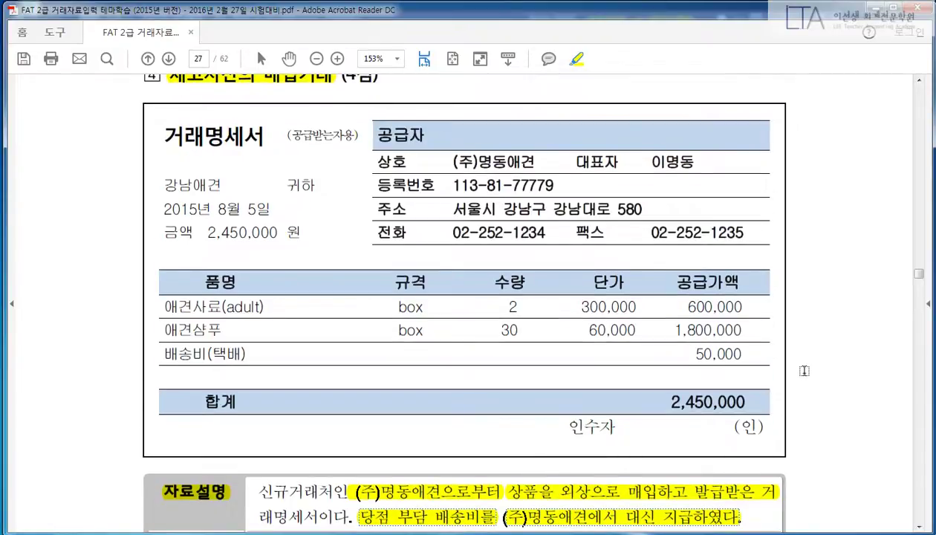
pyautogui.moveTo(150, 119)
pyautogui.mouseDown()
pyautogui.moveTo(303, 156)
pyautogui.moveTo(371, 155)
pyautogui.mouseUp()
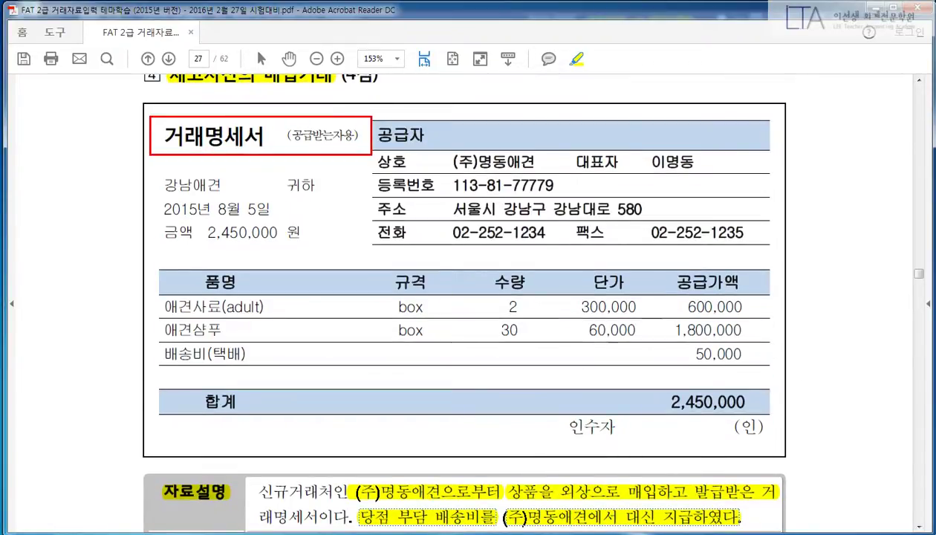
pyautogui.moveTo(152, 342)
pyautogui.mouseDown()
pyautogui.moveTo(767, 371)
pyautogui.moveTo(741, 445)
pyautogui.mouseUp()
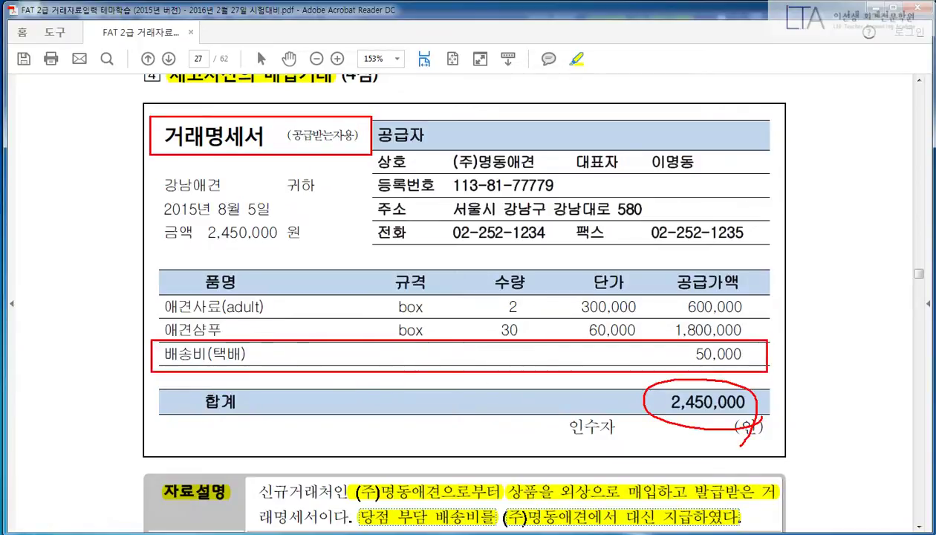
pyautogui.moveTo(777, 401); pyautogui.dragTo(835, 352)
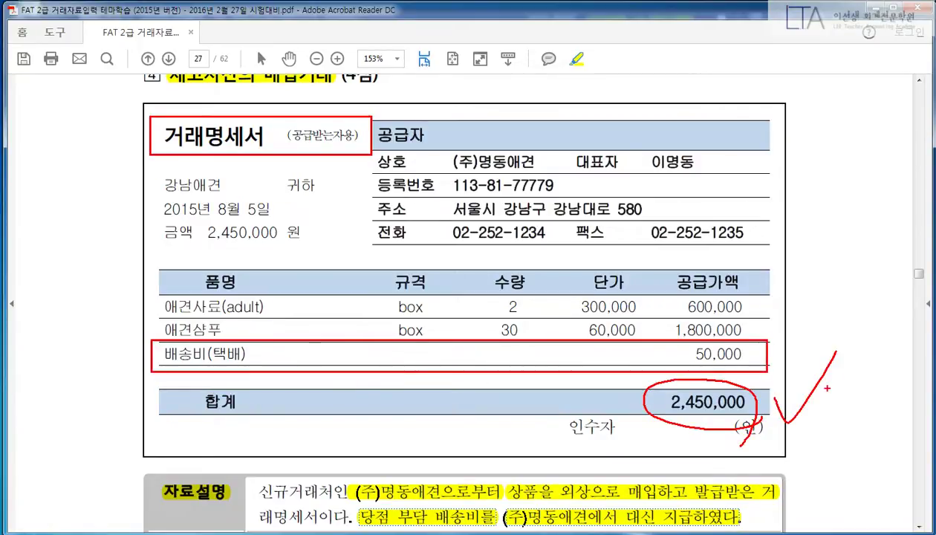
pyautogui.moveTo(658, 295); pyautogui.dragTo(764, 337)
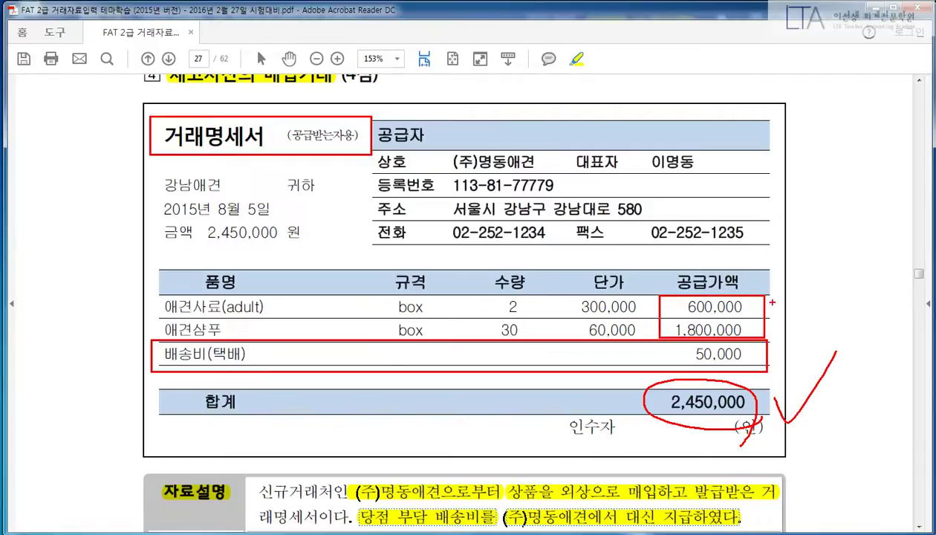
pyautogui.moveTo(766, 296); pyautogui.dragTo(765, 328)
pyautogui.press('Escape')
pyautogui.hotkey('alt', 'Tab')
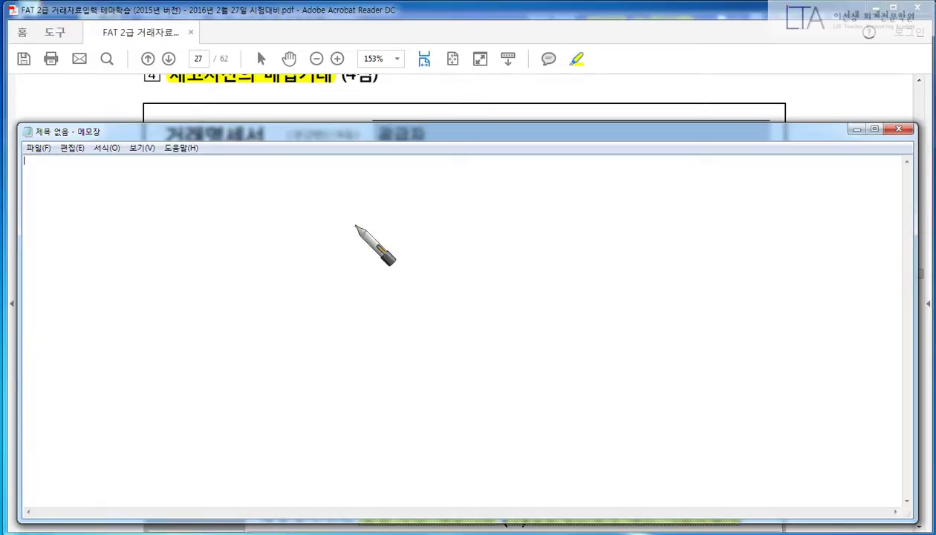
# Step: Draw a debit/credit divider and write 상품 2,400,000 against 외상 2,400,000
pyautogui.rightClick(425, 247)
pyautogui.click(311, 250)
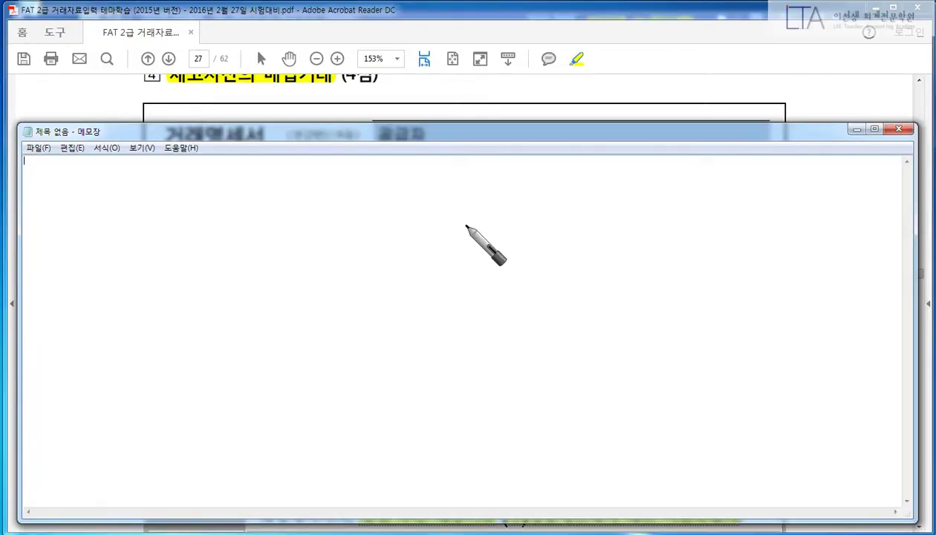
pyautogui.moveTo(480, 196); pyautogui.dragTo(451, 356)
pyautogui.moveTo(192, 232)
pyautogui.mouseDown()
pyautogui.moveTo(179, 211)
pyautogui.moveTo(203, 230)
pyautogui.moveTo(230, 205)
pyautogui.moveTo(218, 223)
pyautogui.moveTo(223, 242)
pyautogui.moveTo(233, 239)
pyautogui.mouseUp()
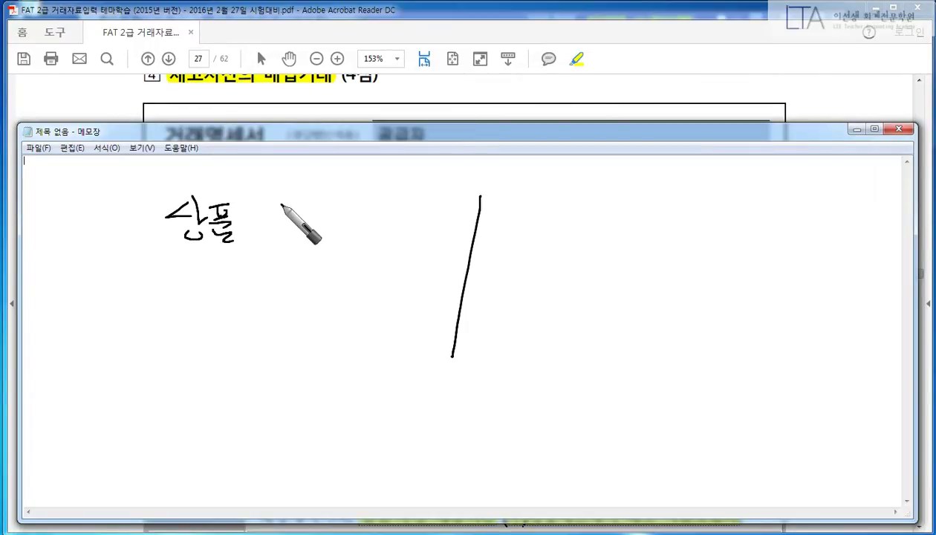
pyautogui.moveTo(282, 199)
pyautogui.mouseDown()
pyautogui.moveTo(288, 236)
pyautogui.moveTo(271, 223)
pyautogui.moveTo(295, 228)
pyautogui.mouseUp()
pyautogui.click(298, 232)
pyautogui.click(308, 229)
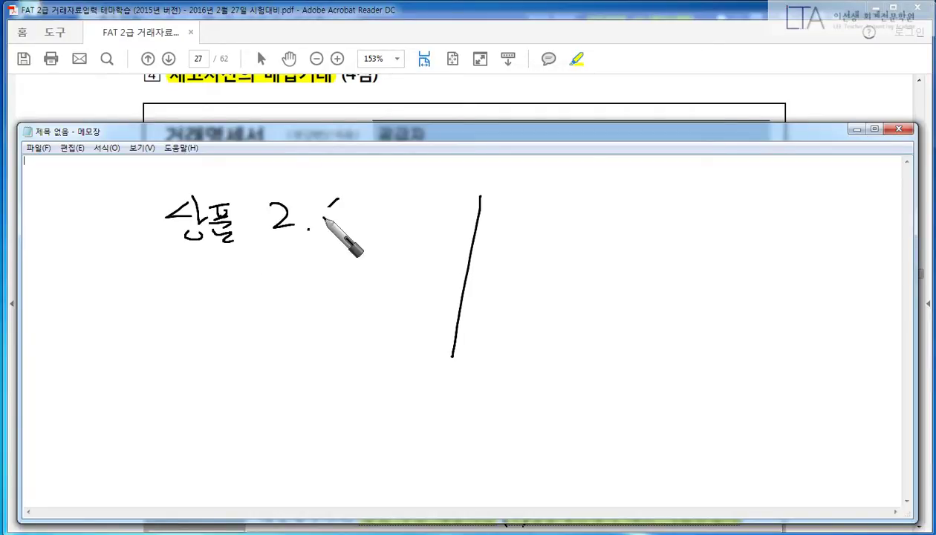
pyautogui.moveTo(342, 197); pyautogui.dragTo(343, 232)
pyautogui.moveTo(340, 198)
pyautogui.mouseDown()
pyautogui.moveTo(357, 214)
pyautogui.moveTo(448, 220)
pyautogui.mouseUp()
pyautogui.click(396, 220)
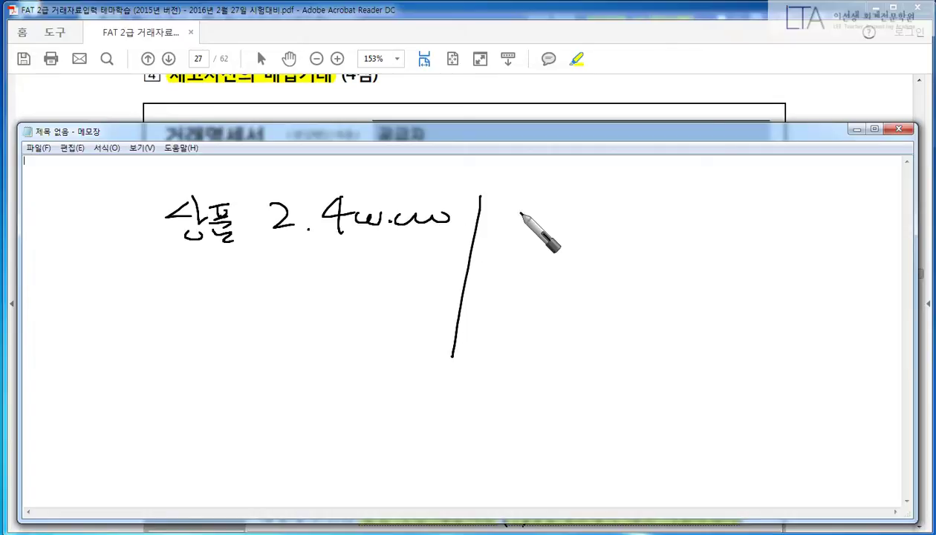
pyautogui.moveTo(520, 211); pyautogui.dragTo(553, 239)
pyautogui.click(569, 216)
pyautogui.moveTo(592, 202); pyautogui.dragTo(617, 227)
pyautogui.moveTo(601, 214); pyautogui.dragTo(589, 228)
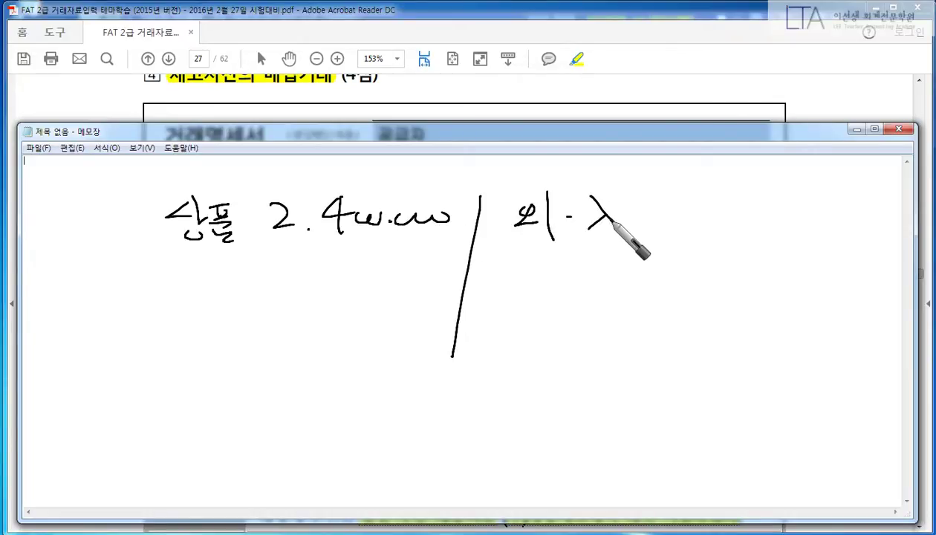
pyautogui.moveTo(659, 203)
pyautogui.mouseDown()
pyautogui.moveTo(683, 220)
pyautogui.moveTo(872, 213)
pyautogui.mouseUp()
pyautogui.click(698, 220)
pyautogui.click(790, 217)
# Step: Write 운반비 notes: paid by 내가 versus paid by 상대방 대신, circling each
pyautogui.moveTo(87, 417)
pyautogui.mouseDown()
pyautogui.moveTo(92, 428)
pyautogui.moveTo(91, 418)
pyautogui.mouseUp()
pyautogui.moveTo(64, 438)
pyautogui.mouseDown()
pyautogui.moveTo(102, 443)
pyautogui.moveTo(167, 417)
pyautogui.moveTo(184, 432)
pyautogui.moveTo(176, 447)
pyautogui.mouseUp()
pyautogui.click(216, 422)
pyautogui.click(216, 433)
pyautogui.moveTo(253, 416); pyautogui.dragTo(278, 446)
pyautogui.moveTo(297, 417)
pyautogui.mouseDown()
pyautogui.moveTo(327, 427)
pyautogui.moveTo(320, 446)
pyautogui.mouseUp()
pyautogui.moveTo(261, 392); pyautogui.dragTo(290, 458)
pyautogui.moveTo(296, 387); pyautogui.dragTo(334, 454)
pyautogui.moveTo(585, 405)
pyautogui.mouseDown()
pyautogui.moveTo(576, 428)
pyautogui.moveTo(603, 427)
pyautogui.mouseUp()
pyautogui.moveTo(610, 408)
pyautogui.mouseDown()
pyautogui.moveTo(609, 434)
pyautogui.moveTo(618, 437)
pyautogui.mouseUp()
pyautogui.moveTo(612, 421); pyautogui.dragTo(633, 435)
pyautogui.moveTo(639, 408); pyautogui.dragTo(647, 440)
pyautogui.moveTo(654, 412); pyautogui.dragTo(672, 427)
pyautogui.moveTo(674, 423); pyautogui.dragTo(682, 435)
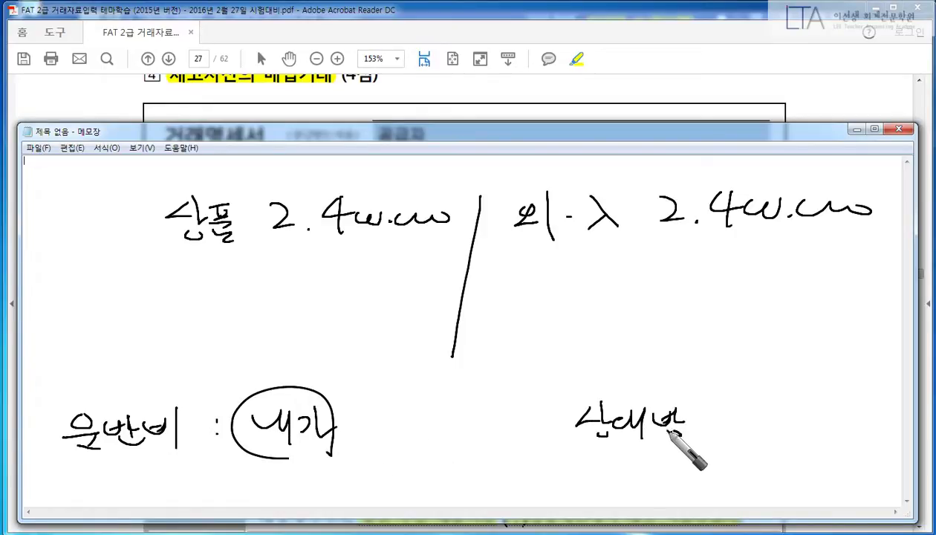
pyautogui.moveTo(594, 460)
pyautogui.mouseDown()
pyautogui.moveTo(621, 466)
pyautogui.moveTo(628, 479)
pyautogui.mouseUp()
pyautogui.moveTo(637, 452); pyautogui.dragTo(643, 476)
pyautogui.moveTo(652, 464); pyautogui.dragTo(674, 475)
pyautogui.moveTo(655, 470); pyautogui.dragTo(678, 482)
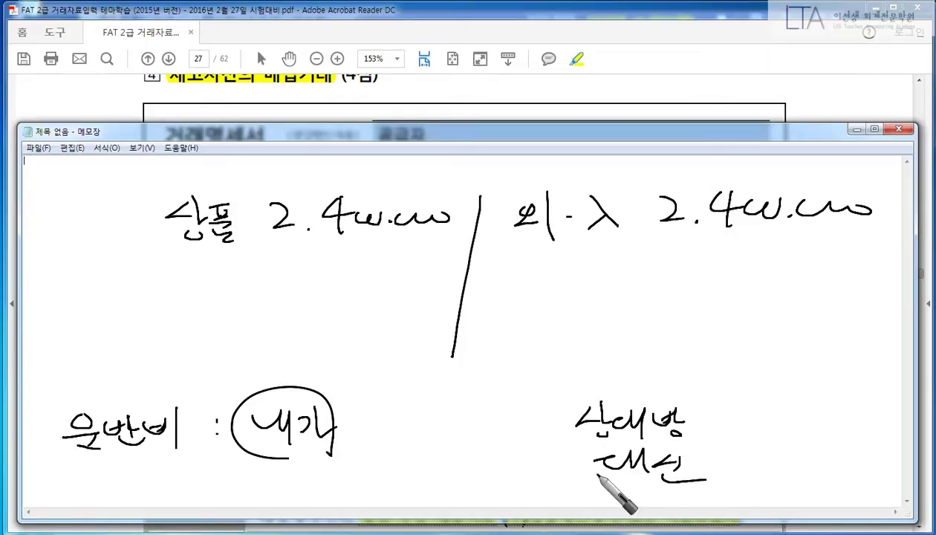
pyautogui.moveTo(594, 405); pyautogui.dragTo(710, 481)
# Step: Link each note to its side and add ⊕50,000 under both 2,400,000 amounts
pyautogui.moveTo(623, 399)
pyautogui.mouseDown()
pyautogui.moveTo(771, 294)
pyautogui.moveTo(772, 307)
pyautogui.mouseUp()
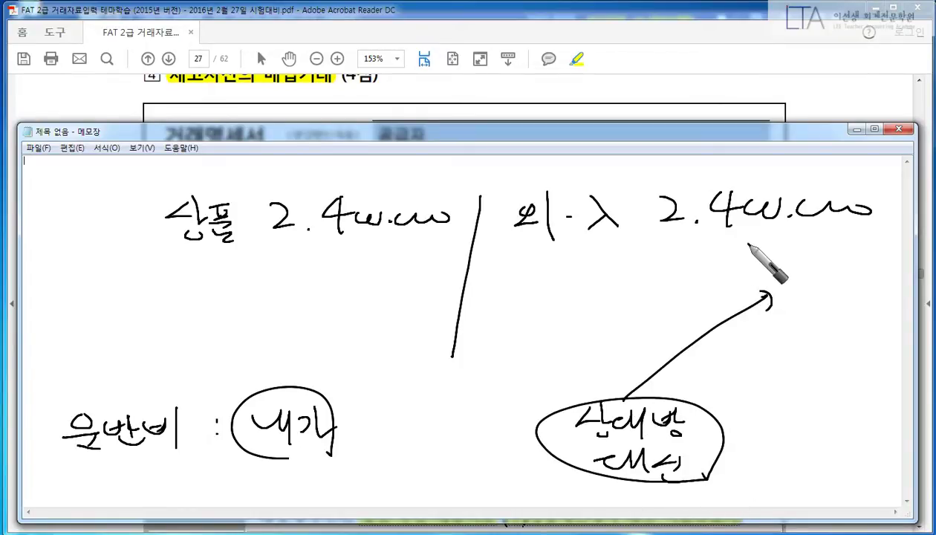
pyautogui.moveTo(756, 238)
pyautogui.mouseDown()
pyautogui.moveTo(762, 257)
pyautogui.moveTo(860, 256)
pyautogui.mouseUp()
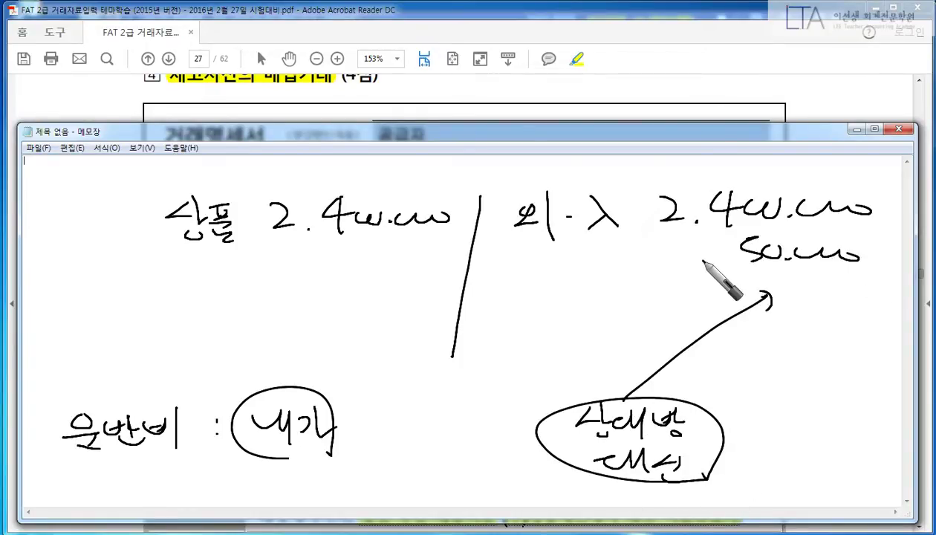
pyautogui.moveTo(709, 249); pyautogui.dragTo(698, 266)
pyautogui.moveTo(695, 257)
pyautogui.mouseDown()
pyautogui.moveTo(724, 257)
pyautogui.moveTo(726, 270)
pyautogui.mouseUp()
pyautogui.moveTo(309, 391)
pyautogui.mouseDown()
pyautogui.moveTo(349, 320)
pyautogui.moveTo(344, 329)
pyautogui.mouseUp()
pyautogui.moveTo(323, 256); pyautogui.dragTo(323, 274)
pyautogui.moveTo(312, 265); pyautogui.dragTo(337, 265)
pyautogui.moveTo(324, 256)
pyautogui.mouseDown()
pyautogui.moveTo(324, 274)
pyautogui.moveTo(358, 273)
pyautogui.moveTo(367, 260)
pyautogui.mouseUp()
pyautogui.click(398, 270)
pyautogui.moveTo(375, 263); pyautogui.dragTo(461, 262)
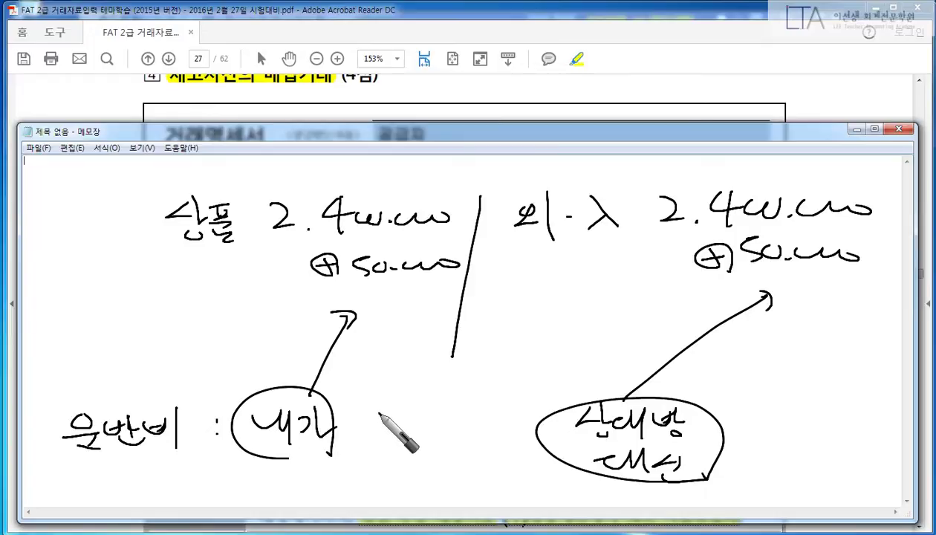
# Step: In red, box the credit-side label and circle both amount pairs
pyautogui.rightClick(581, 352)
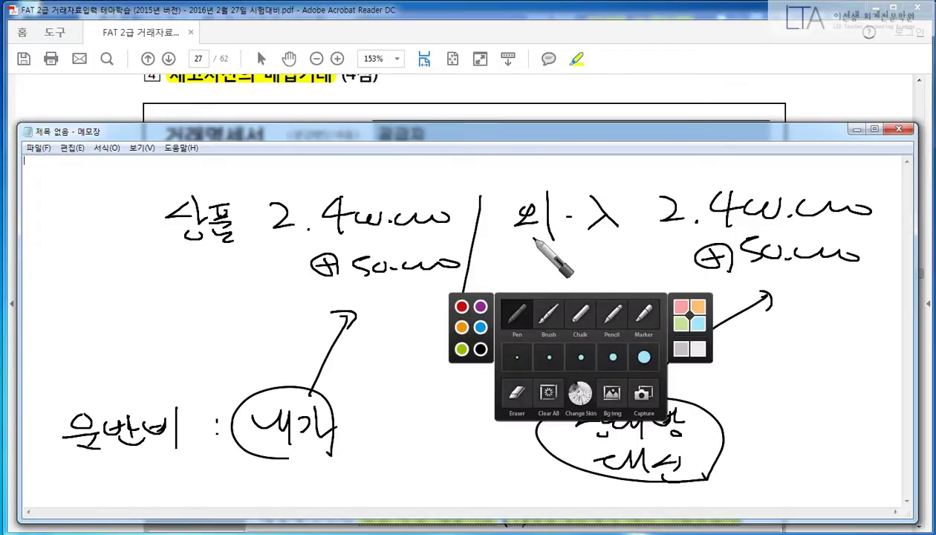
pyautogui.click(461, 306)
pyautogui.moveTo(542, 253); pyautogui.dragTo(603, 251)
pyautogui.moveTo(511, 192); pyautogui.dragTo(504, 256)
pyautogui.moveTo(512, 186)
pyautogui.mouseDown()
pyautogui.moveTo(632, 223)
pyautogui.moveTo(623, 256)
pyautogui.mouseUp()
pyautogui.moveTo(419, 291); pyautogui.dragTo(438, 306)
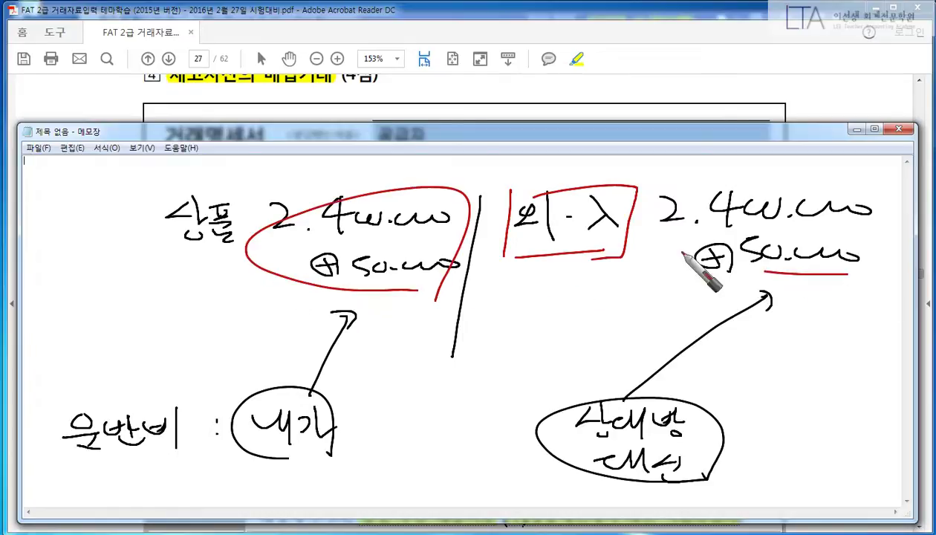
pyautogui.moveTo(689, 260); pyautogui.dragTo(850, 296)
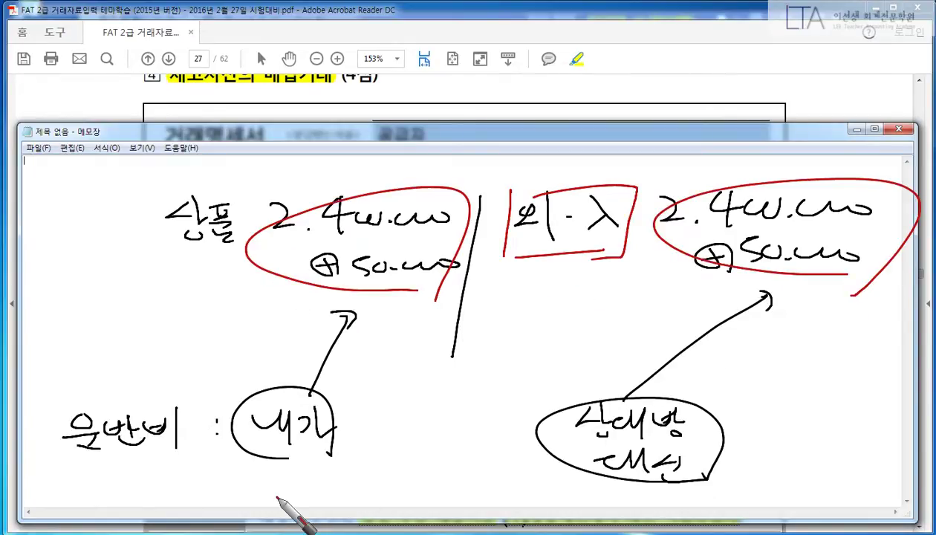
# Step: Start an August 5 voucher debiting 상품 (146) for 2,450,000, correcting the mistyped amount
pyautogui.press('Escape')
pyautogui.hotkey('alt', 'Tab')
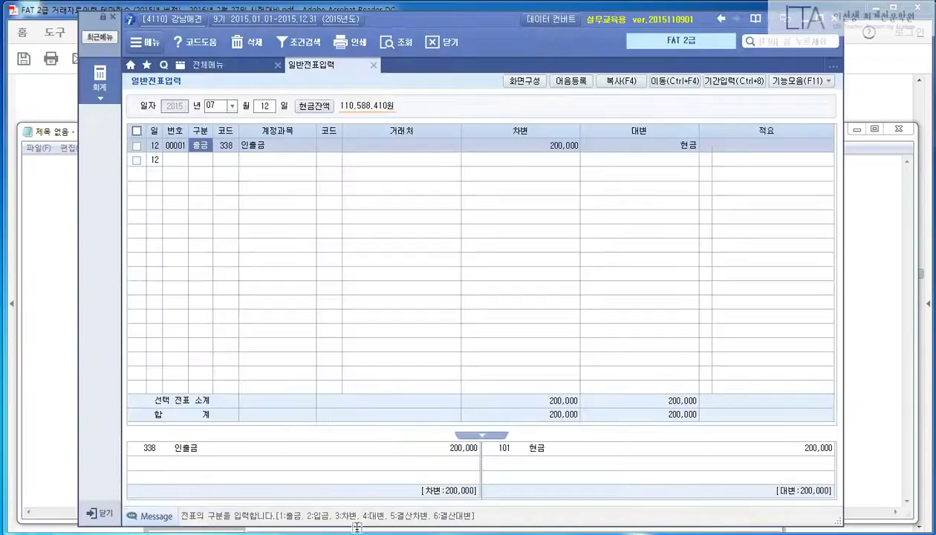
pyautogui.press('F5')
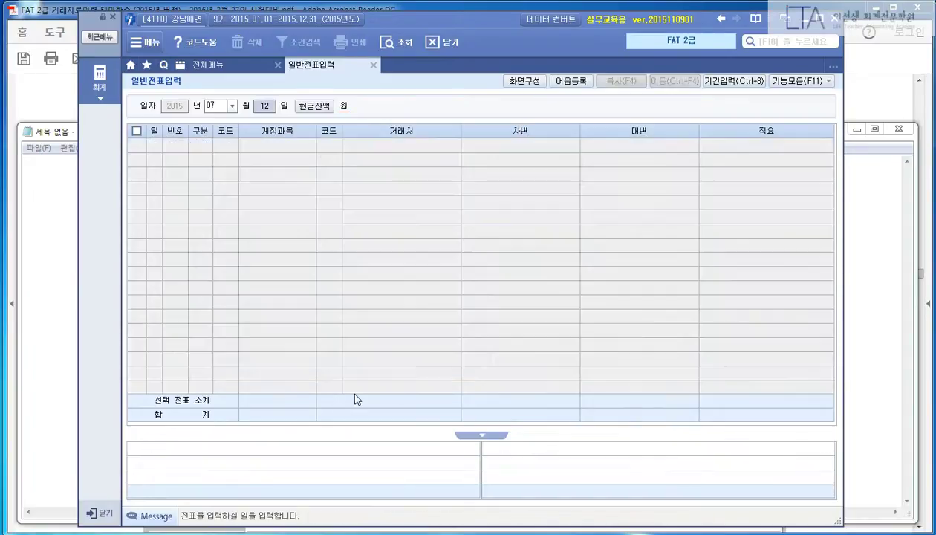
pyautogui.write('08')
pyautogui.press('Return')
pyautogui.write('05')
pyautogui.press('Return')
pyautogui.press('Return')
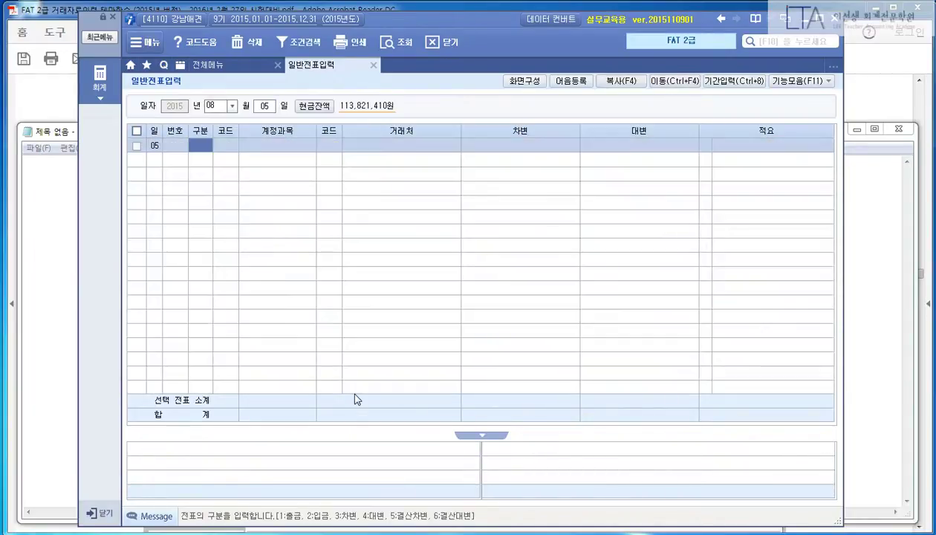
pyautogui.write('3146')
pyautogui.press('Return')
pyautogui.press('Return')
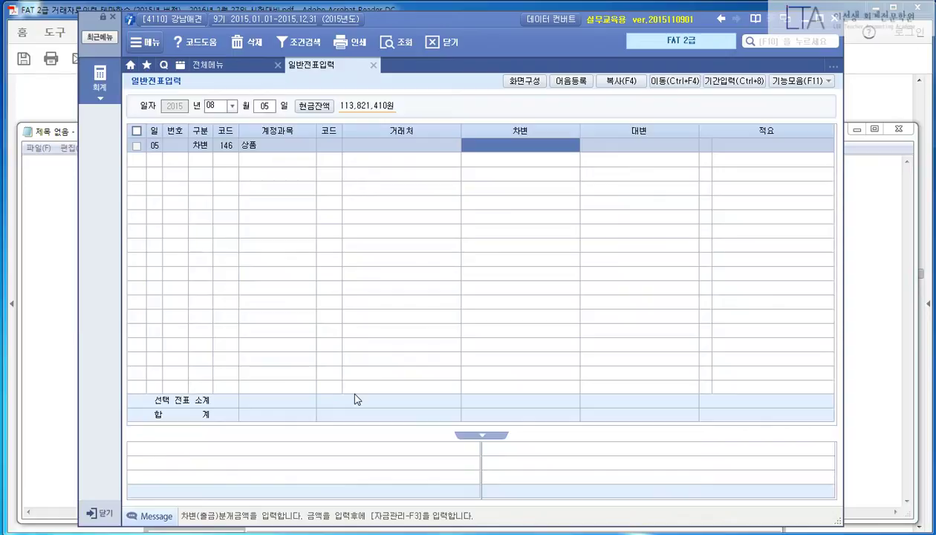
pyautogui.write('20450000')
pyautogui.press('Return')
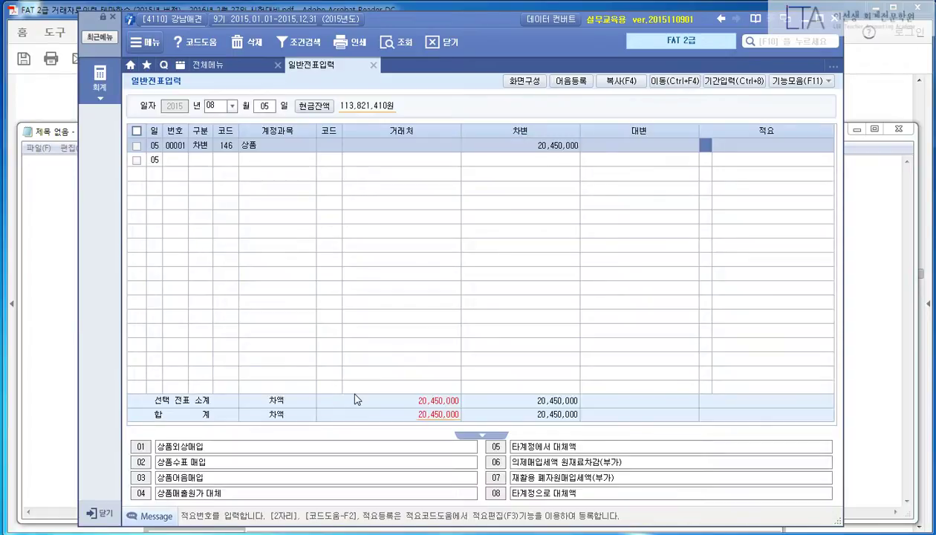
pyautogui.hotkey('shift', 'Tab')
pyautogui.write('2450000')
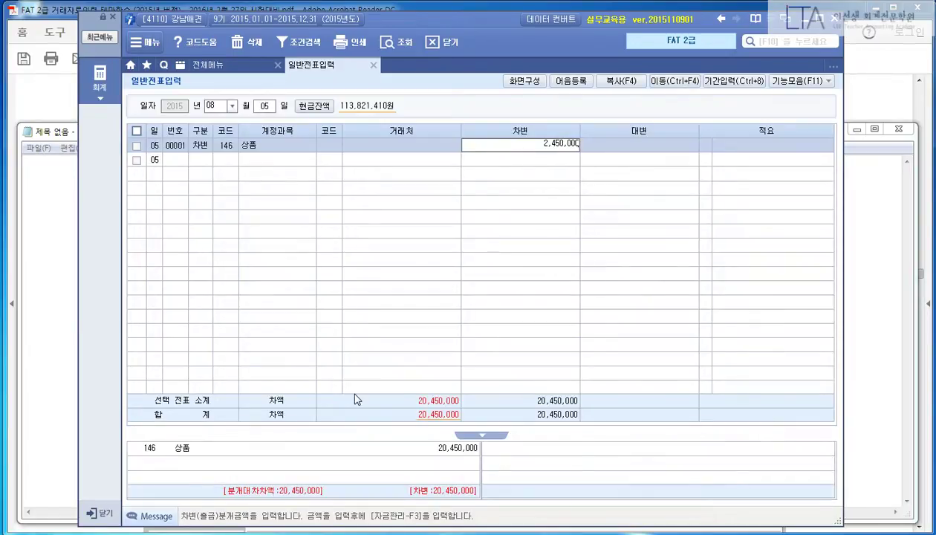
pyautogui.press('Return')
pyautogui.press('Return')
# Step: Add a credit 외상매입금 (251) line and enter (주)명동애견 as a new partner
pyautogui.write('4')
pyautogui.press('Return')
pyautogui.write('251')
pyautogui.press('Return')
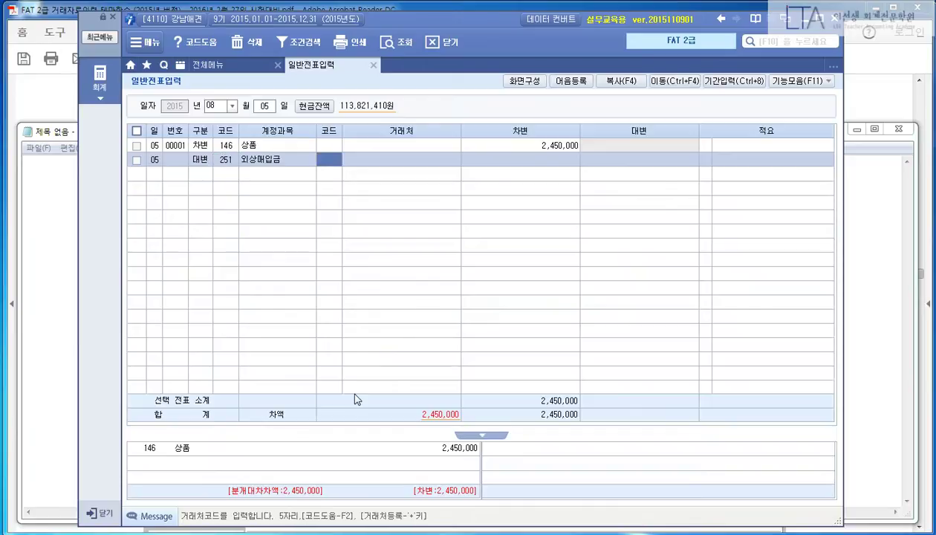
pyautogui.press('Return')
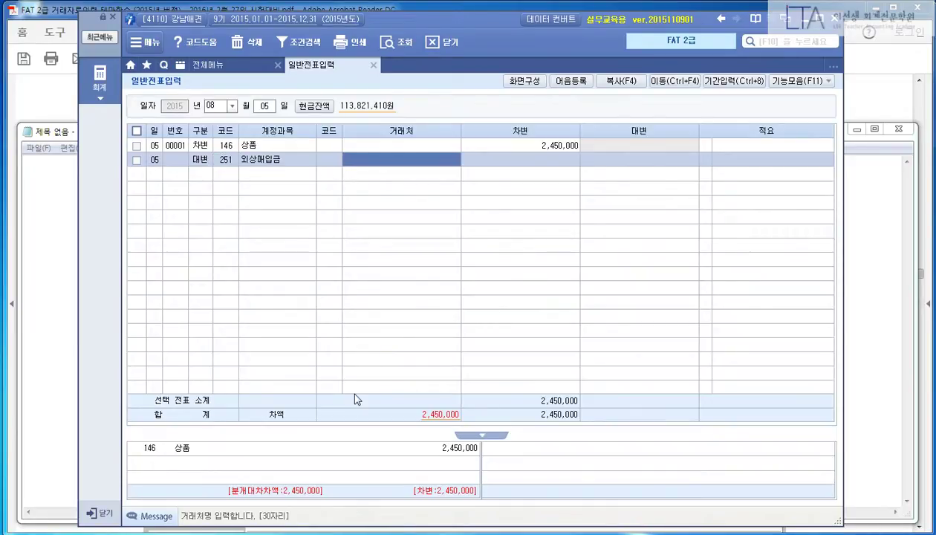
pyautogui.hotkey('shift', 'Tab')
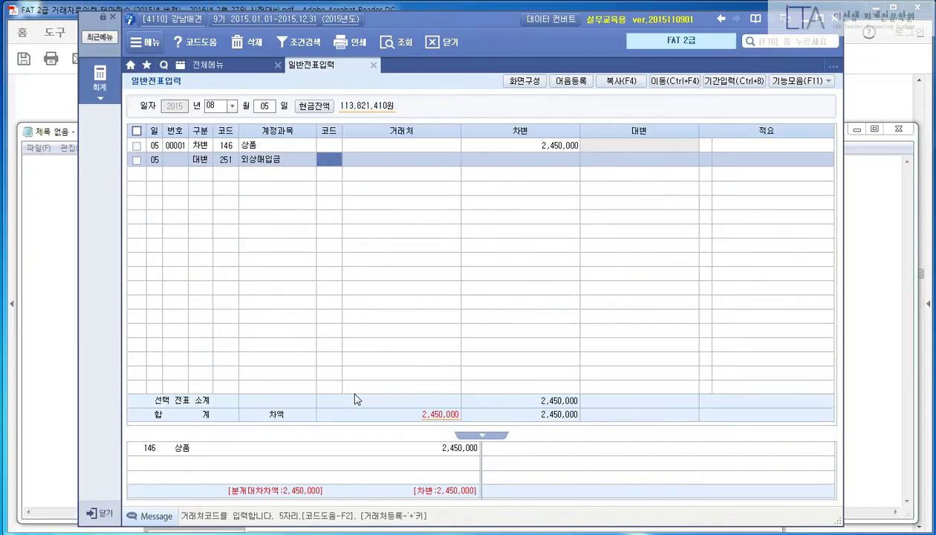
pyautogui.press('Return')
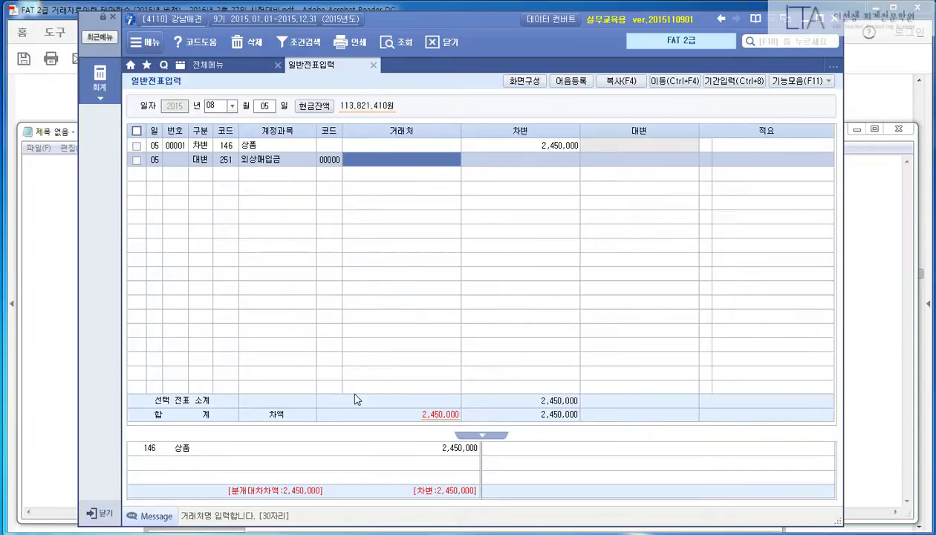
pyautogui.write('(주)')
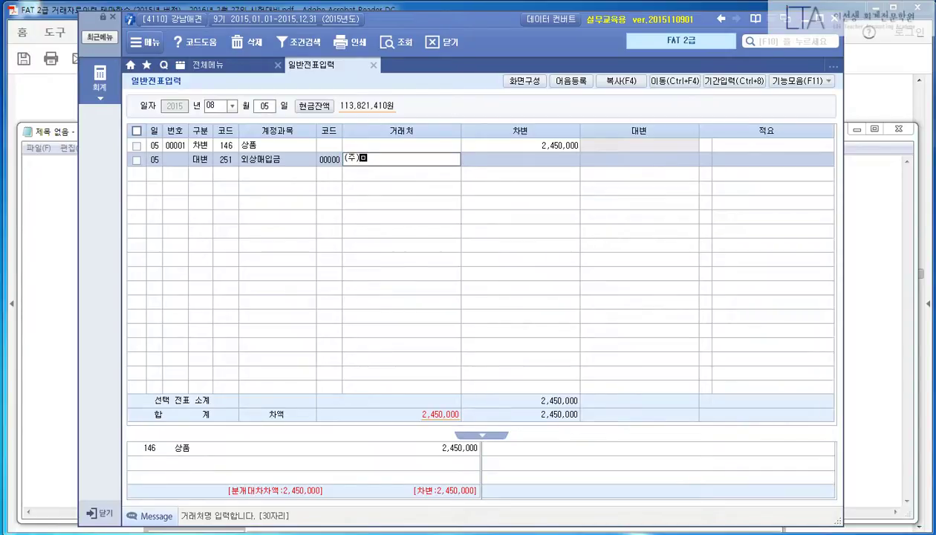
pyautogui.write('명동애견')
pyautogui.press('Return')
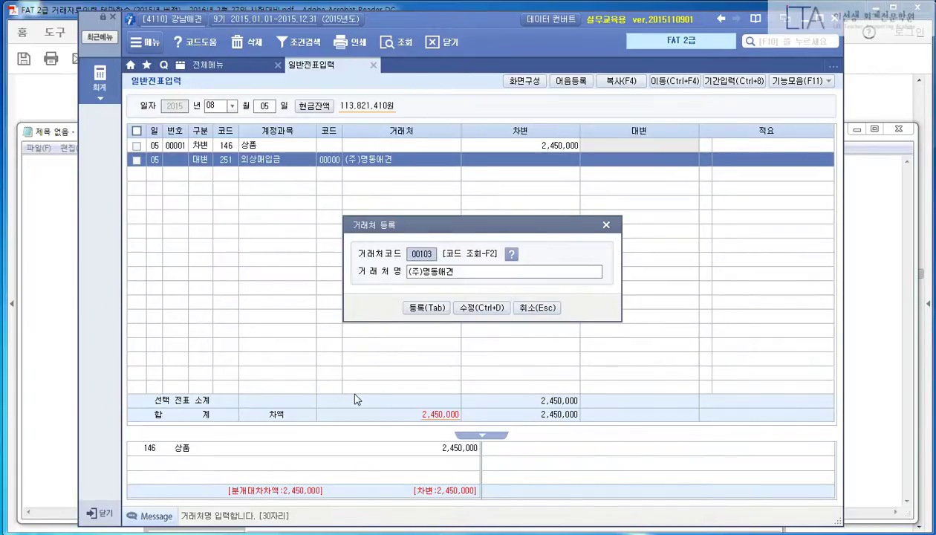
# Step: Assign (주)명동애견 partner code 05015, open its detail form, then return to the invoice PDF
pyautogui.write('0515')
pyautogui.press('Return')
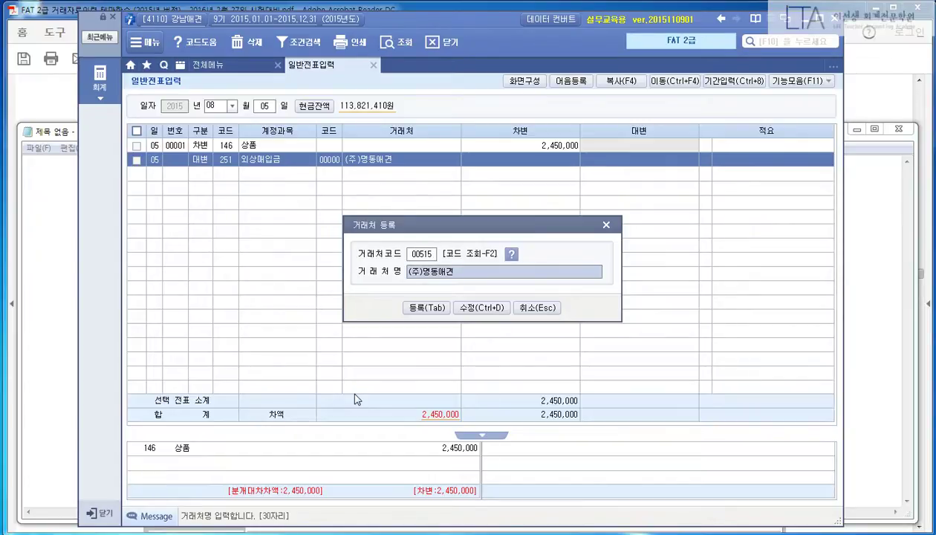
pyautogui.press('Return')
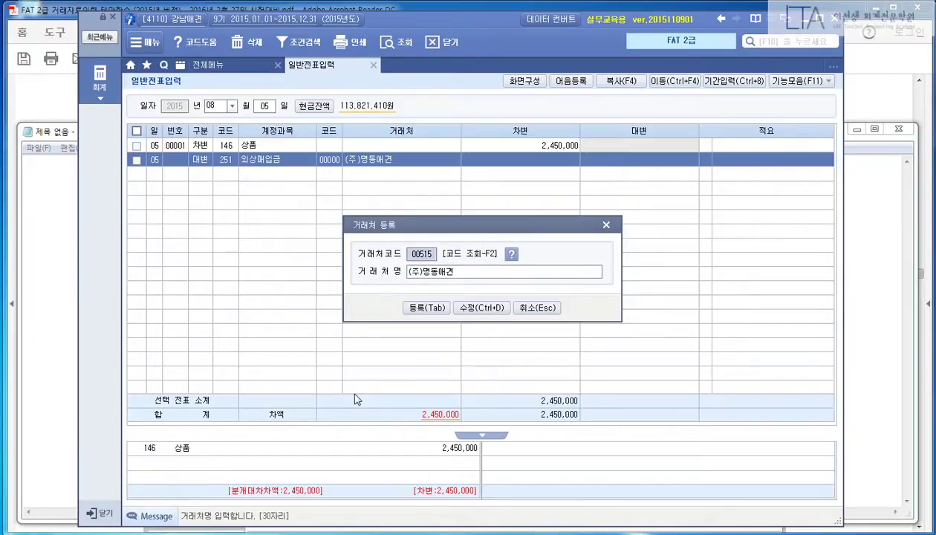
pyautogui.hotkey('shift', 'Tab')
pyautogui.write('5011')
pyautogui.press('Return')
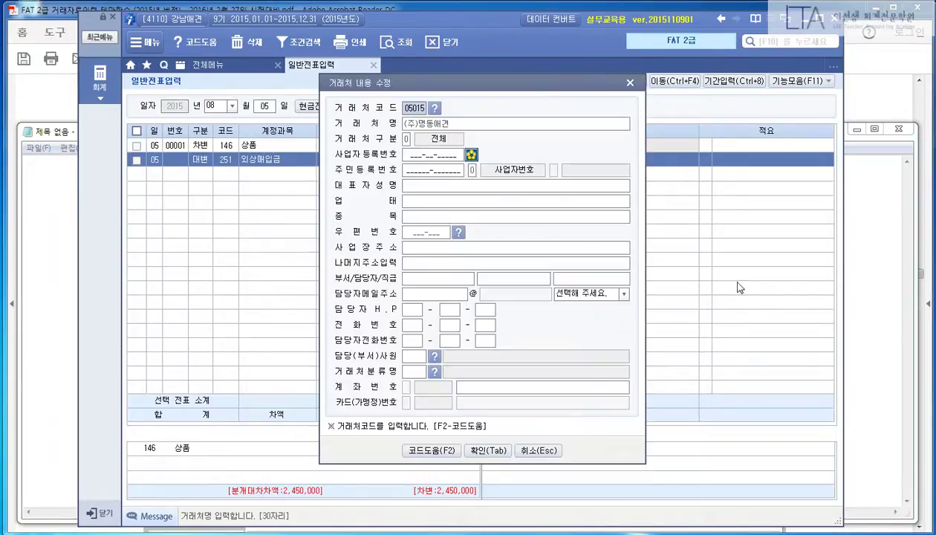
pyautogui.click(860, 95)
pyautogui.scroll(1, 783, 223)
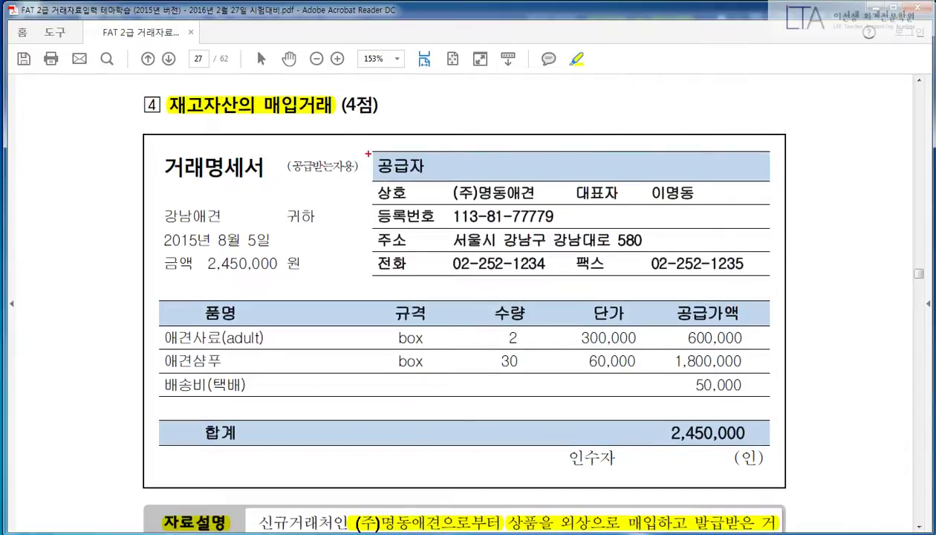
pyautogui.moveTo(367, 154)
pyautogui.mouseDown()
pyautogui.moveTo(505, 223)
pyautogui.moveTo(774, 276)
pyautogui.mouseUp()
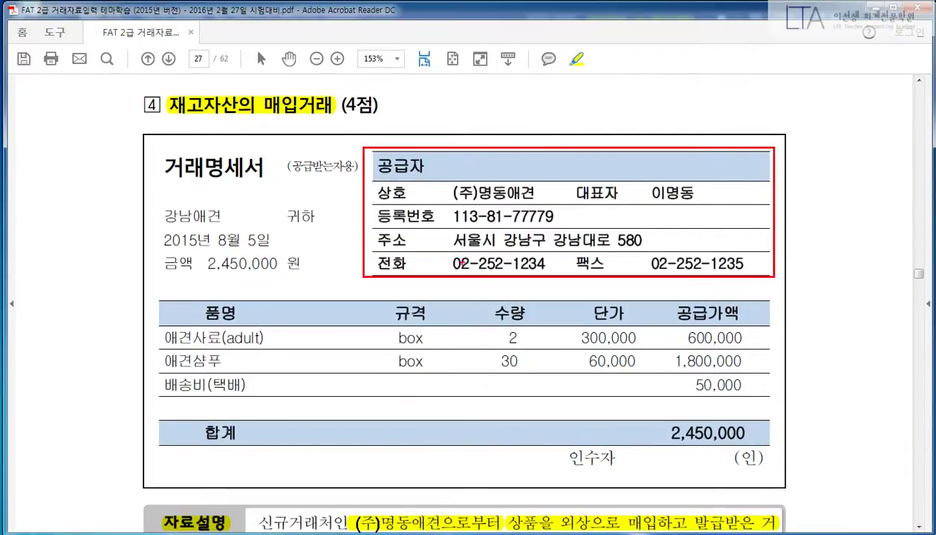
pyautogui.moveTo(378, 262); pyautogui.dragTo(742, 263)
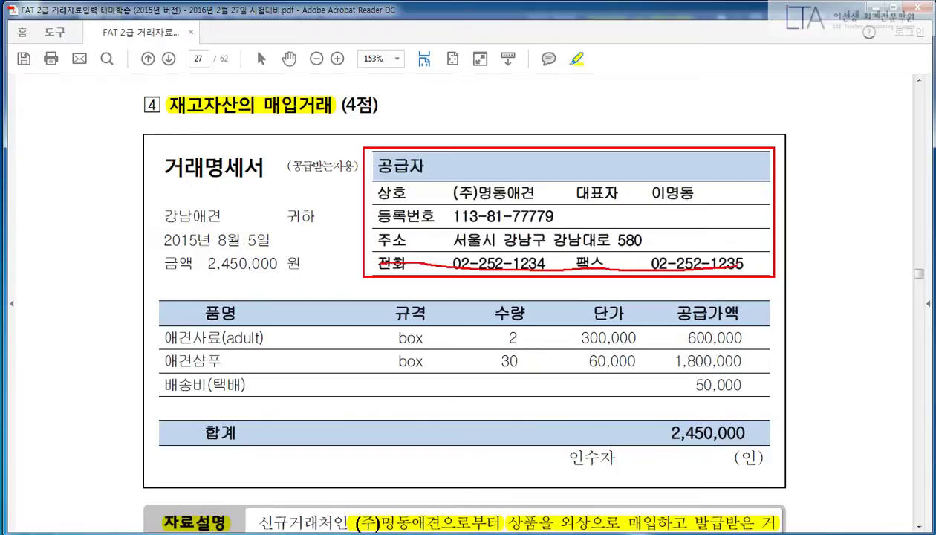
pyautogui.moveTo(371, 181)
pyautogui.mouseDown()
pyautogui.moveTo(560, 230)
pyautogui.moveTo(707, 246)
pyautogui.mouseUp()
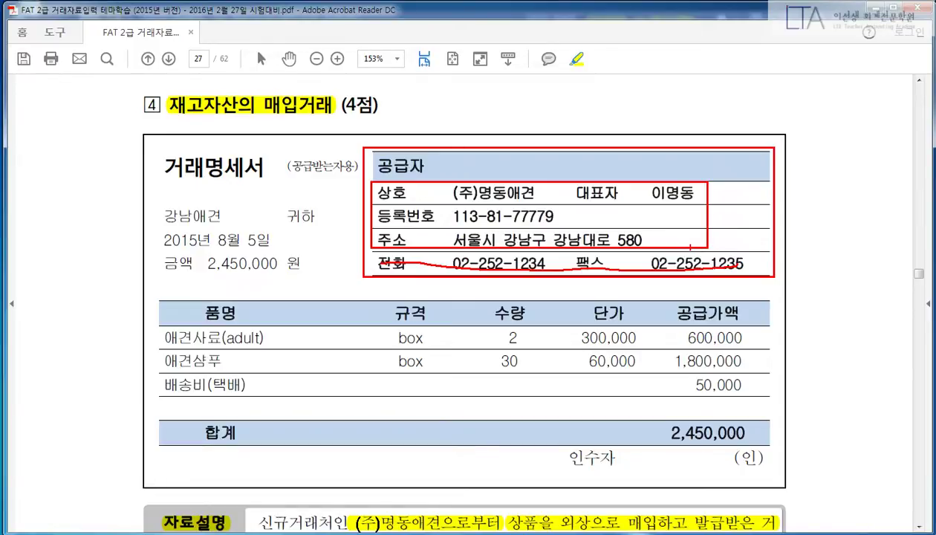
pyautogui.press('Escape')
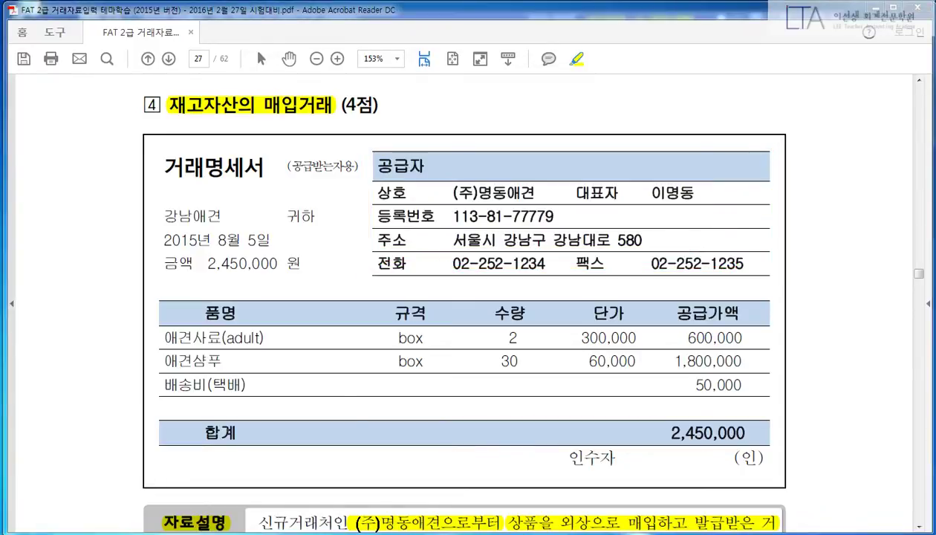
# Step: Fill in the partner's business registration number and representative's name
pyautogui.hotkey('alt', 'Tab')
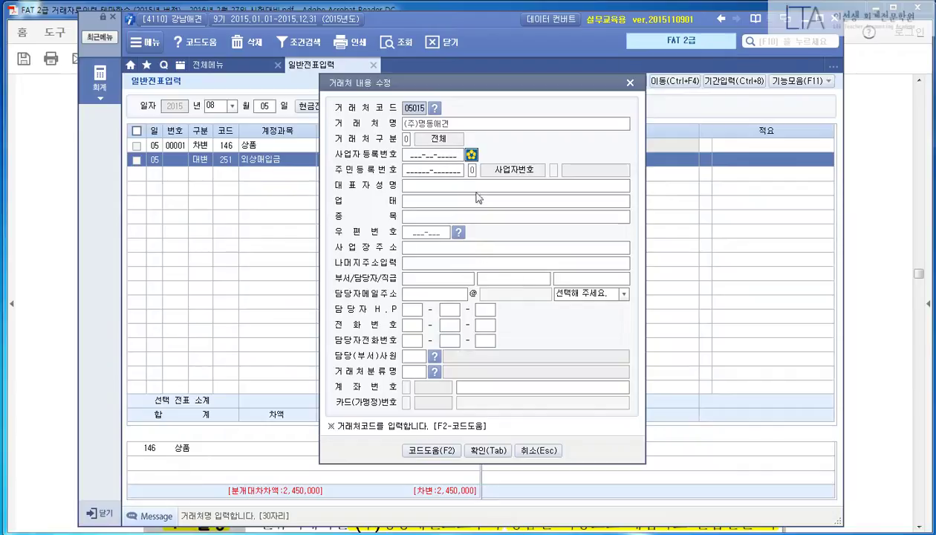
pyautogui.press('Return')
pyautogui.press('Return')
pyautogui.press('Return')
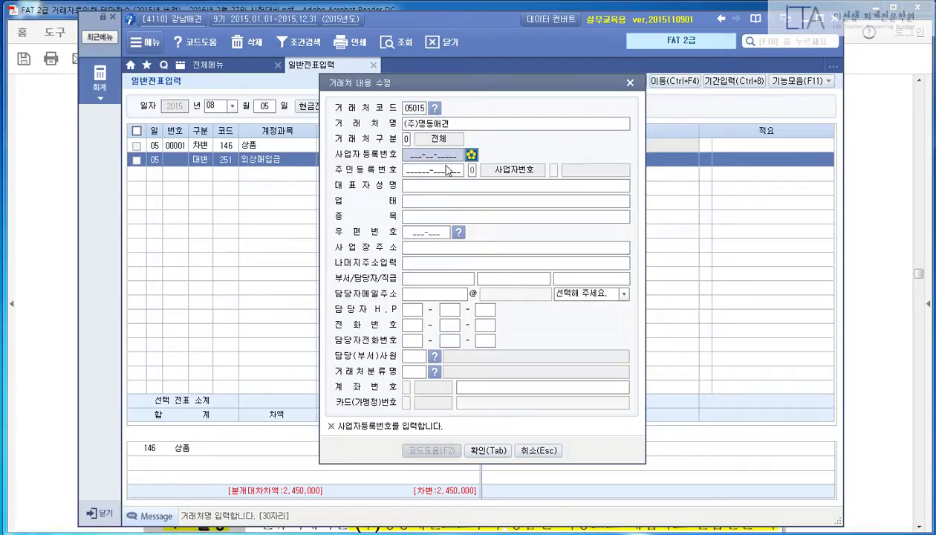
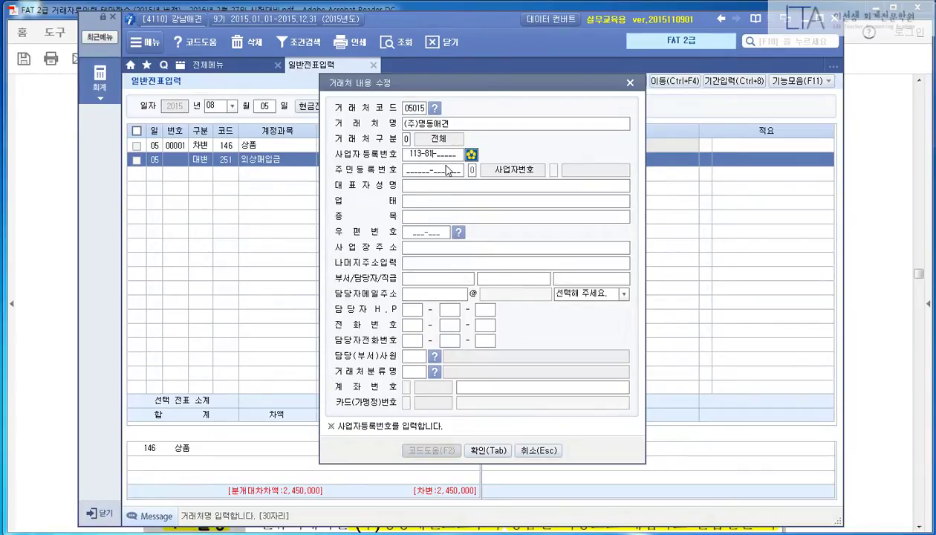
pyautogui.press('Return')
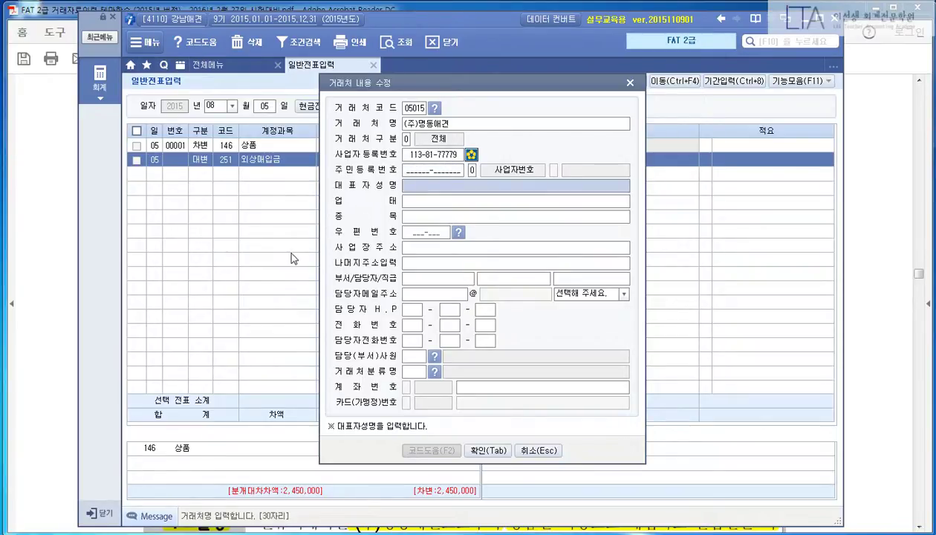
pyautogui.press('Return')
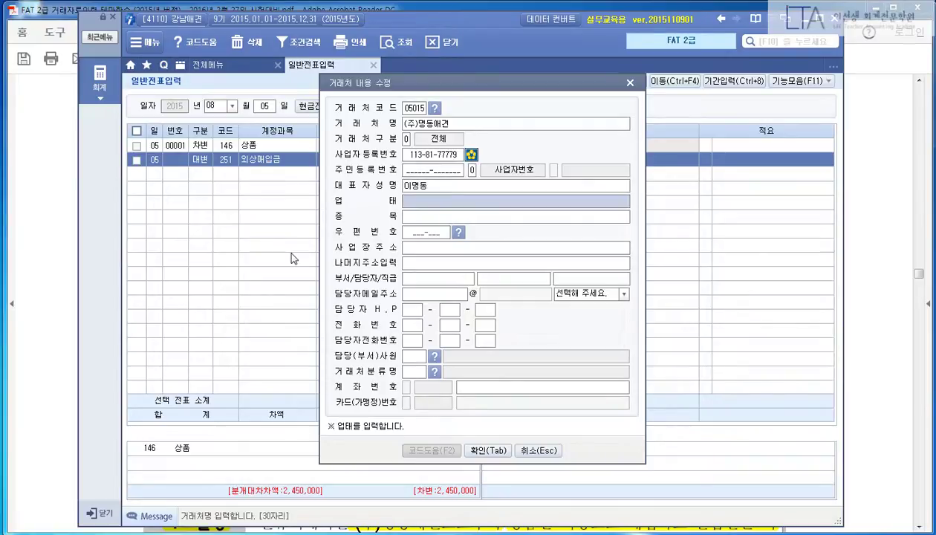
pyautogui.press('Return')
pyautogui.press('Return')
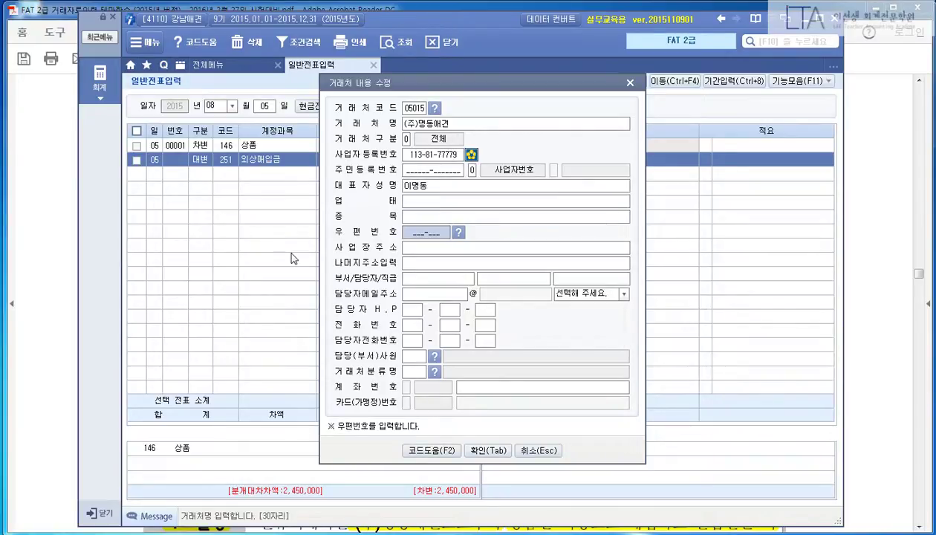
# Step: Enter the partner's business address and remaining address, then save the partner details
pyautogui.press('Return')
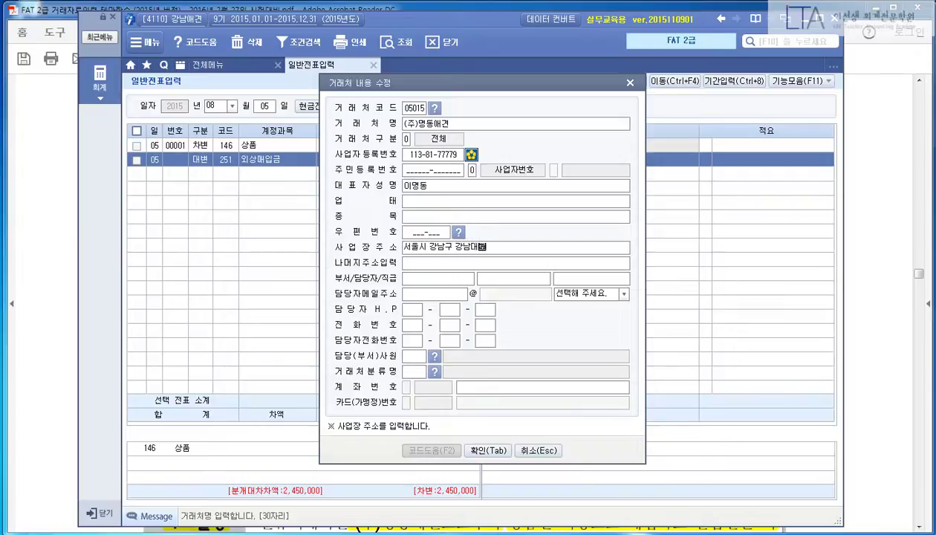
pyautogui.press('Return')
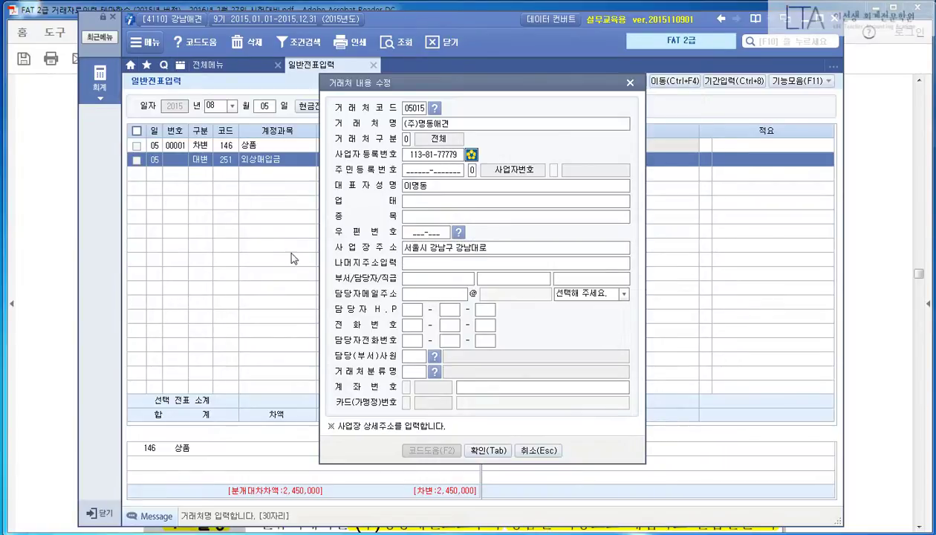
pyautogui.press('Return')
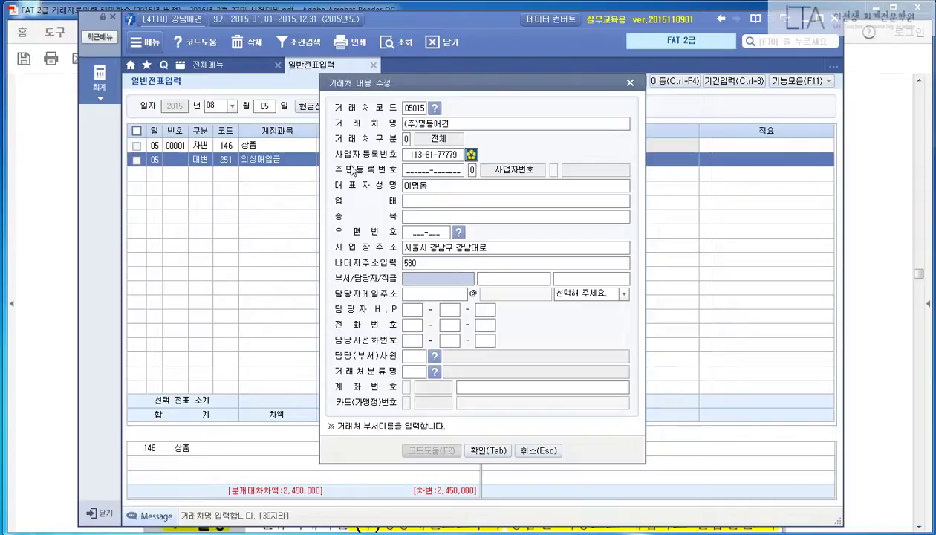
pyautogui.moveTo(315, 93); pyautogui.dragTo(650, 273)
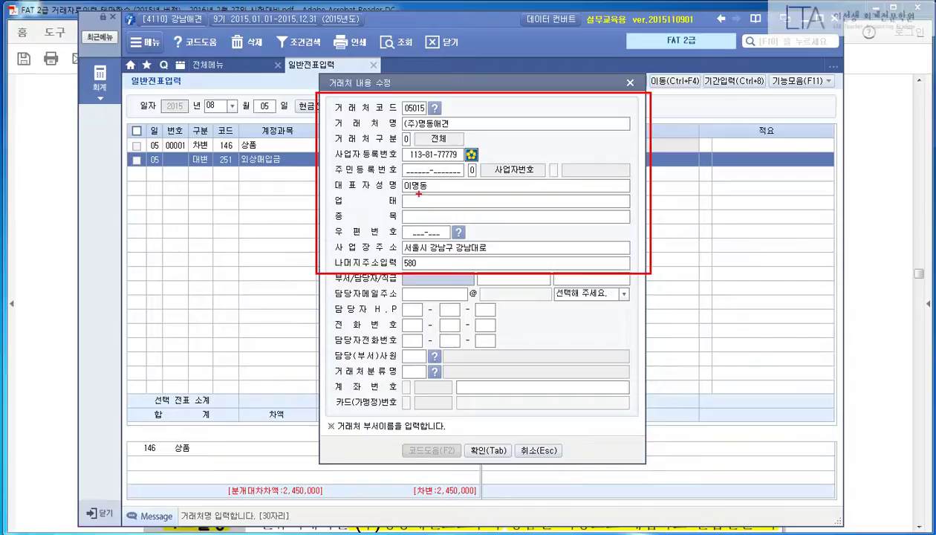
pyautogui.moveTo(329, 193)
pyautogui.mouseDown()
pyautogui.moveTo(502, 223)
pyautogui.moveTo(640, 222)
pyautogui.mouseUp()
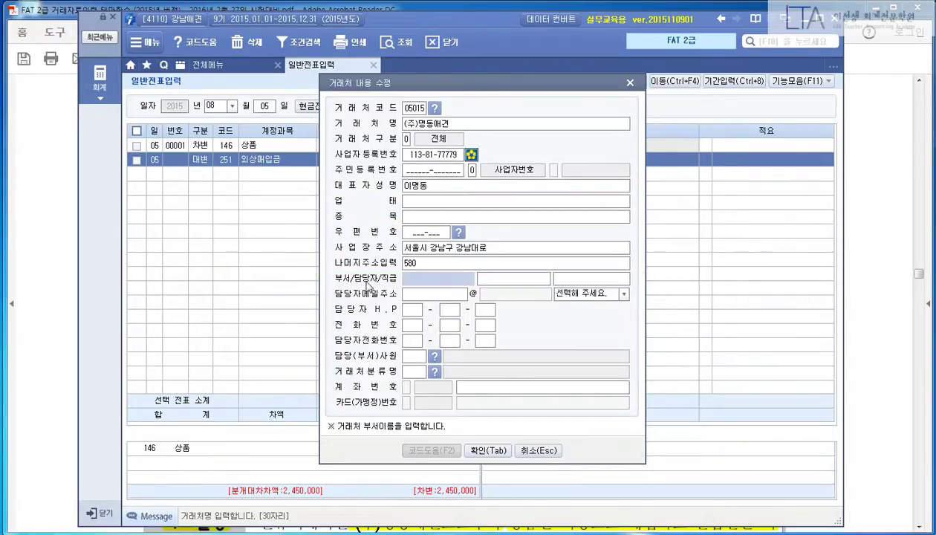
pyautogui.click(484, 448)
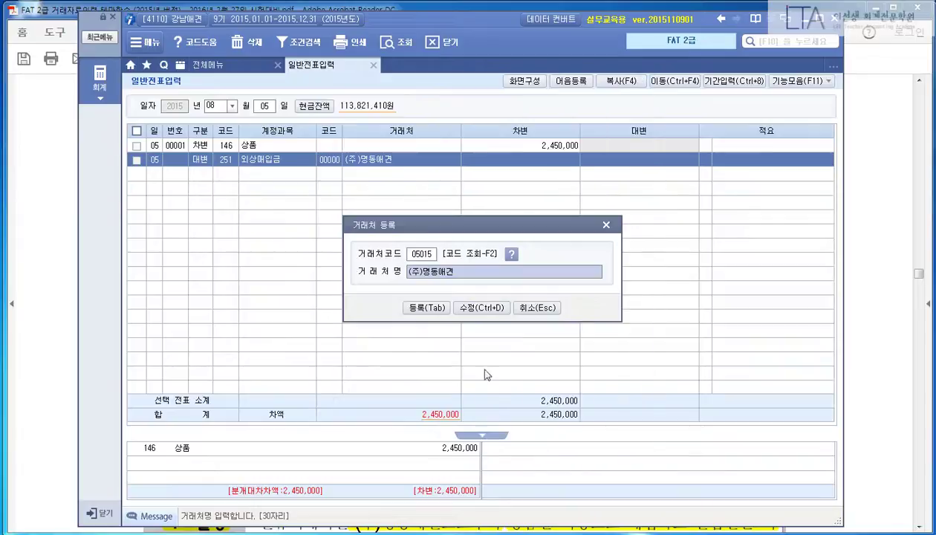
# Step: Register partner 05015 on the 외상매입금 line and credit 2,450,000 to balance the voucher
pyautogui.click(435, 307)
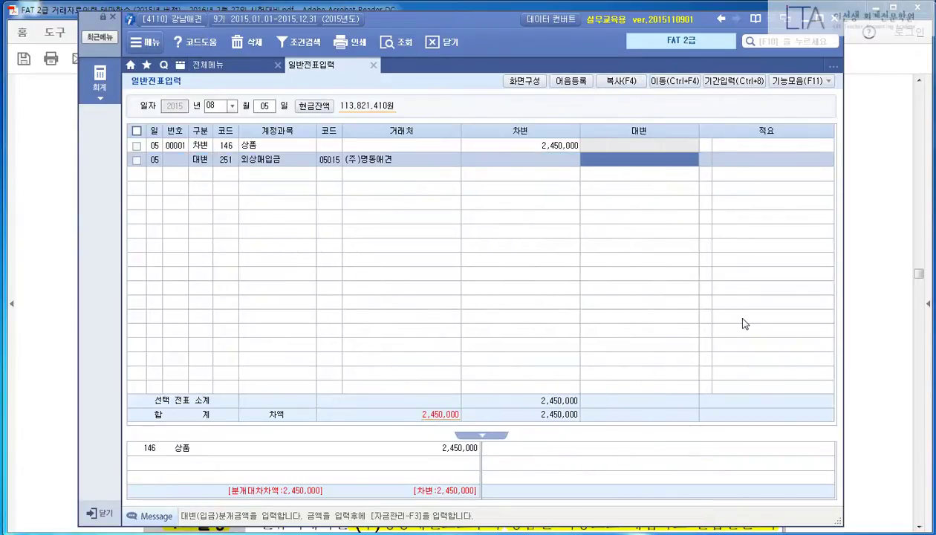
pyautogui.write('2450000')
pyautogui.press('Return')
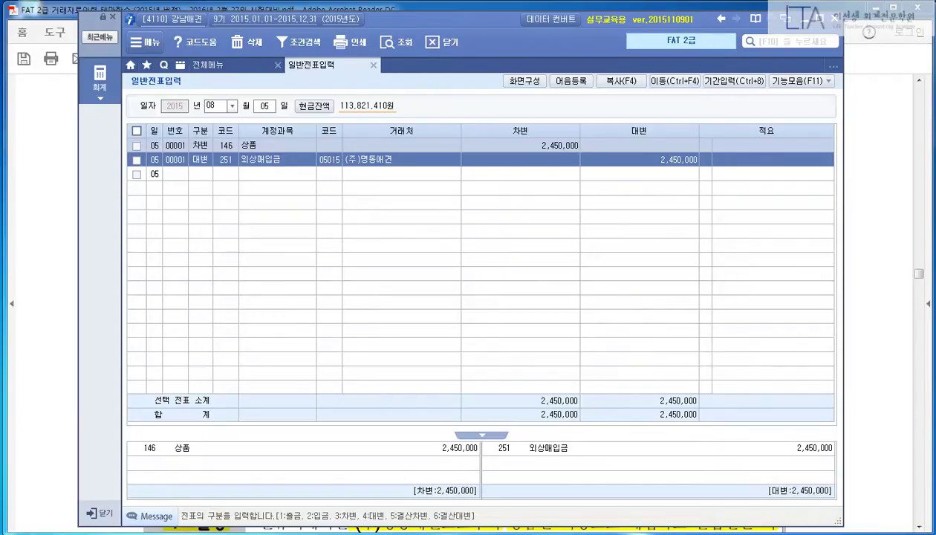
# Step: Highlight heading 증빙에 의한 전표입력 (3점), date 8월 7일 and the electricity bill transfer sentence
pyautogui.click(849, 228)
pyautogui.scroll(-10, 897, 271)
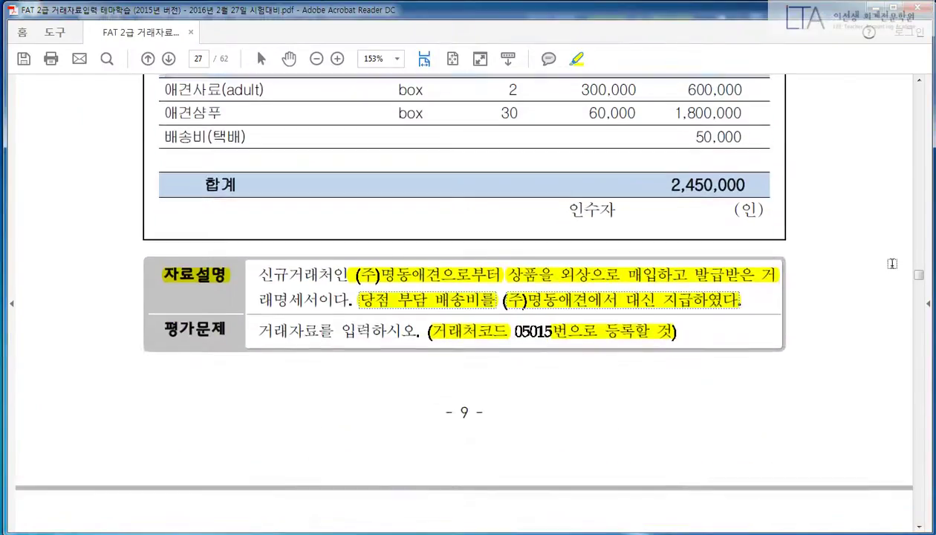
pyautogui.scroll(-8, 896, 272)
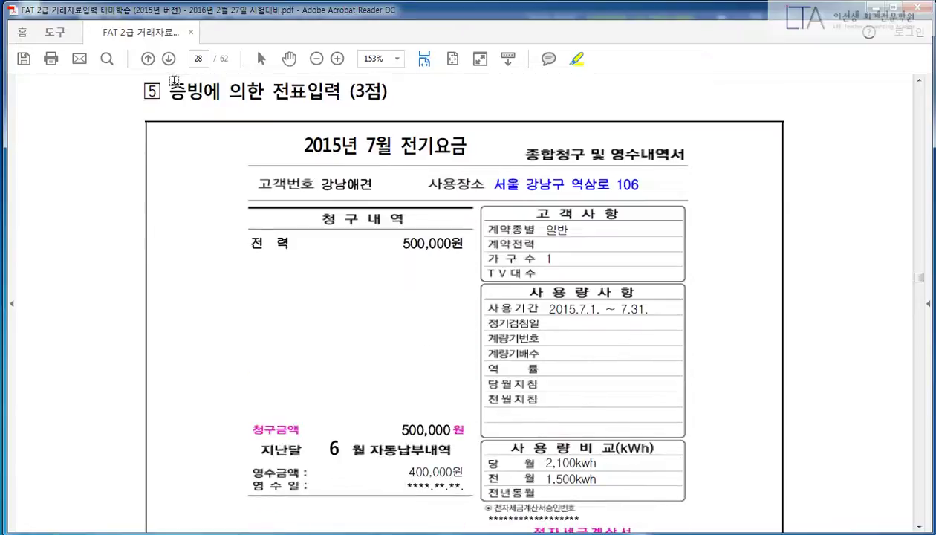
pyautogui.moveTo(170, 90); pyautogui.dragTo(386, 93)
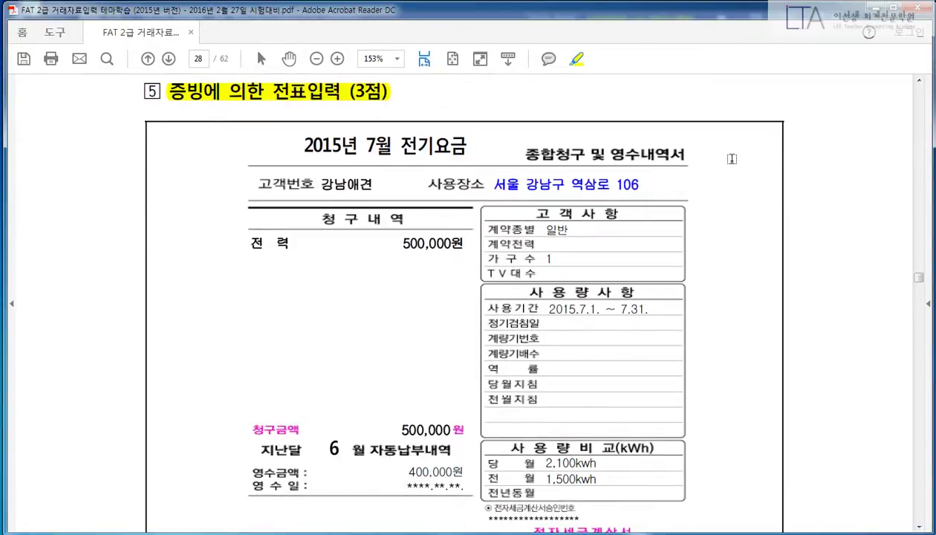
pyautogui.scroll(-10, 793, 170)
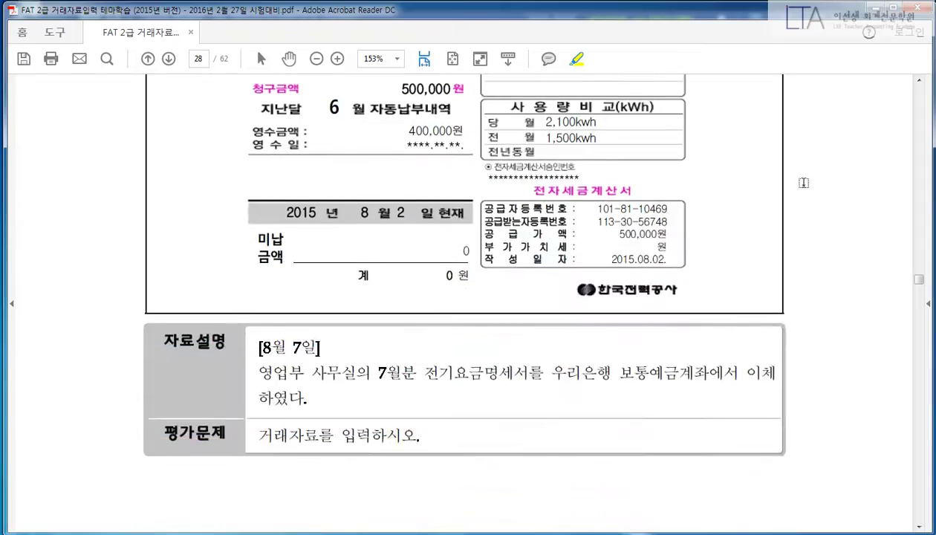
pyautogui.moveTo(260, 315); pyautogui.dragTo(319, 310)
pyautogui.moveTo(259, 340); pyautogui.dragTo(778, 344)
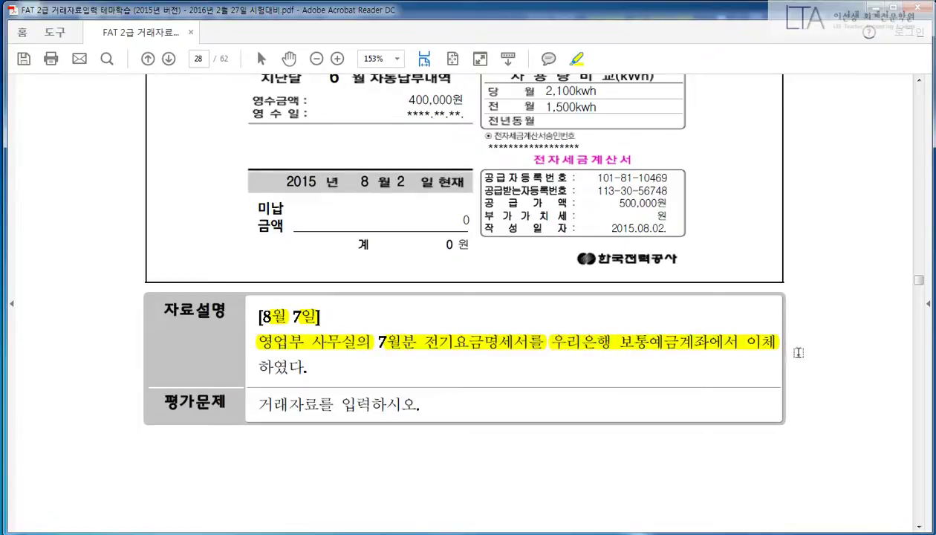
pyautogui.scroll(1, 843, 368)
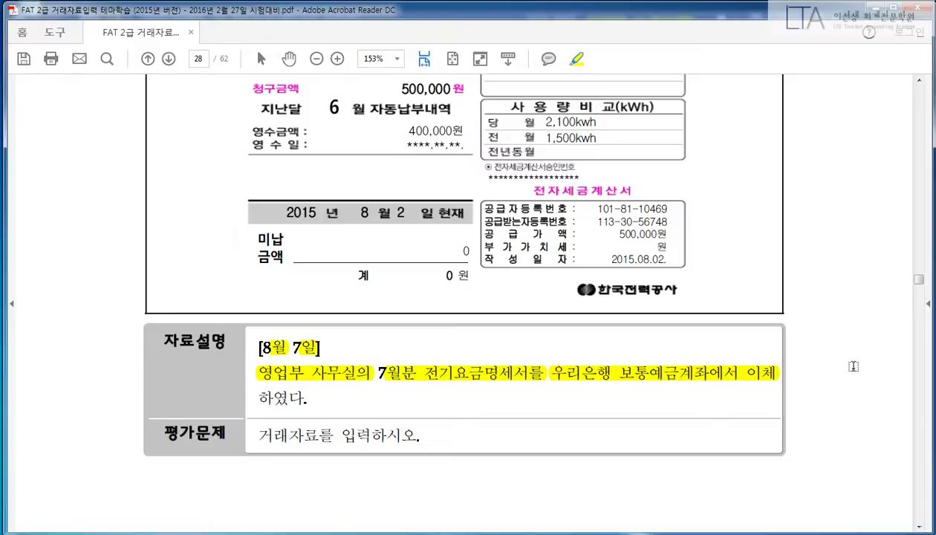
pyautogui.scroll(1, 853, 367)
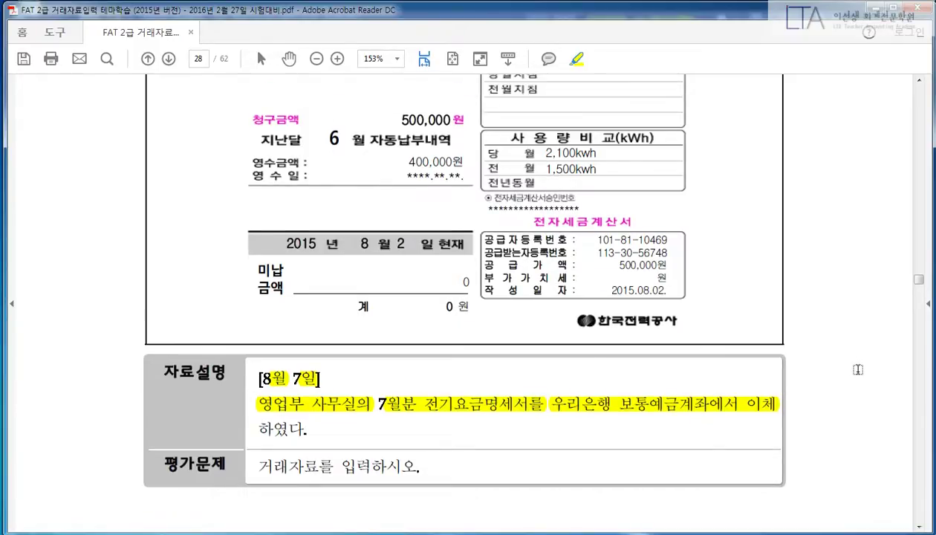
pyautogui.scroll(7, 857, 369)
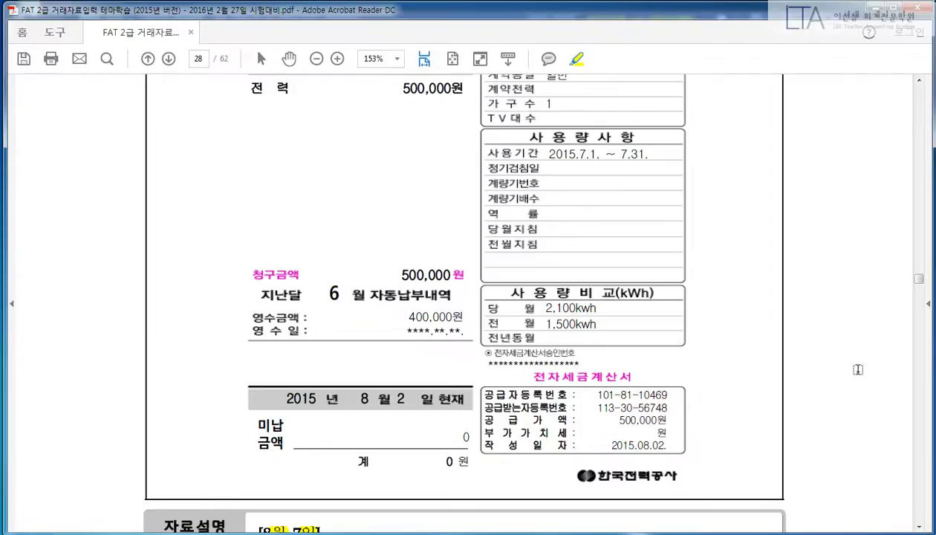
pyautogui.scroll(1, 857, 369)
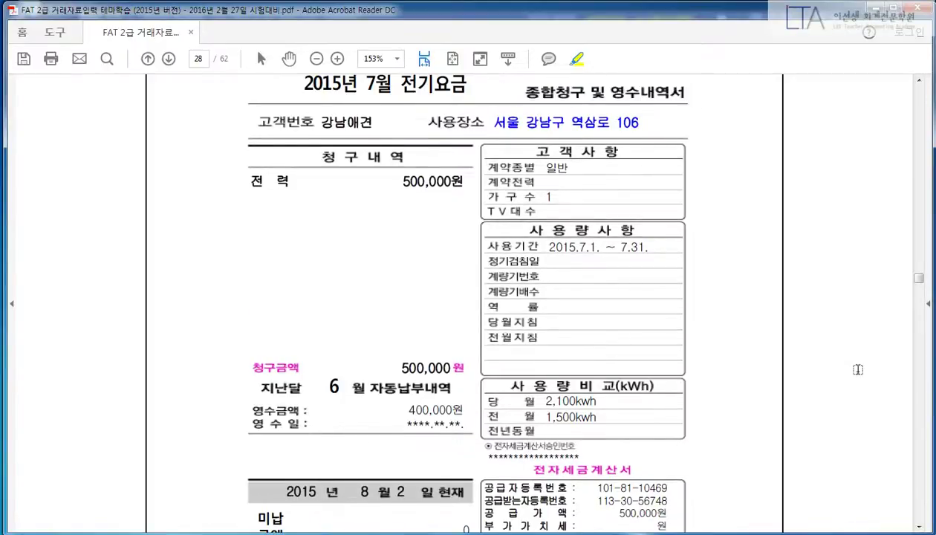
pyautogui.scroll(-6, 858, 369)
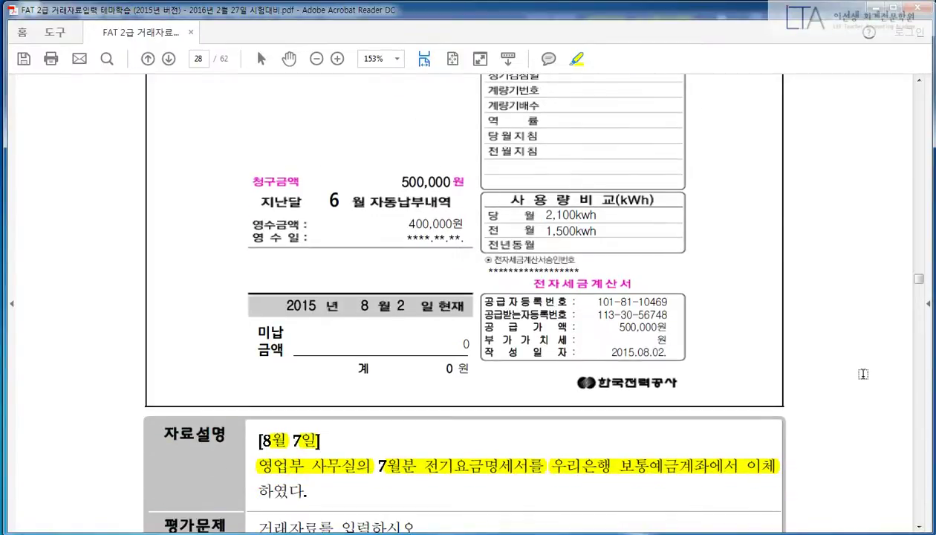
pyautogui.scroll(7, 863, 373)
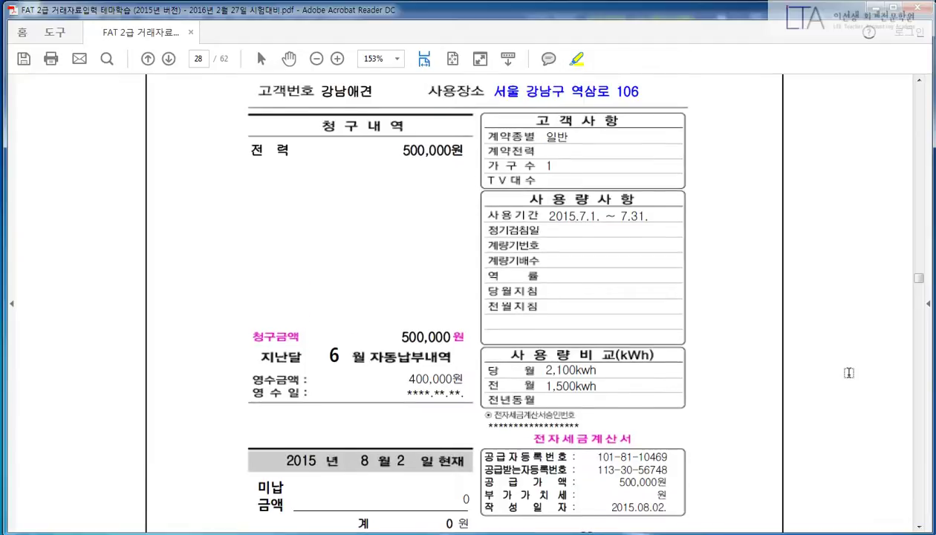
# Step: Highlight the bill title 2015년 7월 전기요금 and the billed amount 500,000
pyautogui.moveTo(301, 114); pyautogui.dragTo(466, 115)
pyautogui.scroll(-1, 445, 217)
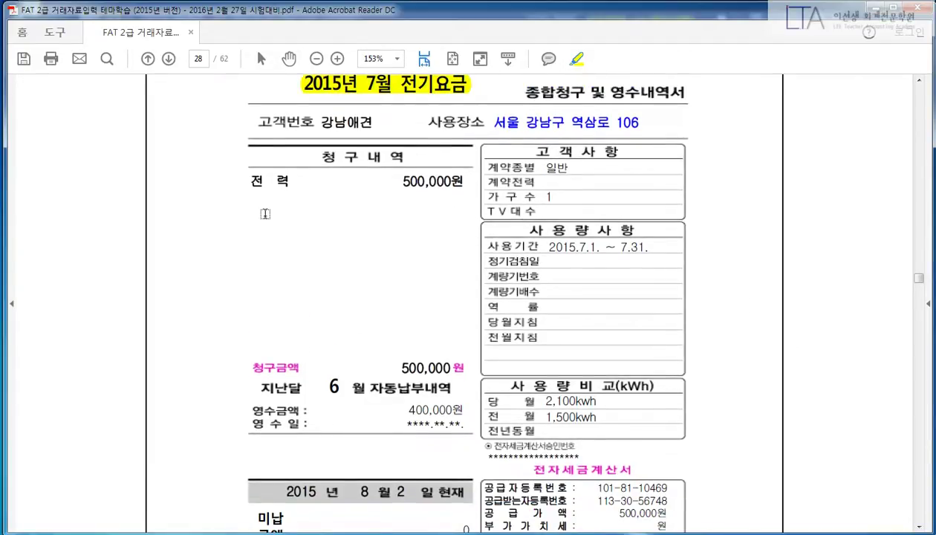
pyautogui.moveTo(382, 371); pyautogui.dragTo(451, 366)
pyautogui.scroll(-1, 746, 310)
pyautogui.scroll(-1, 746, 310)
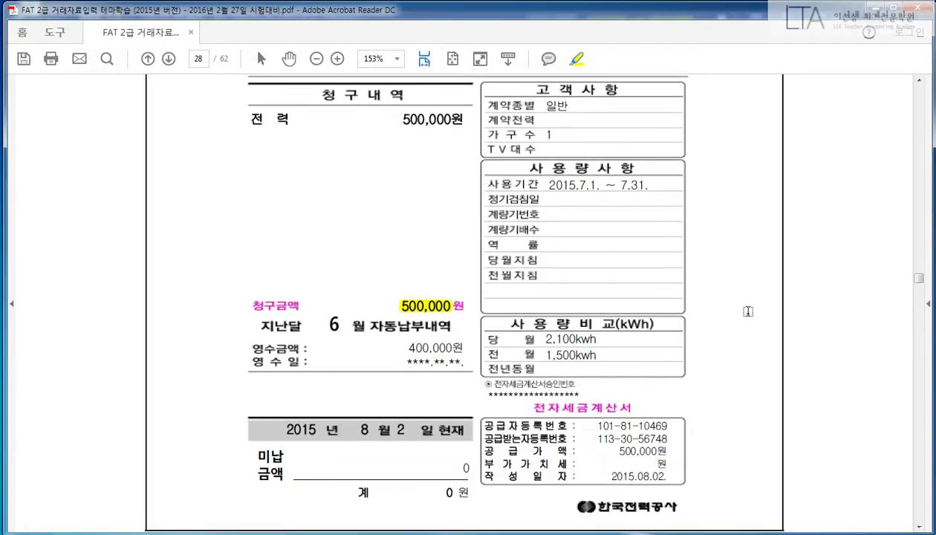
pyautogui.scroll(2, 748, 310)
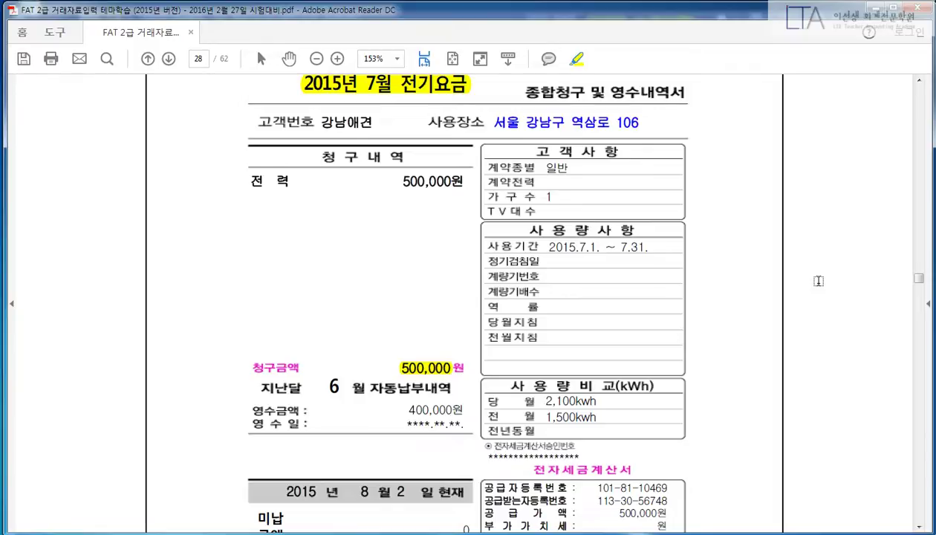
pyautogui.scroll(-5, 817, 280)
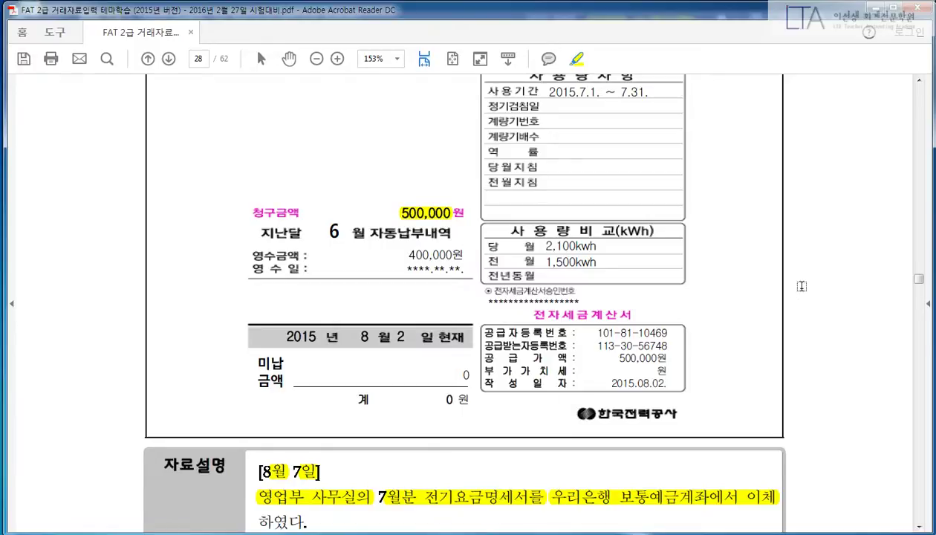
pyautogui.scroll(3, 826, 311)
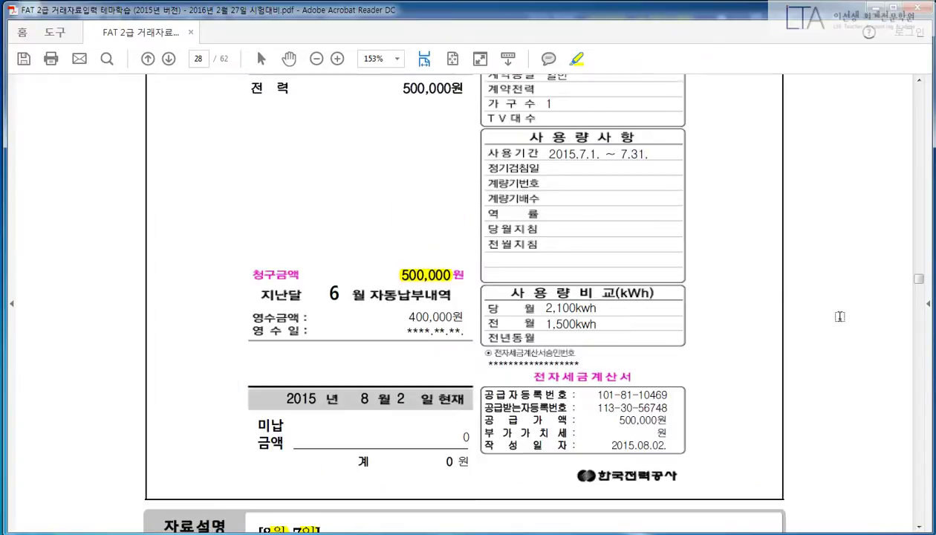
pyautogui.scroll(2, 825, 311)
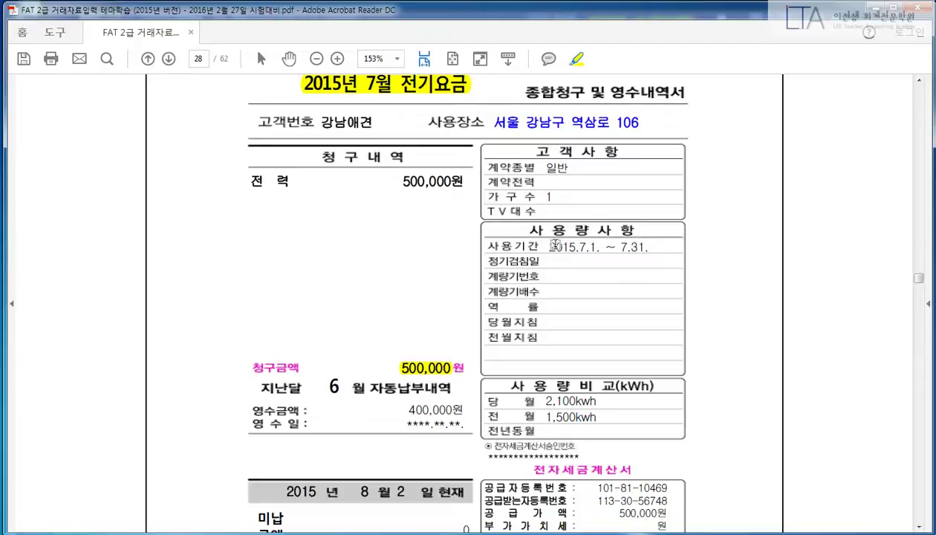
# Step: Highlight the usage period 2015.7.1. ~ 7.31. on the bill
pyautogui.moveTo(543, 248); pyautogui.dragTo(648, 247)
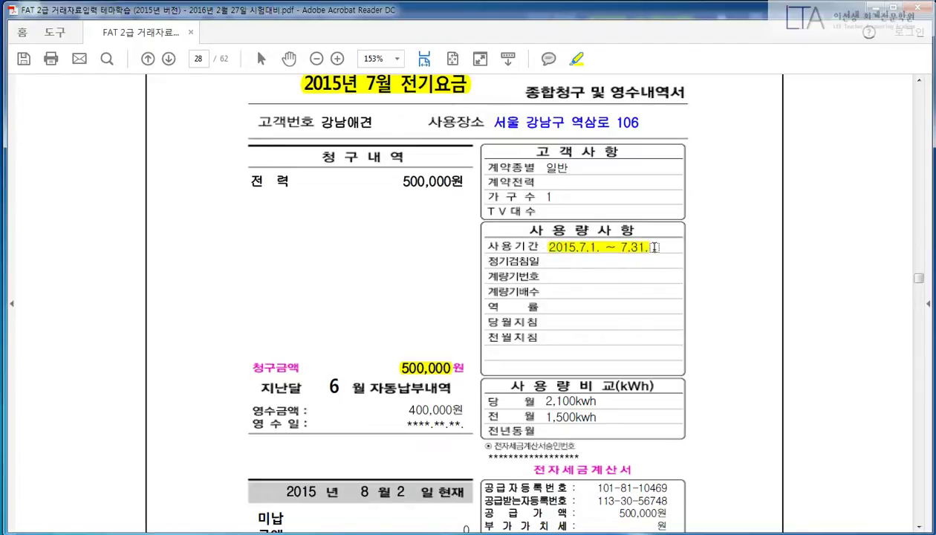
pyautogui.scroll(-1, 654, 271)
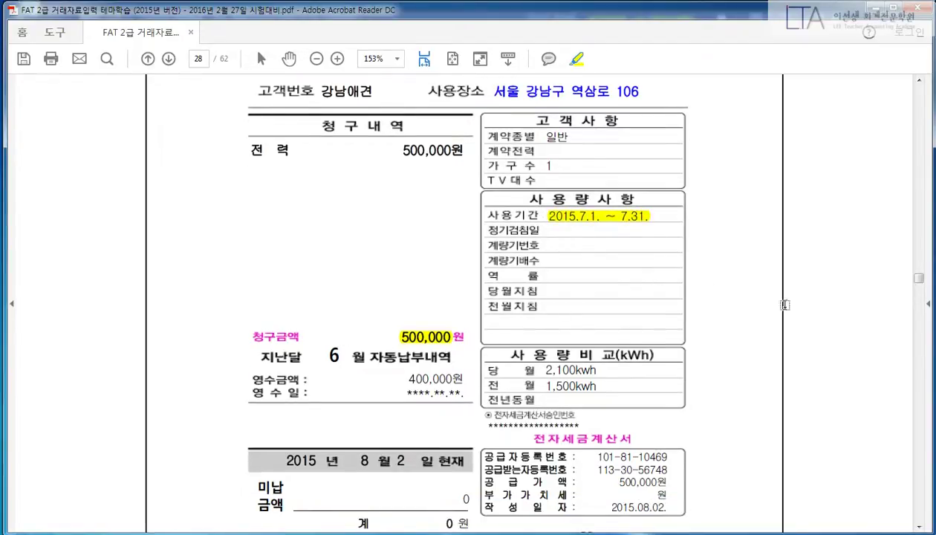
pyautogui.scroll(-2, 829, 314)
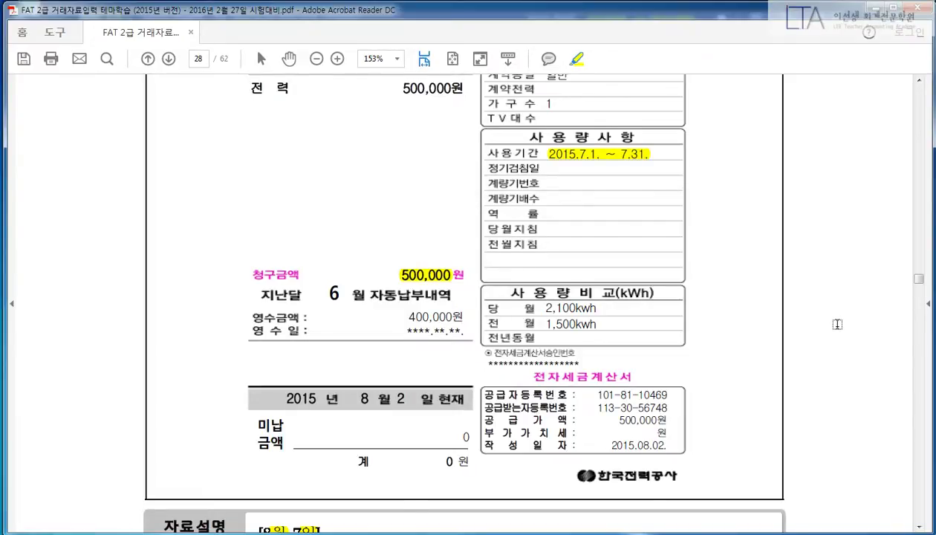
pyautogui.scroll(3, 836, 322)
pyautogui.scroll(-1, 833, 319)
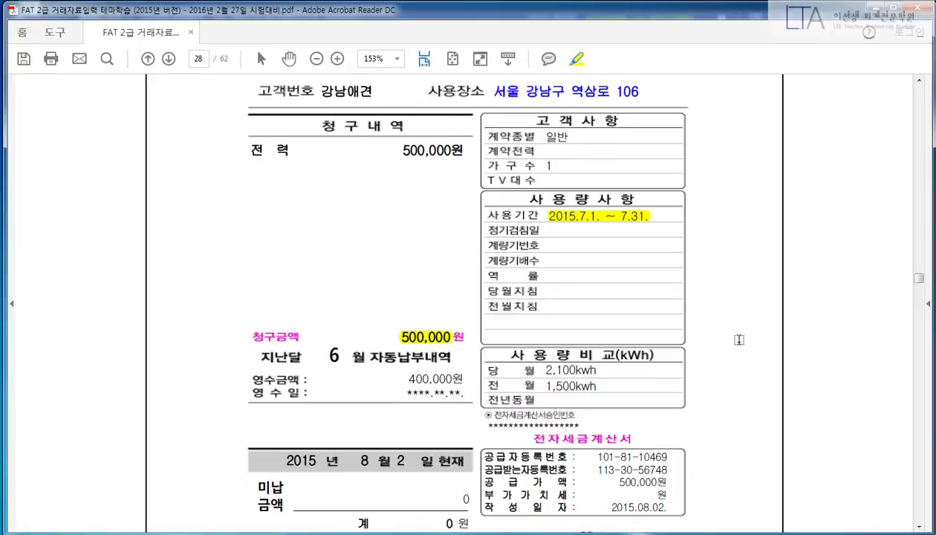
# Step: Switch the drawing overlay to a blank whiteboard with a black pen
pyautogui.rightClick(499, 245)
pyautogui.click(539, 290)
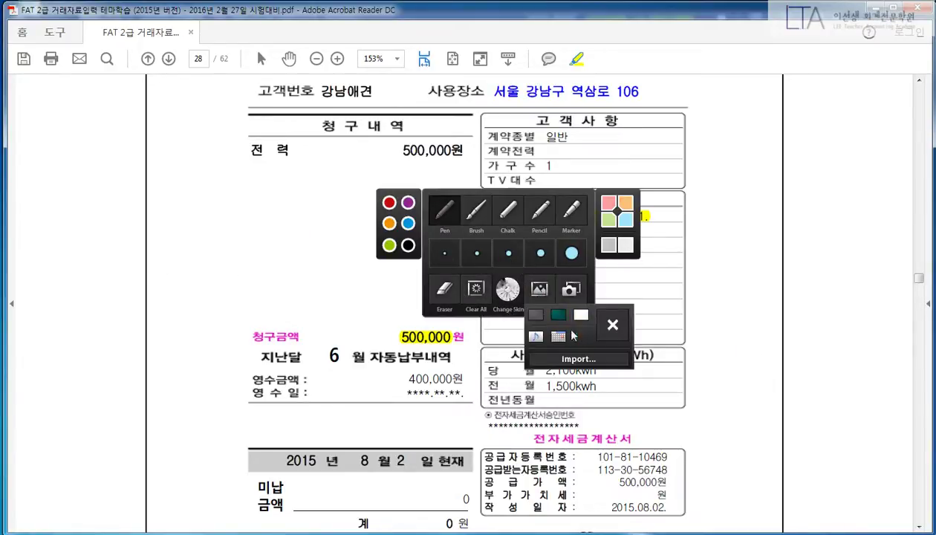
pyautogui.click(583, 315)
pyautogui.rightClick(283, 159)
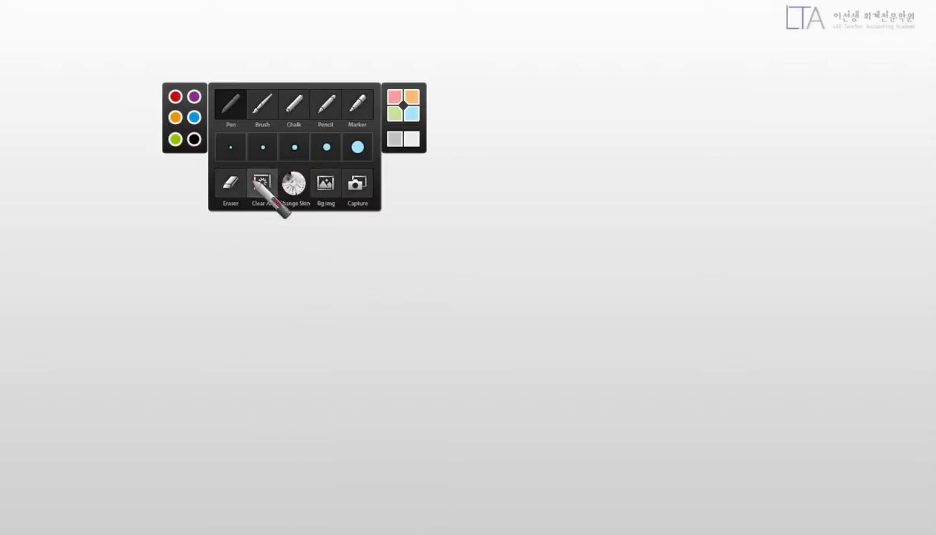
pyautogui.click(193, 139)
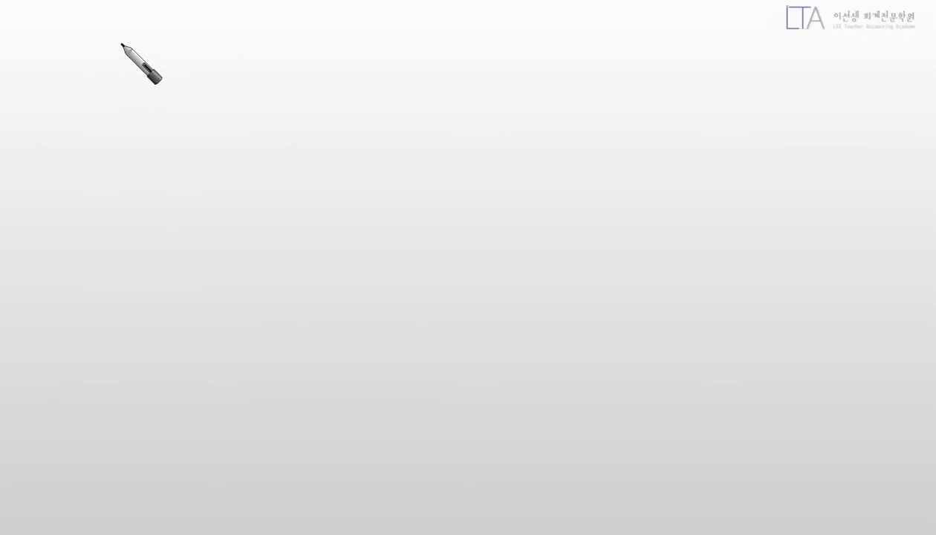
# Step: Handwrite 7월 7/1 ~ 7/31 pointing to a boxed 청구
pyautogui.moveTo(128, 53)
pyautogui.mouseDown()
pyautogui.moveTo(132, 42)
pyautogui.moveTo(157, 44)
pyautogui.moveTo(152, 56)
pyautogui.moveTo(167, 71)
pyautogui.moveTo(175, 67)
pyautogui.moveTo(153, 87)
pyautogui.moveTo(236, 44)
pyautogui.moveTo(250, 58)
pyautogui.moveTo(357, 52)
pyautogui.moveTo(409, 75)
pyautogui.moveTo(514, 47)
pyautogui.moveTo(550, 71)
pyautogui.moveTo(543, 58)
pyautogui.moveTo(529, 77)
pyautogui.moveTo(488, 30)
pyautogui.moveTo(564, 79)
pyautogui.mouseUp()
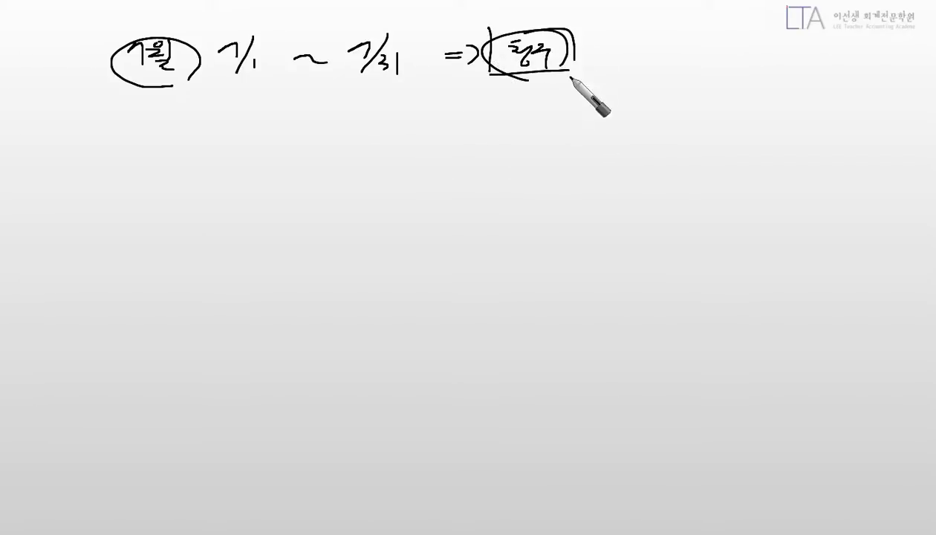
pyautogui.moveTo(115, 121); pyautogui.dragTo(153, 144)
pyautogui.moveTo(95, 107); pyautogui.dragTo(99, 151)
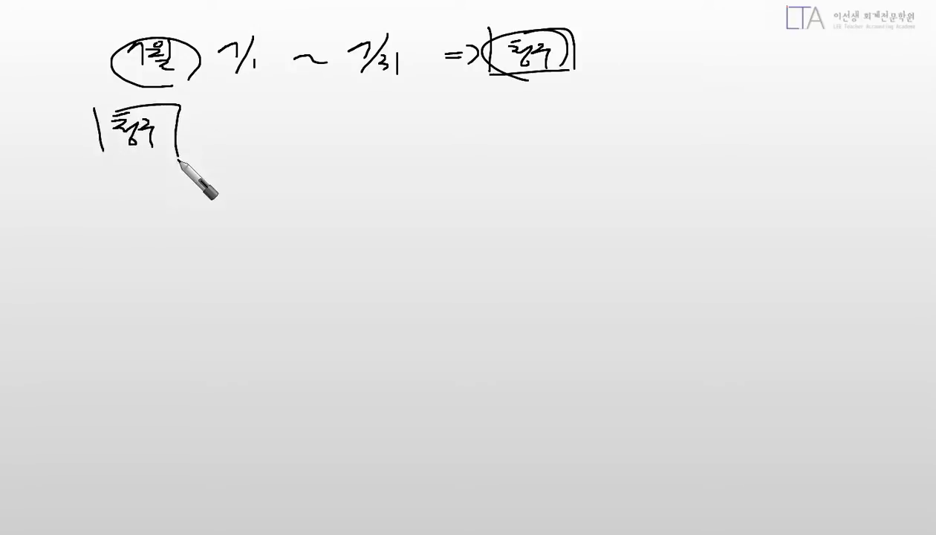